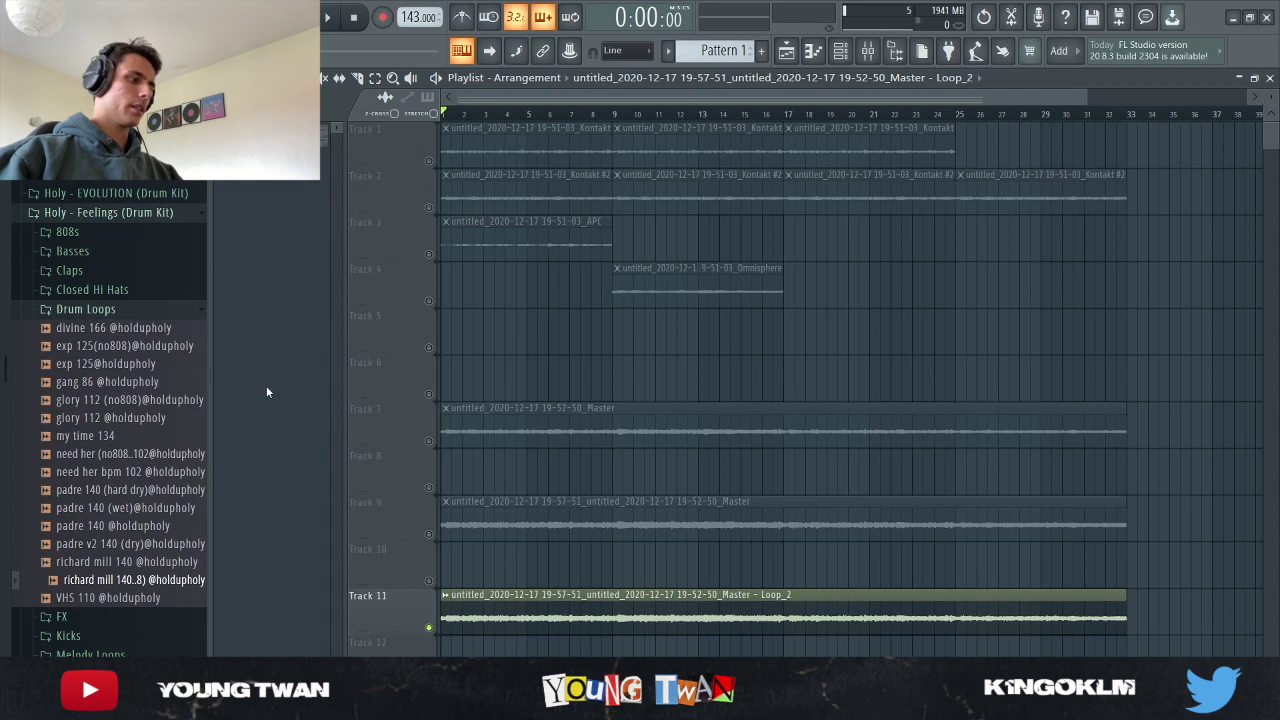
# Step: Play the finished 143 BPM arrangement from the beginning of the song
pyautogui.press('space')
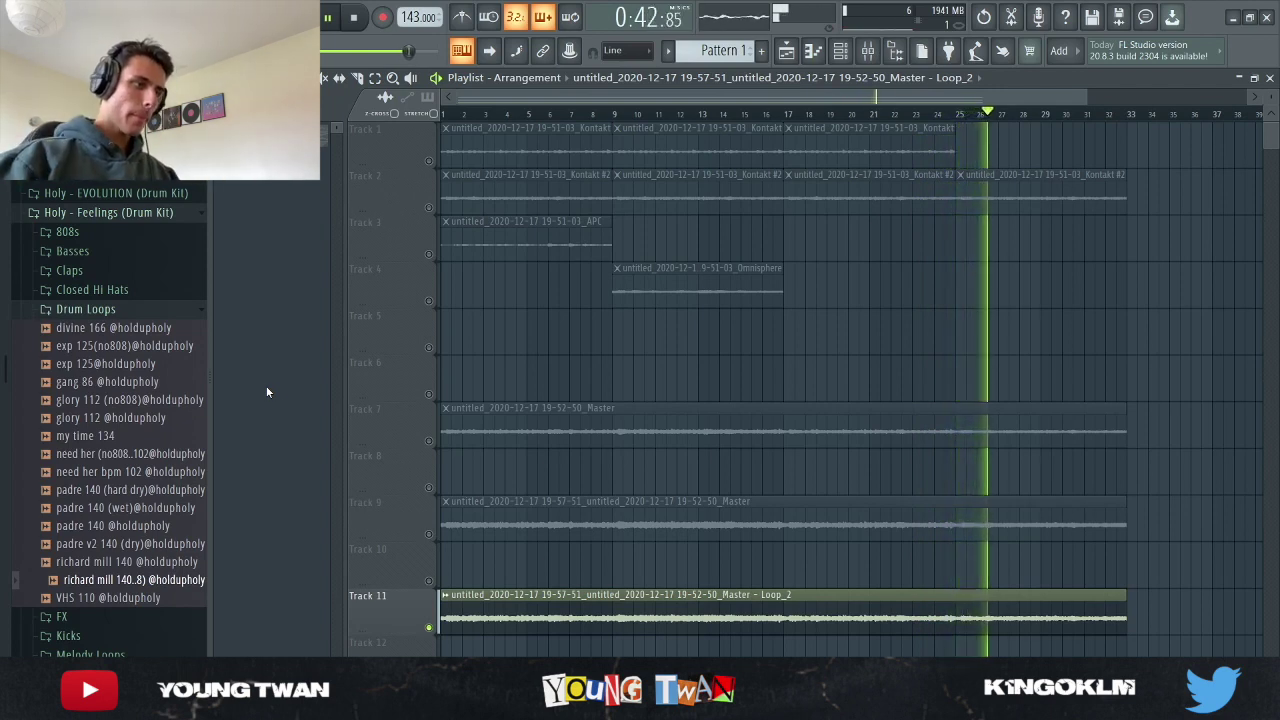
# Step: Stop the song so the playhead returns to 0:00
pyautogui.press('space')
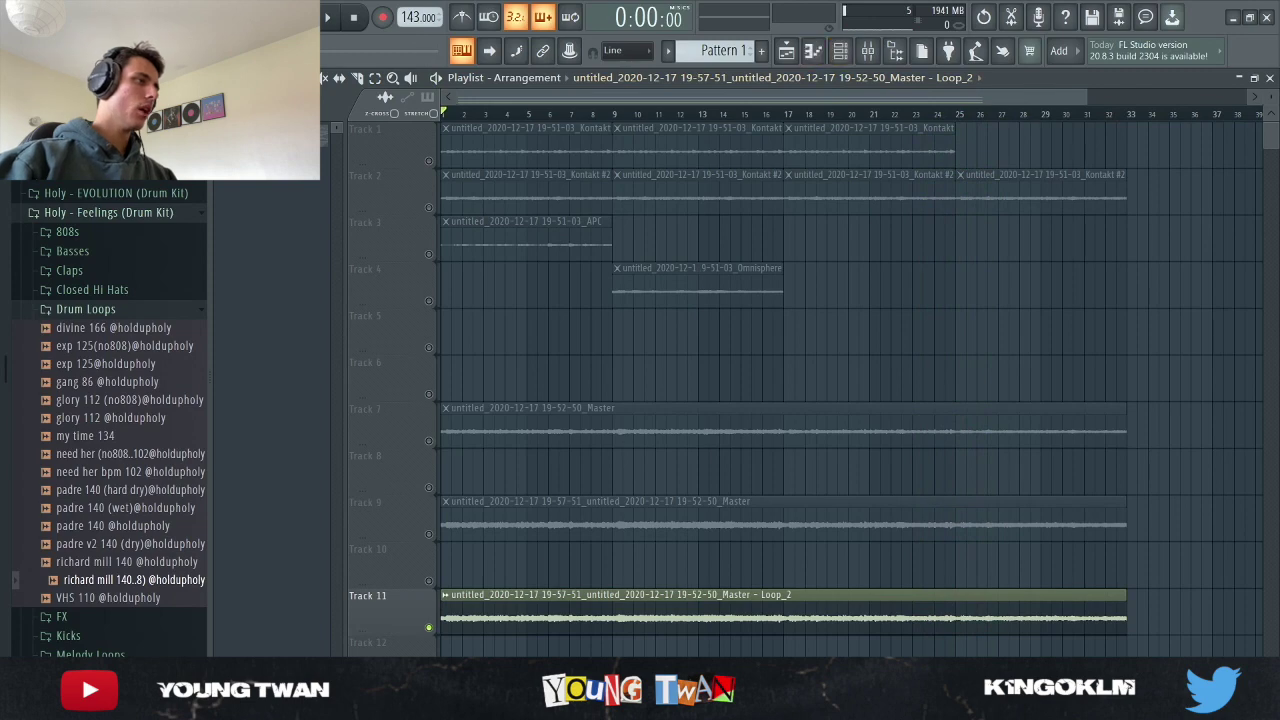
# Step: Open the Kontakt instrument plugin and move its window aside to uncover the channel rack
pyautogui.click(840, 52)
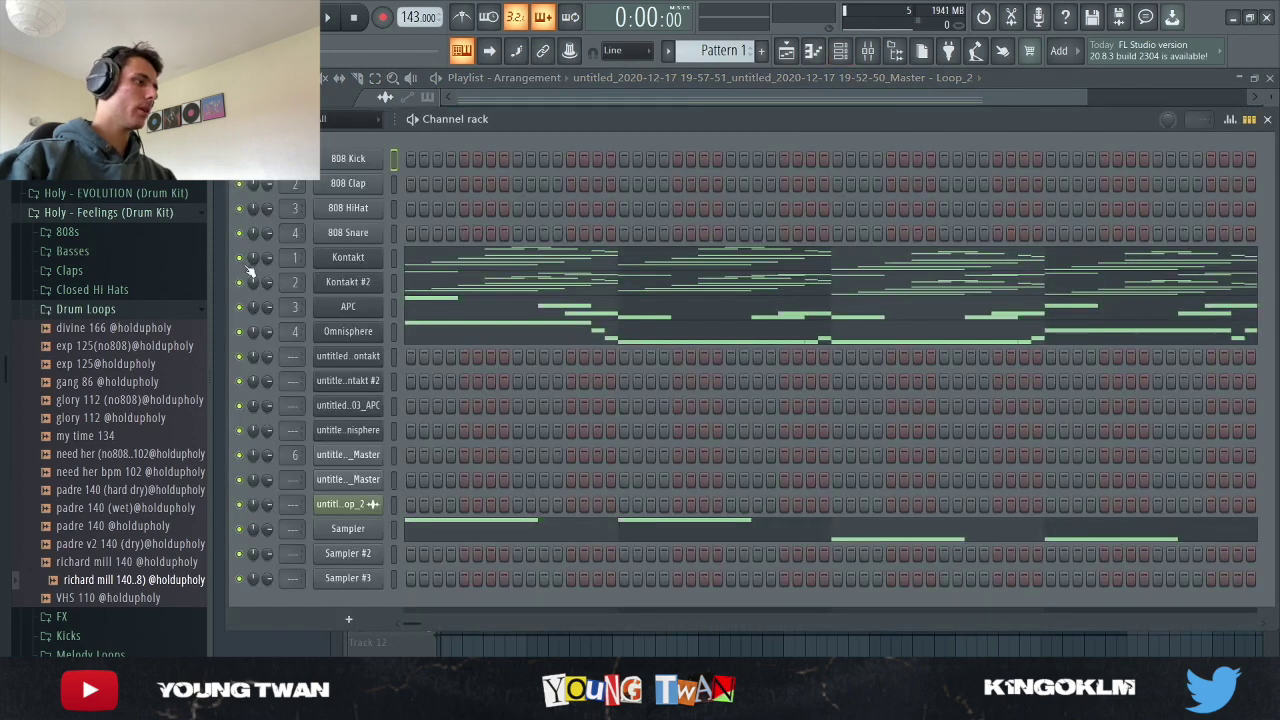
pyautogui.click(368, 261)
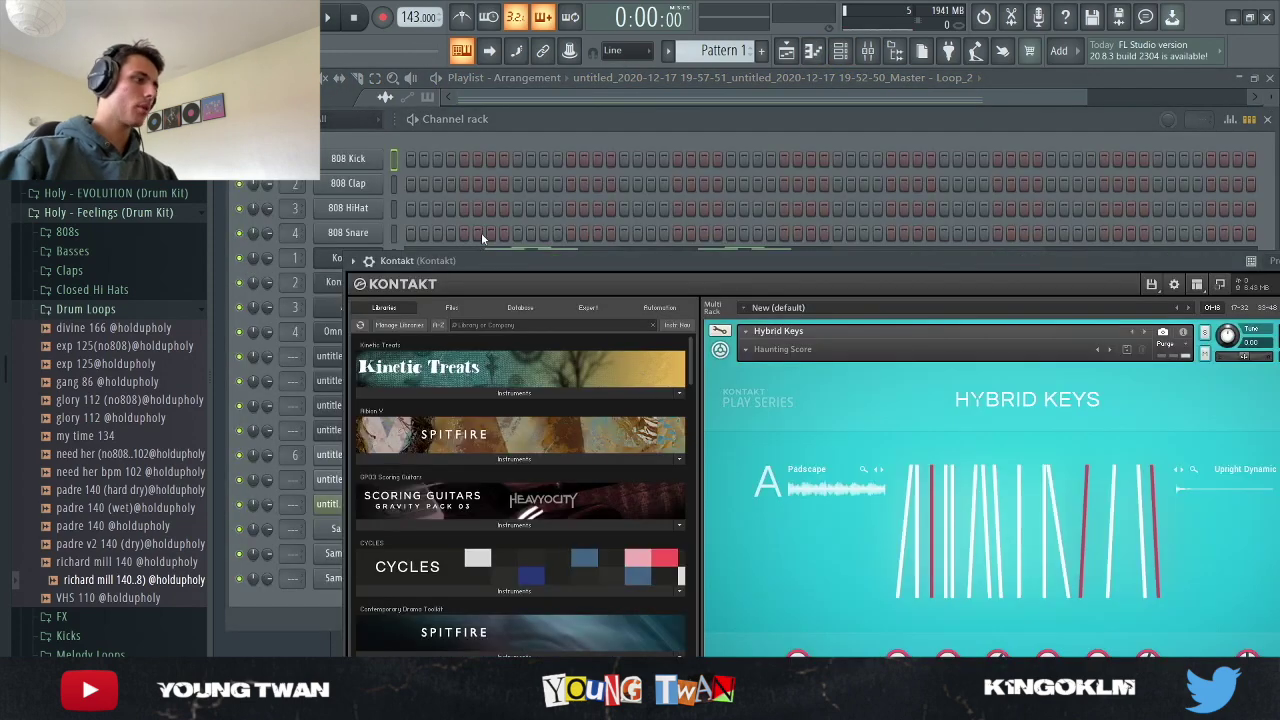
pyautogui.moveTo(606, 256); pyautogui.dragTo(467, 130)
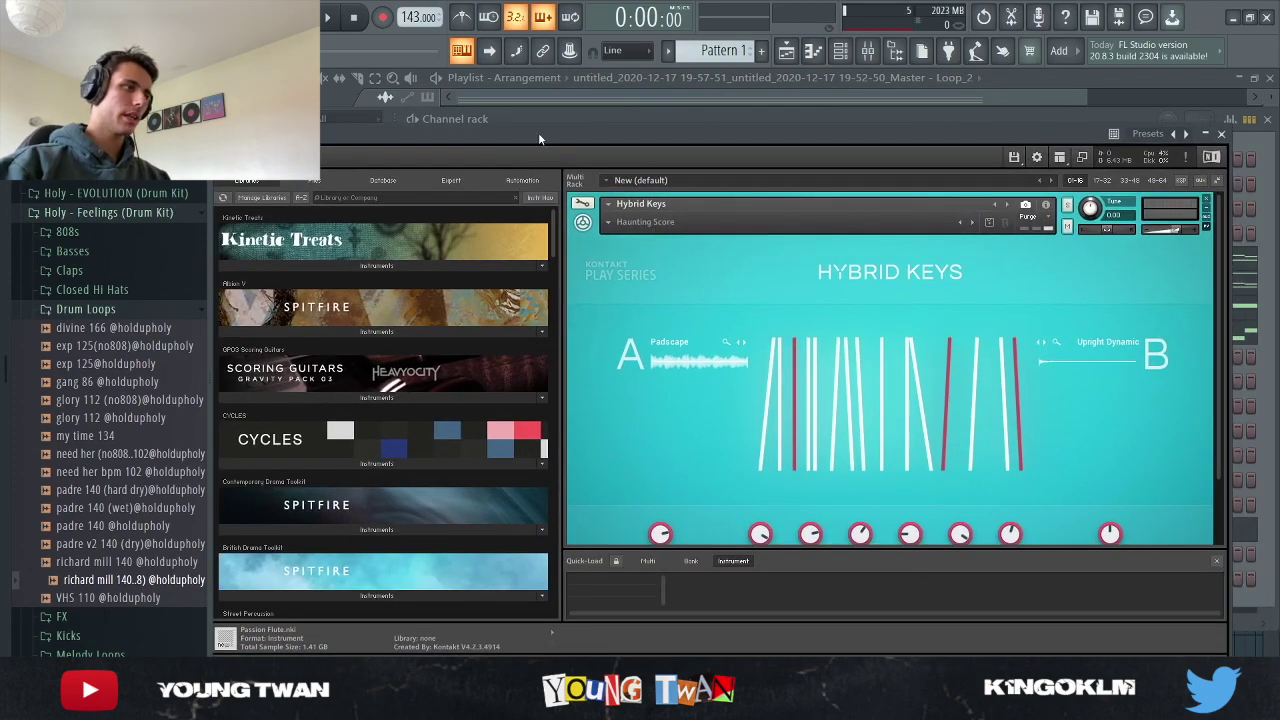
pyautogui.moveTo(538, 132); pyautogui.dragTo(759, 223)
pyautogui.click(245, 266)
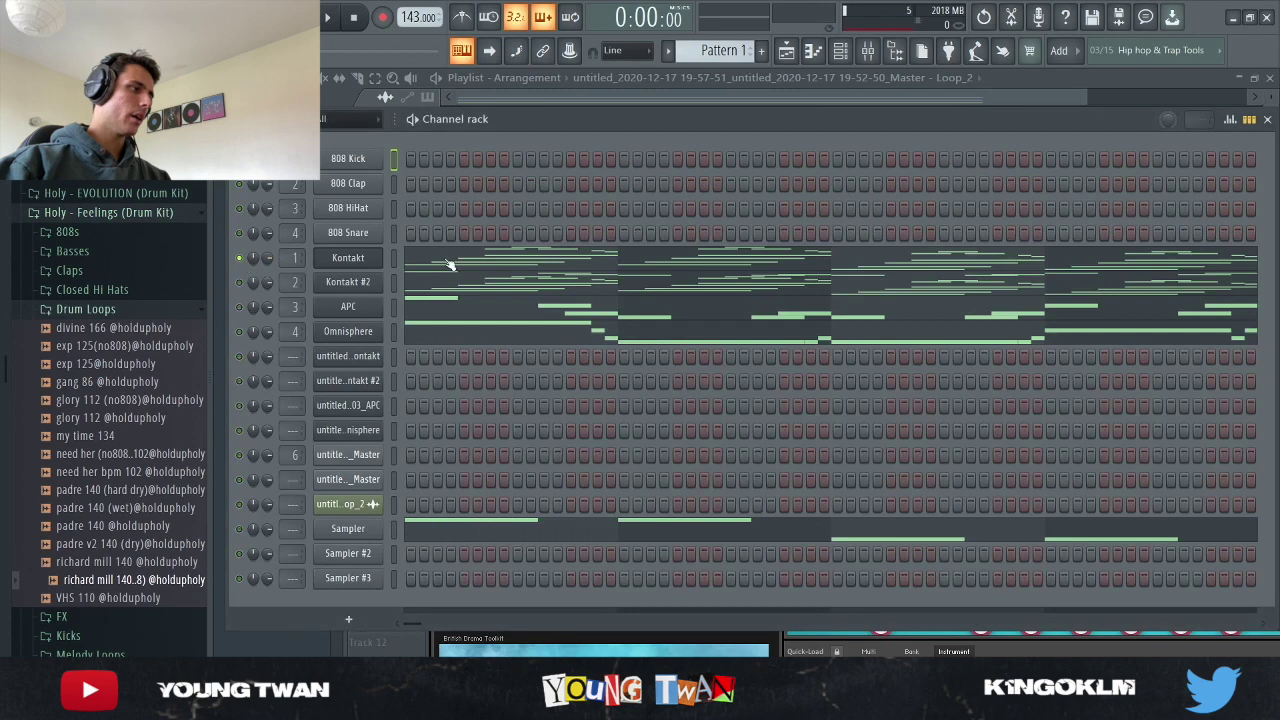
# Step: Open the Kontakt channel's Hybrid Keys chord pattern in the piano roll
pyautogui.click(866, 54)
pyautogui.click(513, 252)
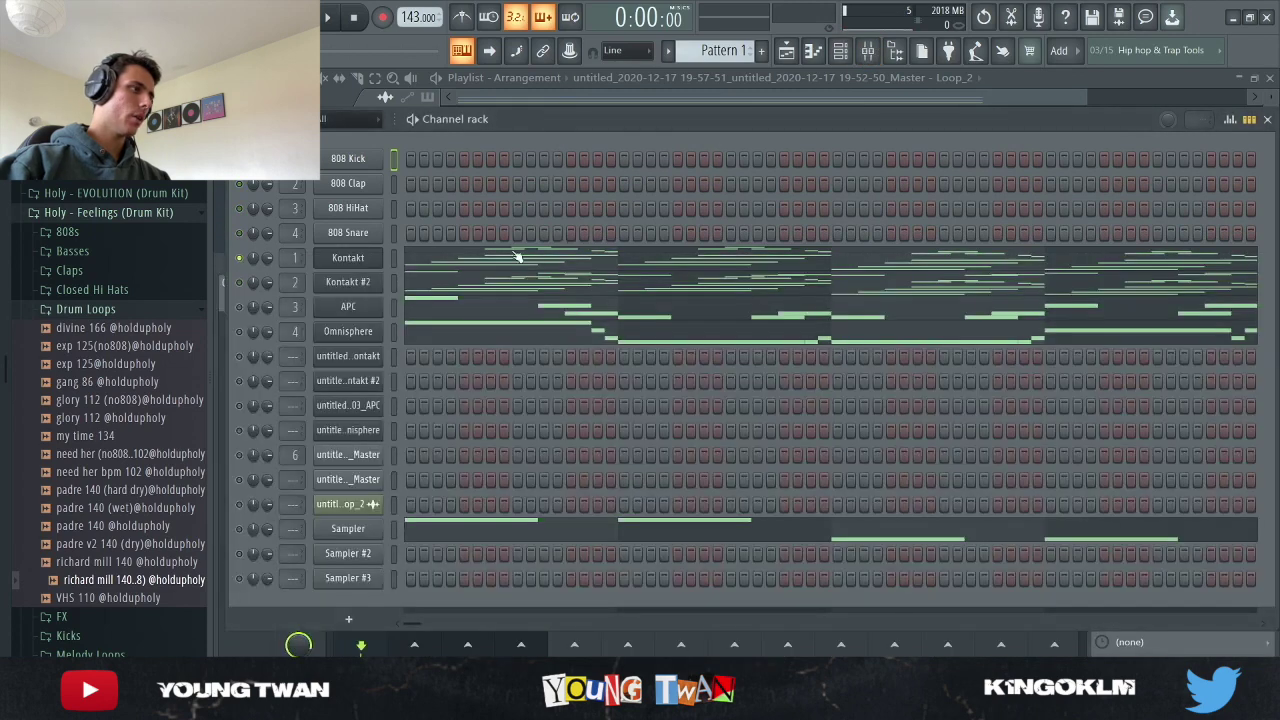
pyautogui.click(508, 262)
pyautogui.scroll(8, 537, 345)
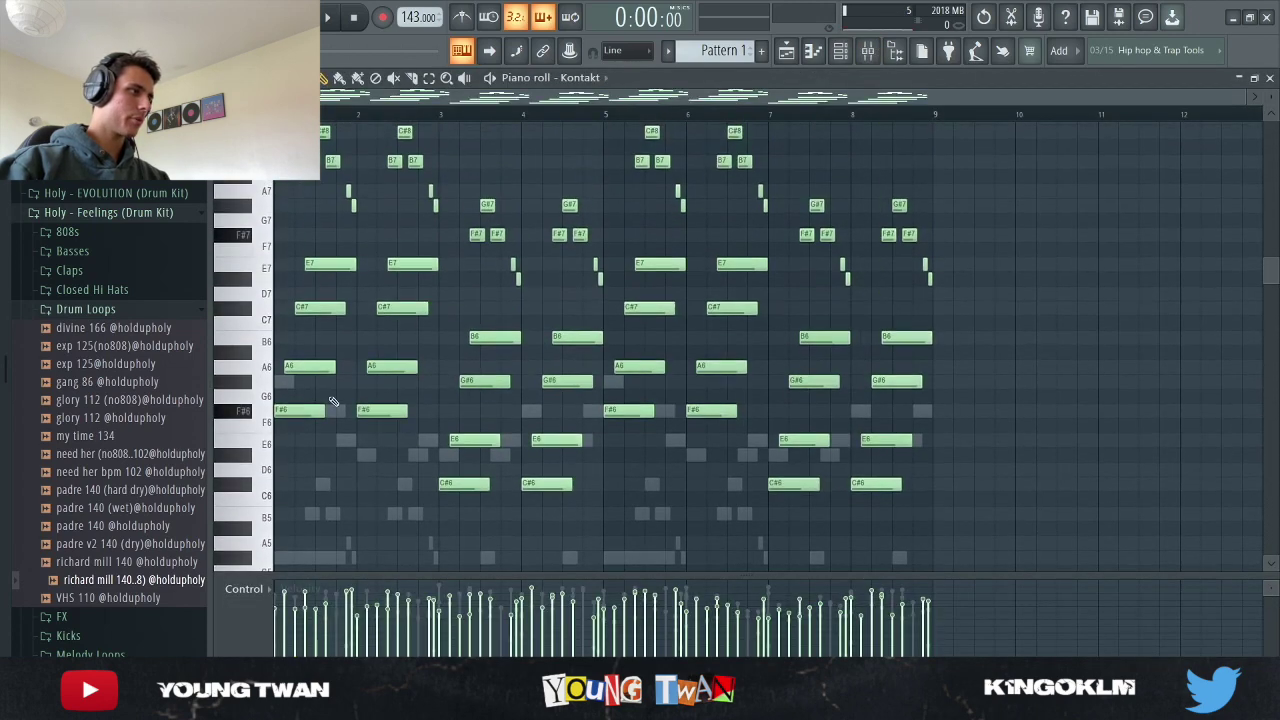
# Step: Select the Kontakt chords bar by bar (E7, C#7, A6, F#6, then B6, G#6, E6, C#6)
pyautogui.scroll(-2, 270, 400)
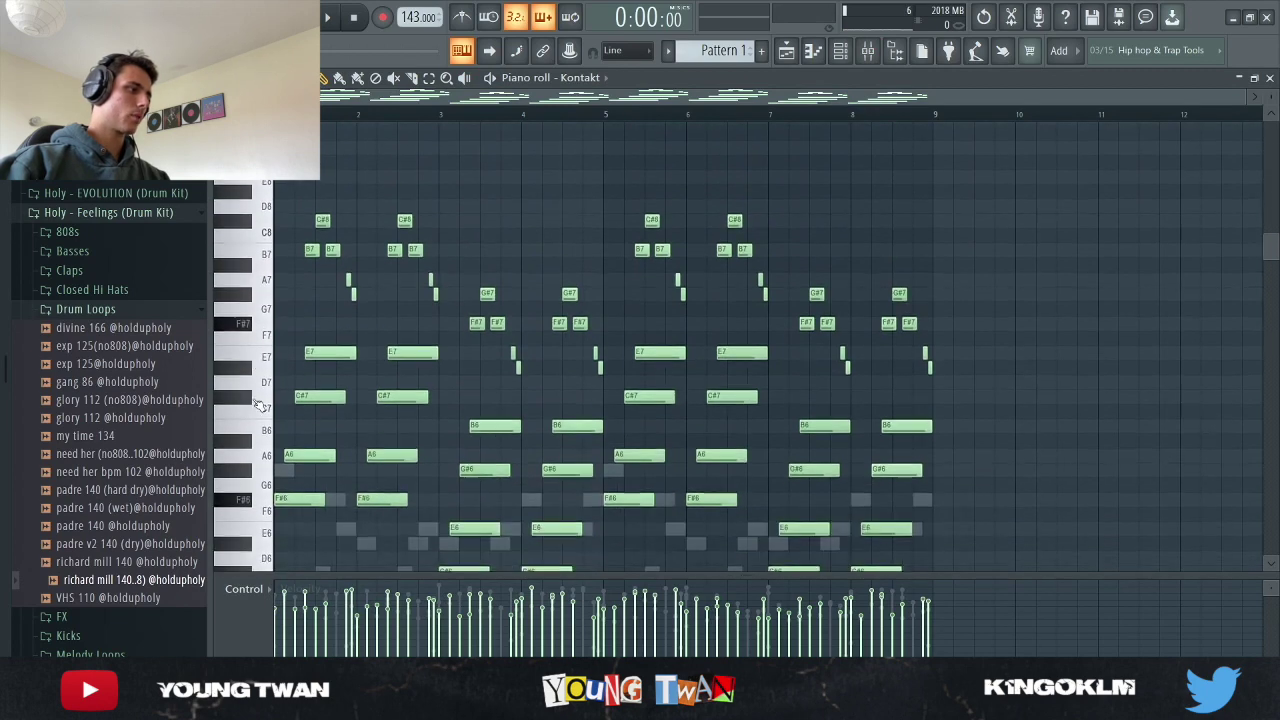
pyautogui.scroll(-2, 690, 370)
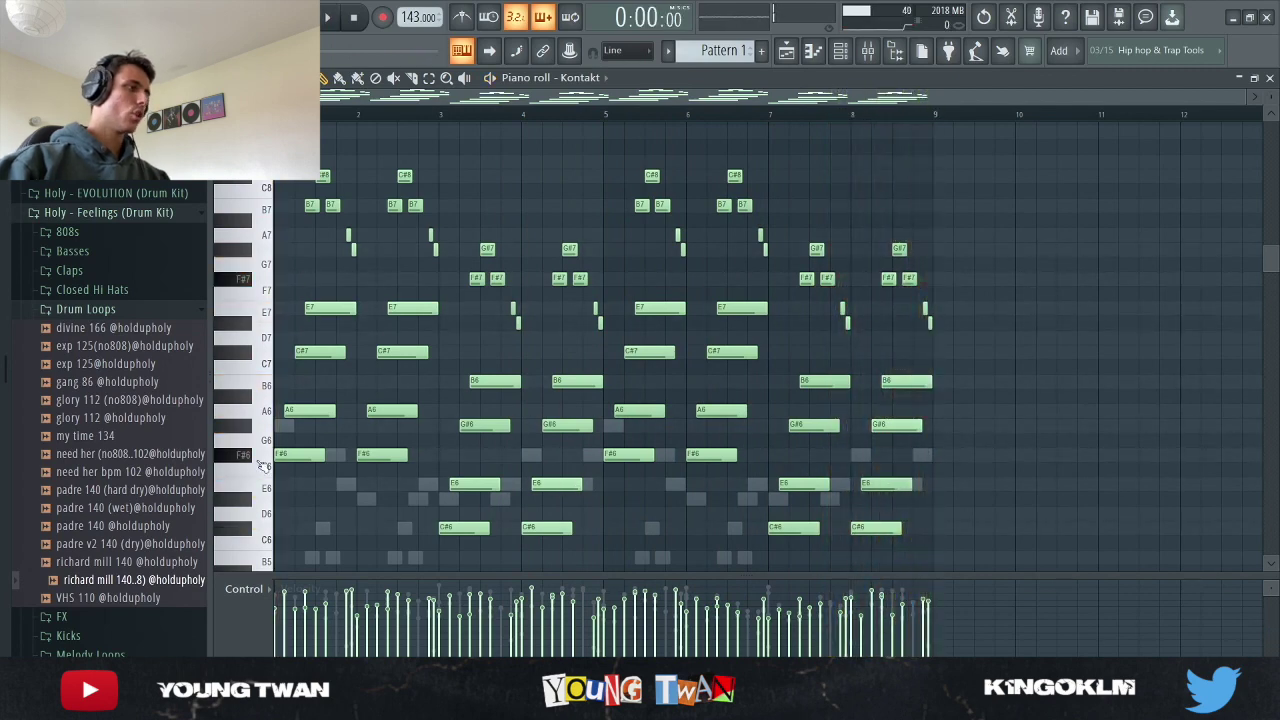
pyautogui.scroll(2, 221, 480)
pyautogui.scroll(-2, 221, 468)
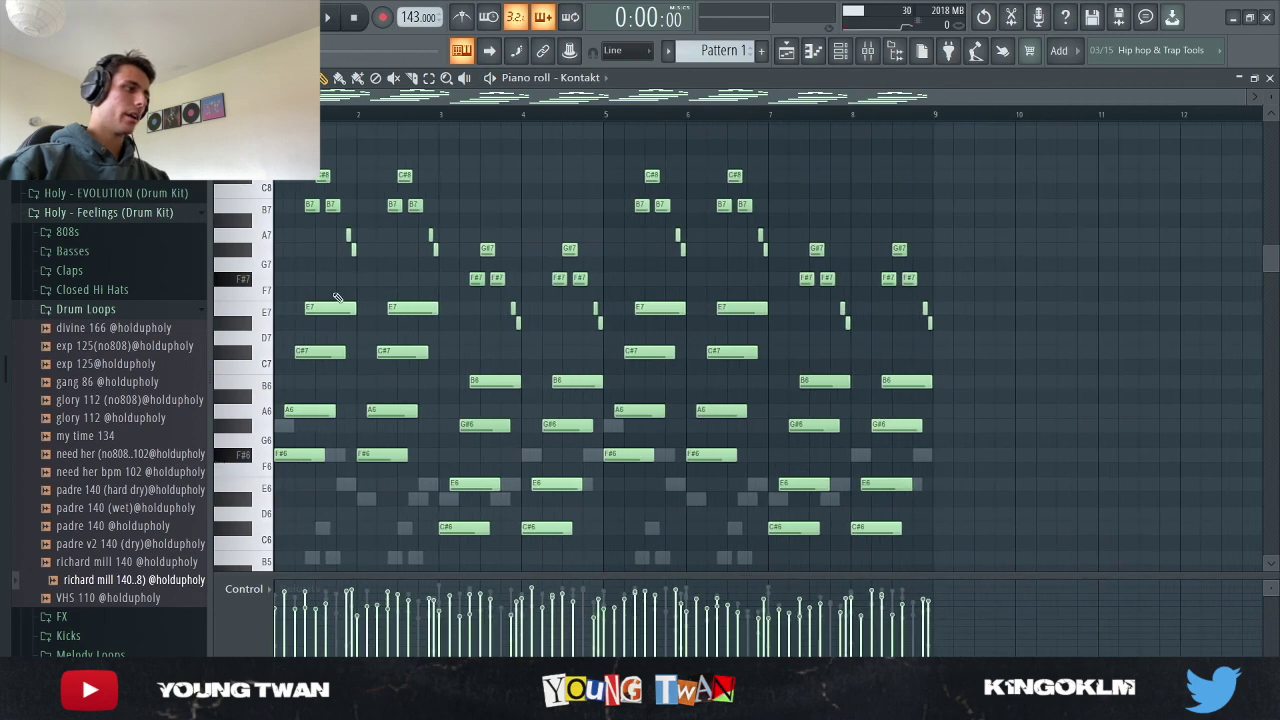
pyautogui.moveTo(313, 303); pyautogui.dragTo(430, 318)
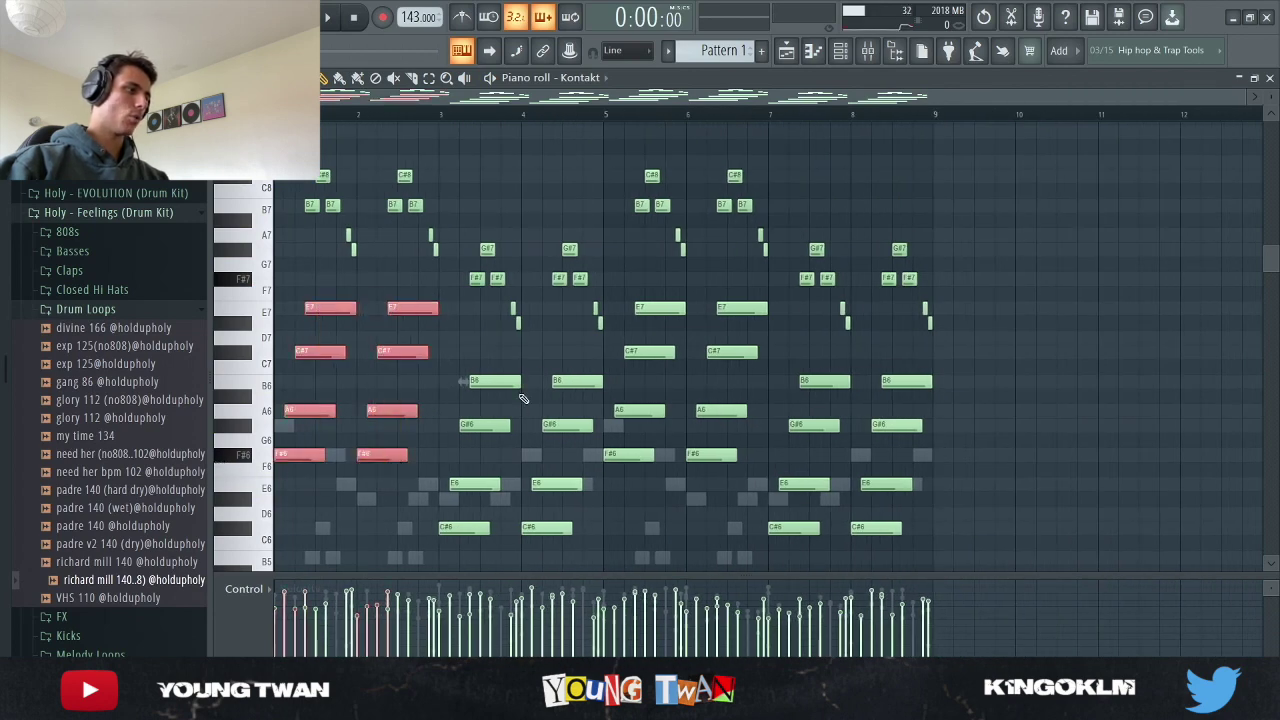
pyautogui.moveTo(480, 364); pyautogui.dragTo(572, 500)
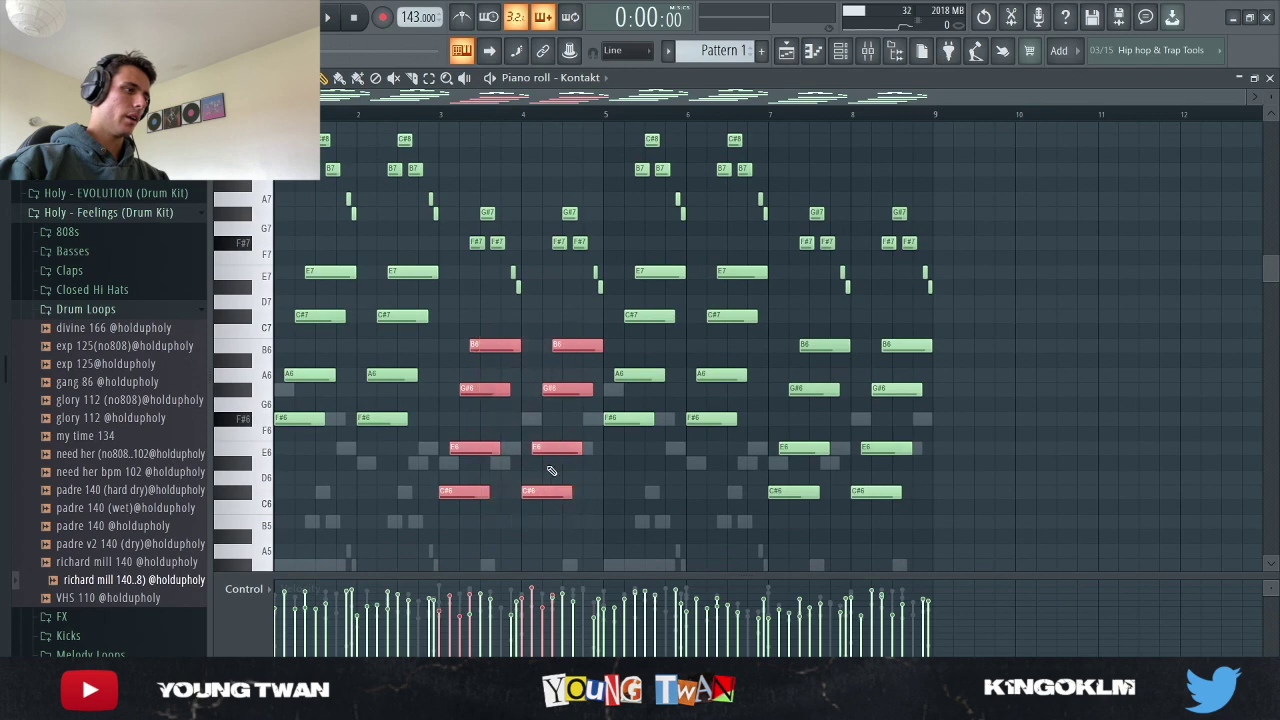
pyautogui.moveTo(671, 234); pyautogui.dragTo(737, 443)
# Step: Scroll through the rest of the Kontakt piano roll and stop playback
pyautogui.scroll(3, 307, 308)
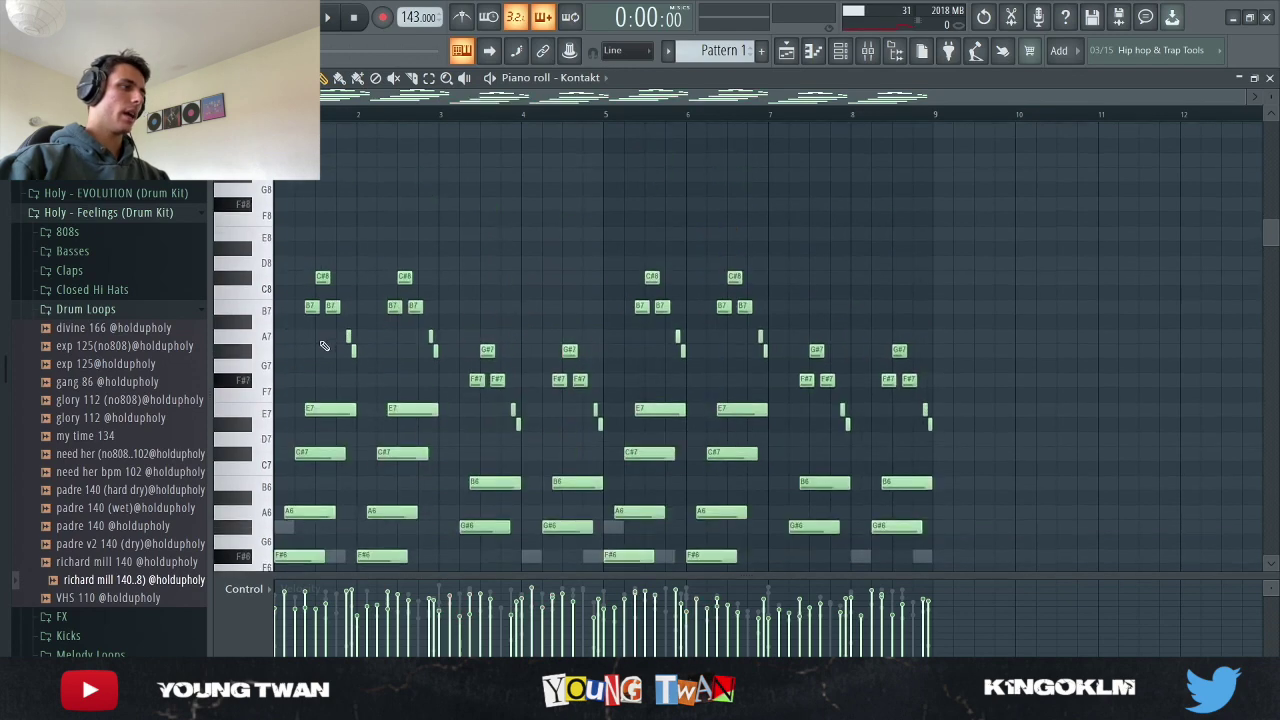
pyautogui.scroll(2, 307, 308)
pyautogui.scroll(-3, 307, 308)
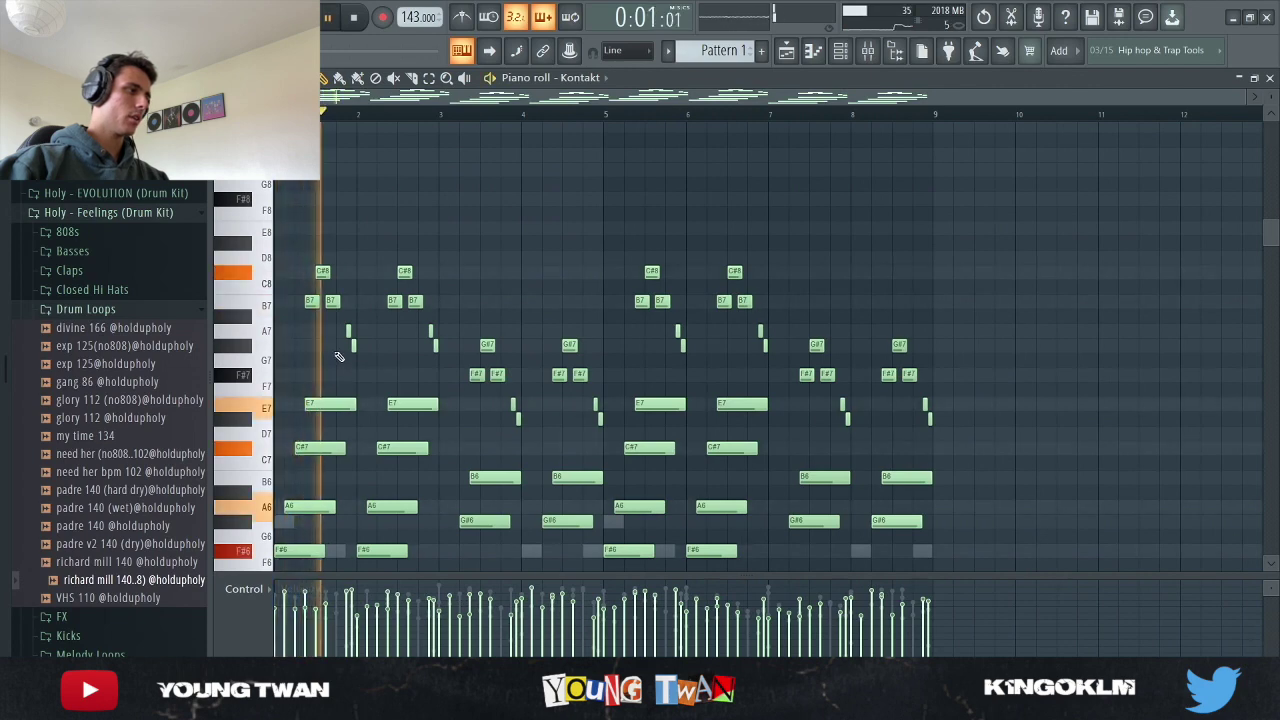
pyautogui.press('space')
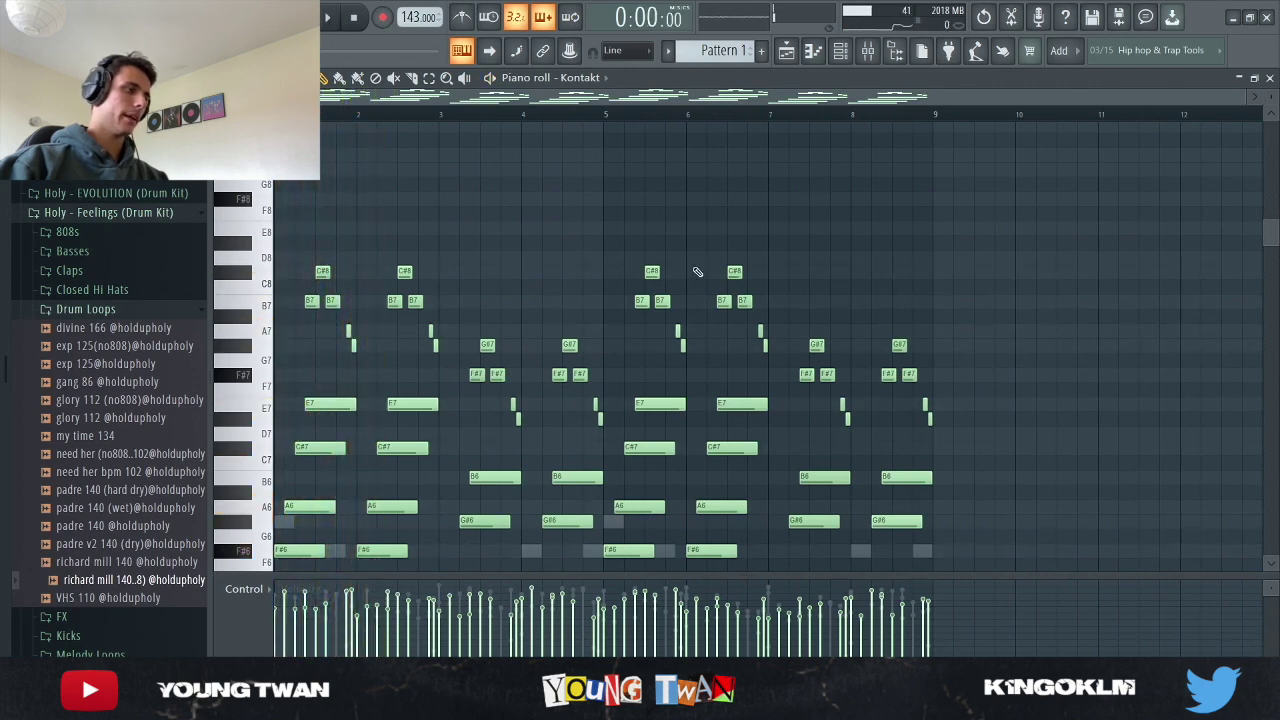
pyautogui.scroll(3, 340, 360)
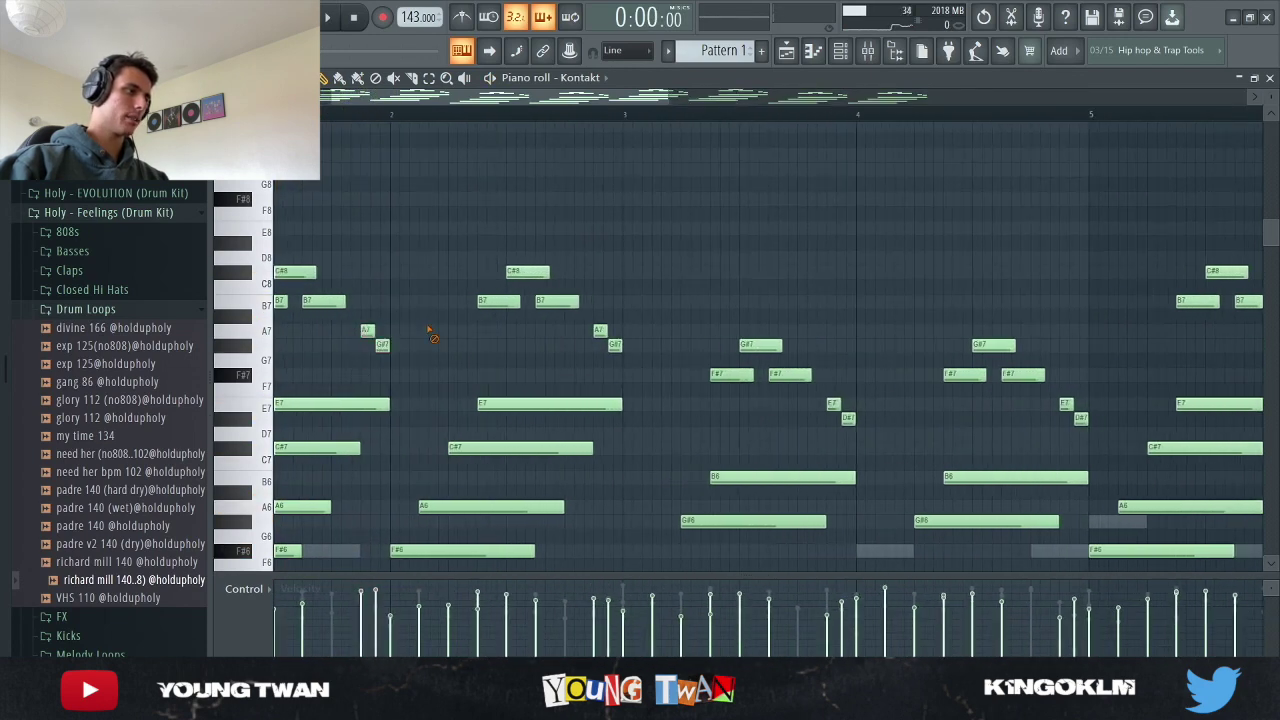
pyautogui.scroll(-3, 432, 337)
# Step: Inspect the Kontakt insert's Fruity parametric EQ 2 and HalfTime effects, then hide the mixer
pyautogui.click(869, 51)
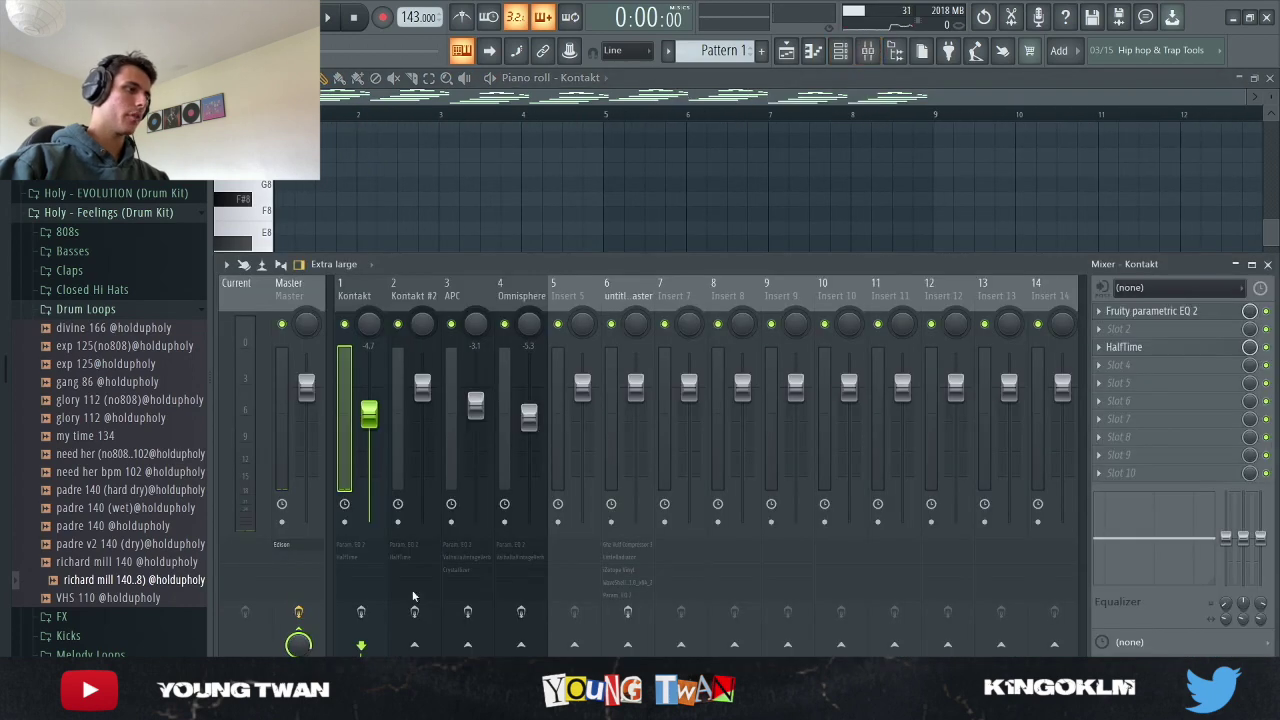
pyautogui.click(1152, 313)
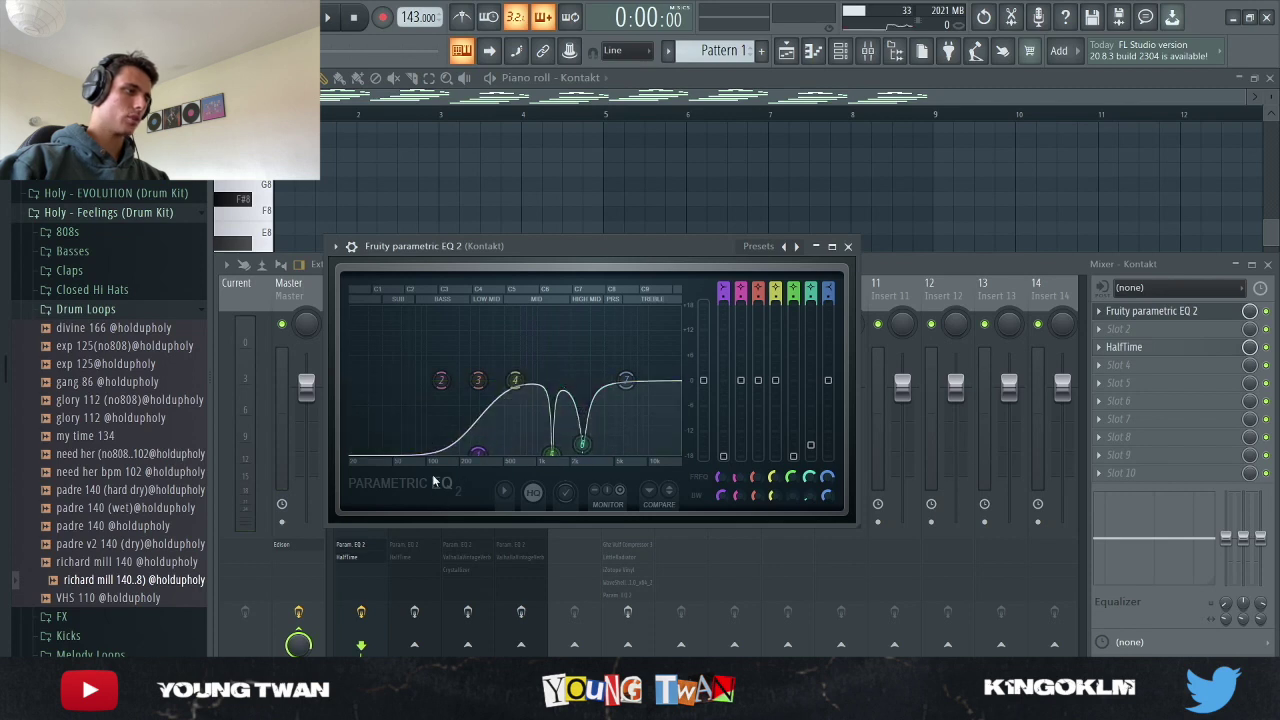
pyautogui.click(847, 247)
pyautogui.click(1186, 348)
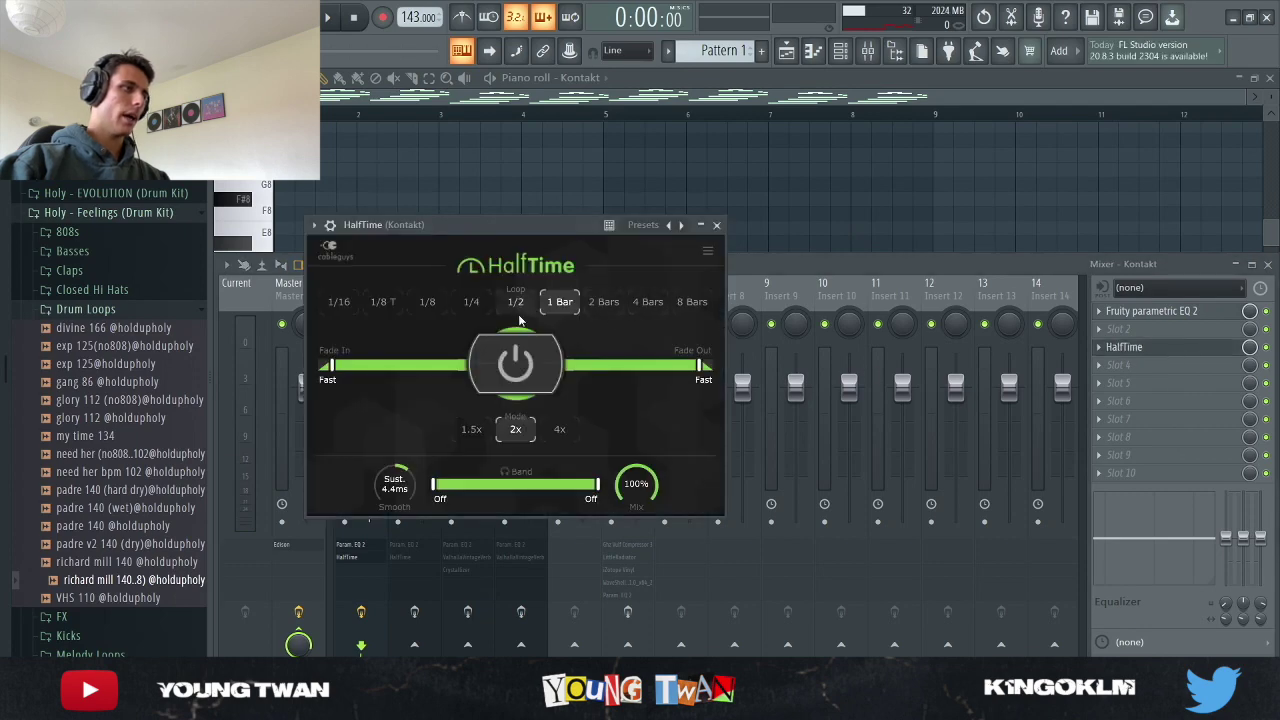
pyautogui.click(717, 225)
pyautogui.press('F9')
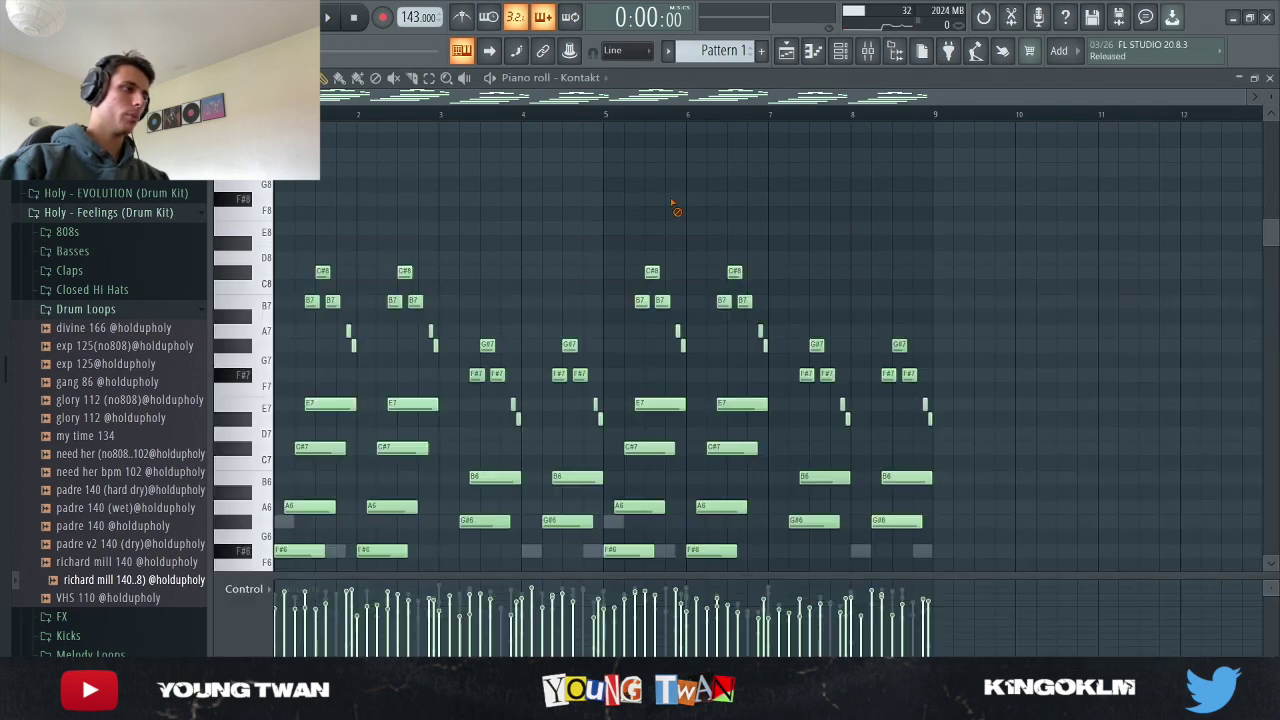
pyautogui.click(869, 52)
pyautogui.press('F9')
# Step: Play the Kontakt melody, then stop playback and show the channel rack
pyautogui.press('space')
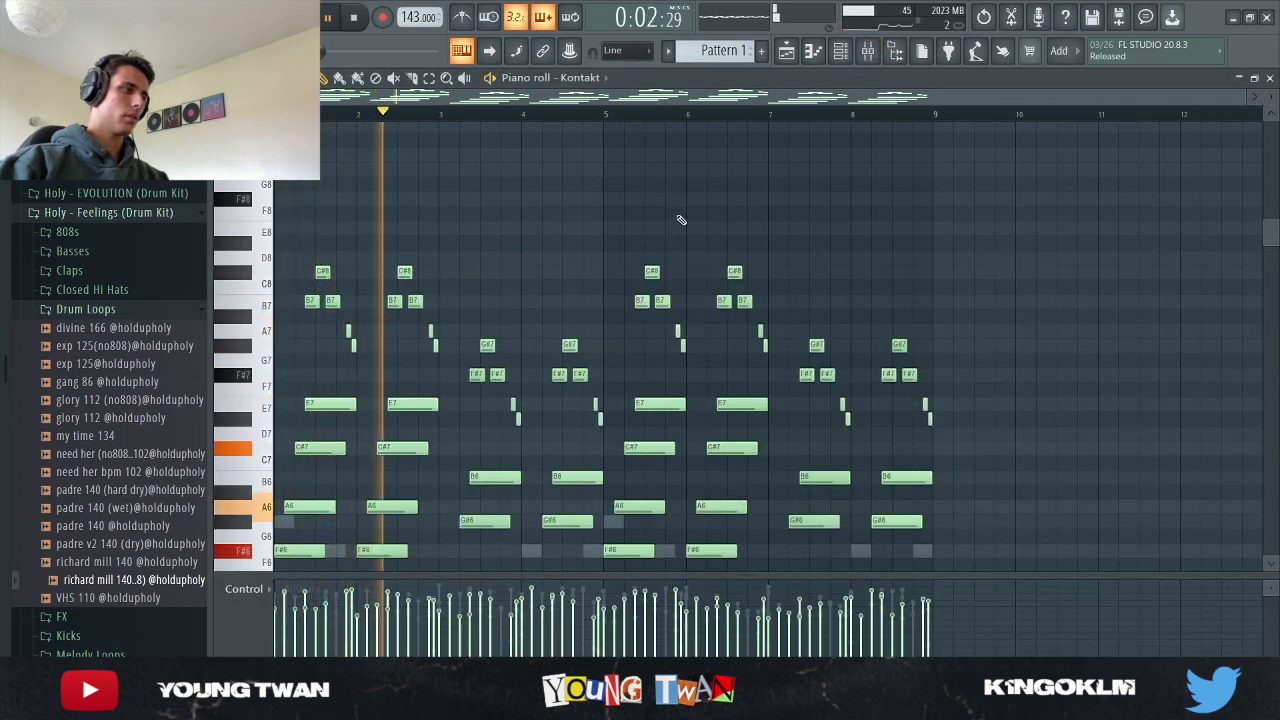
pyautogui.scroll(-1, 680, 220)
pyautogui.scroll(-1, 790, 280)
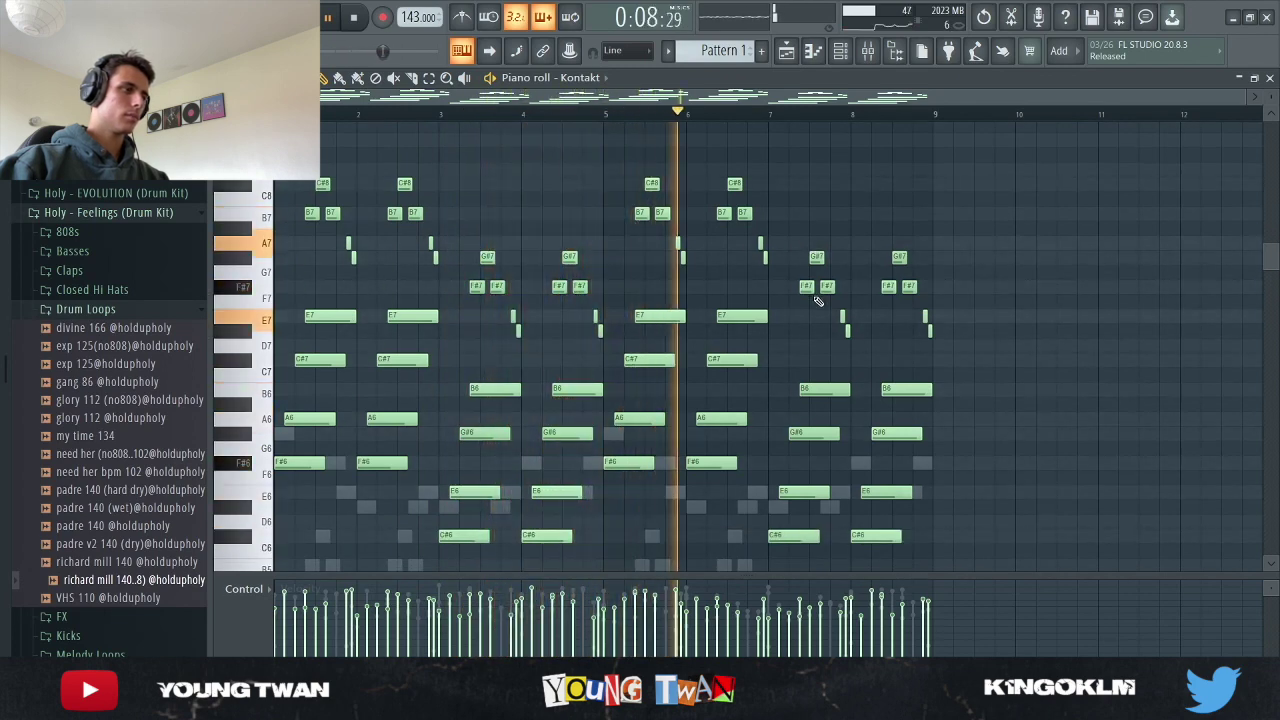
pyautogui.press('space')
pyautogui.press('space')
pyautogui.click(840, 50)
pyautogui.press('space')
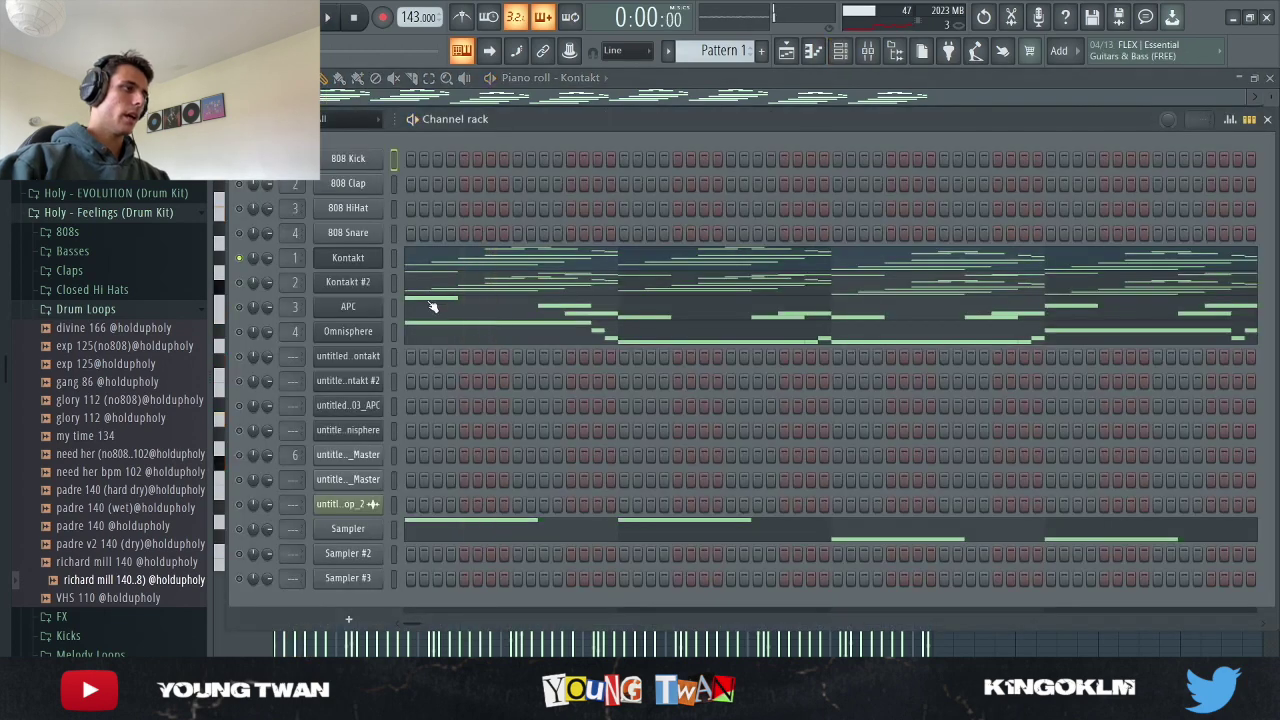
# Step: Open the Kontakt #2 plugin, then play its melody notes in the piano roll
pyautogui.click(349, 283)
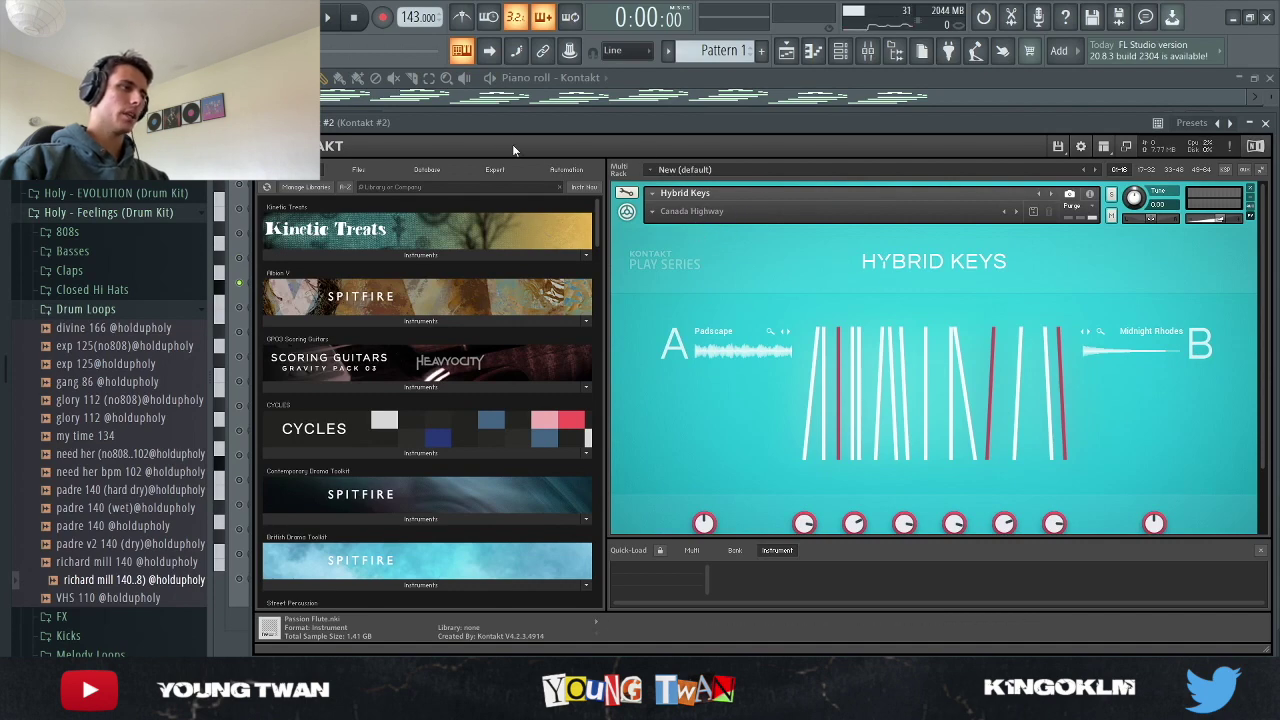
pyautogui.click(231, 606)
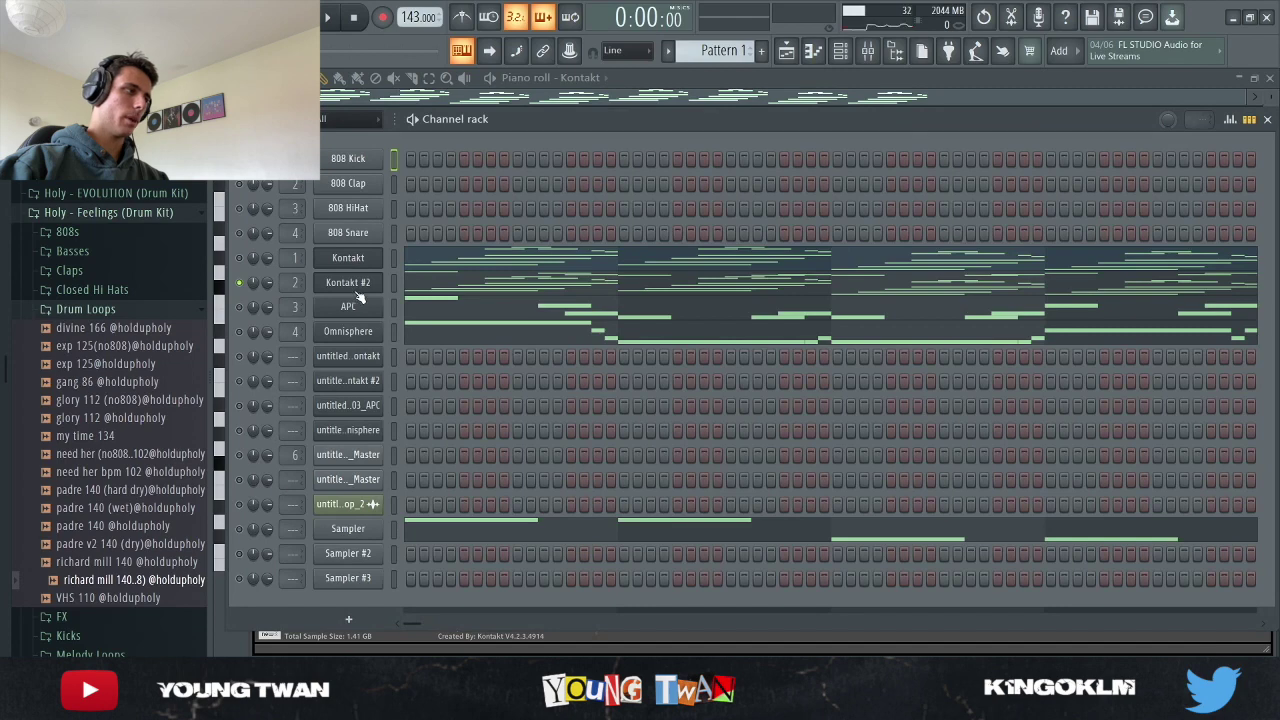
pyautogui.click(866, 53)
pyautogui.click(581, 129)
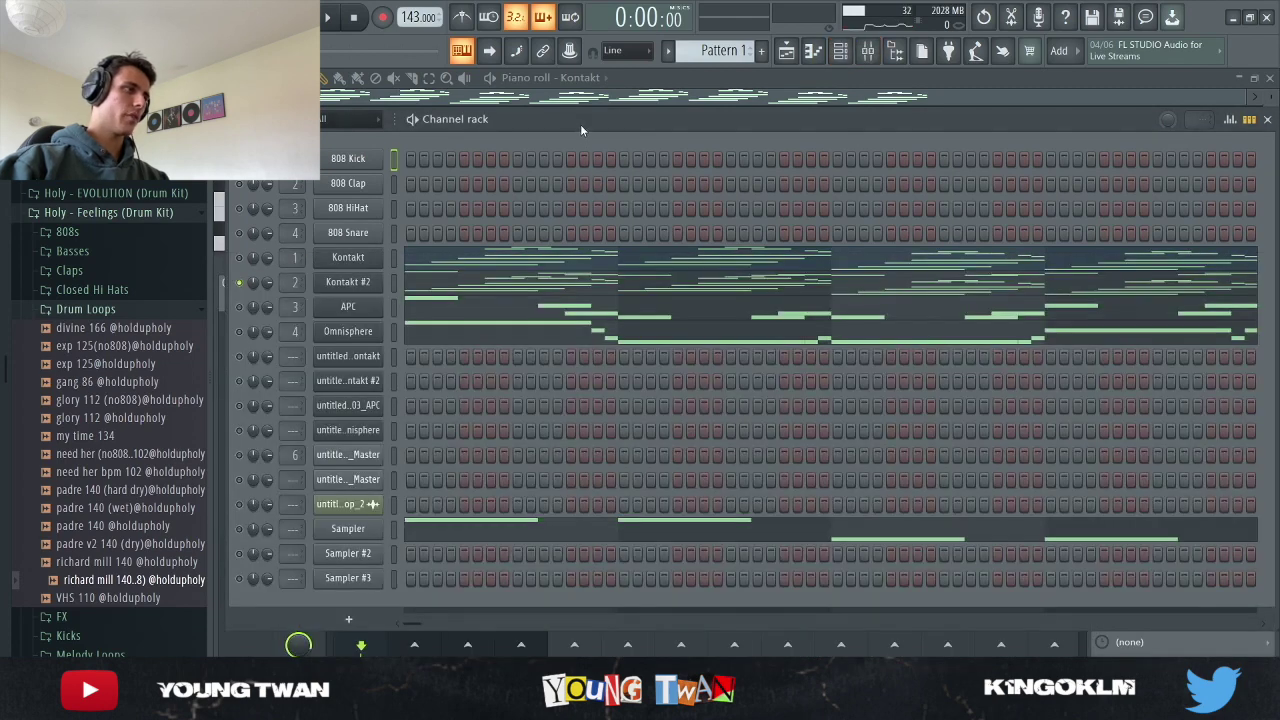
pyautogui.click(450, 292)
pyautogui.press('space')
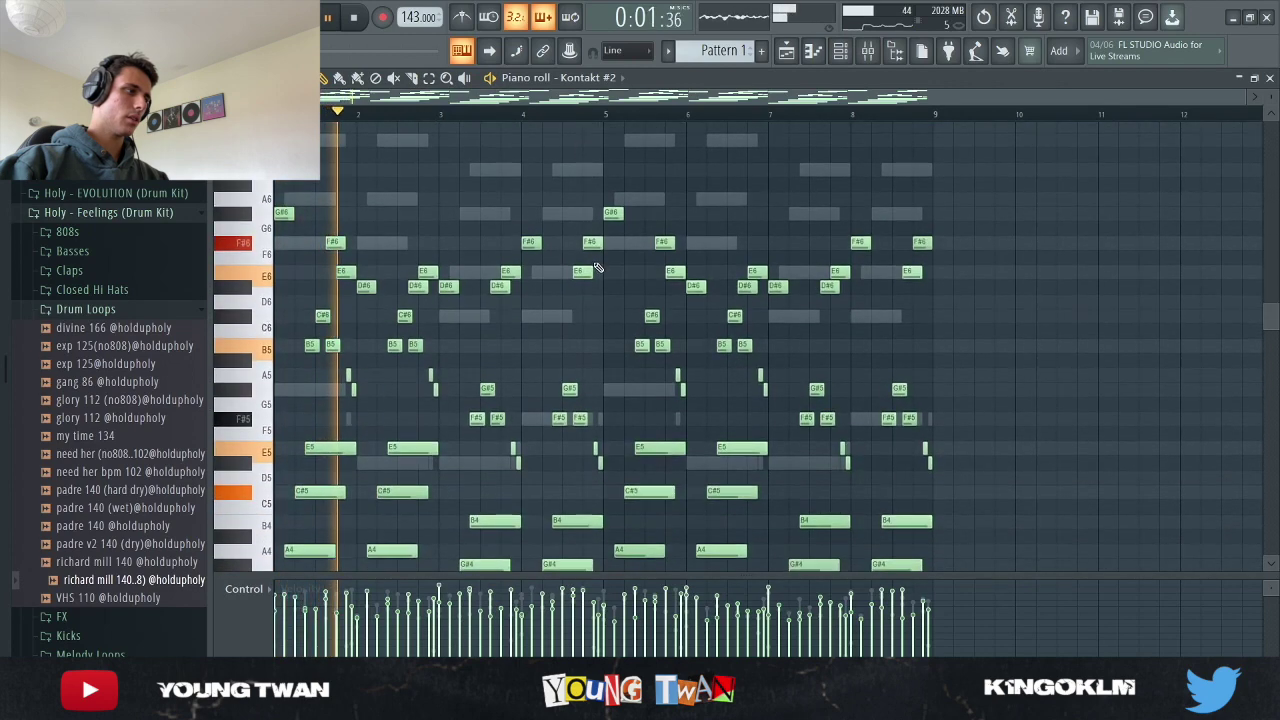
# Step: Listen to the Kontakt #2 melody, stop it, and show the mixer with the melody inserts
pyautogui.scroll(-3, 597, 268)
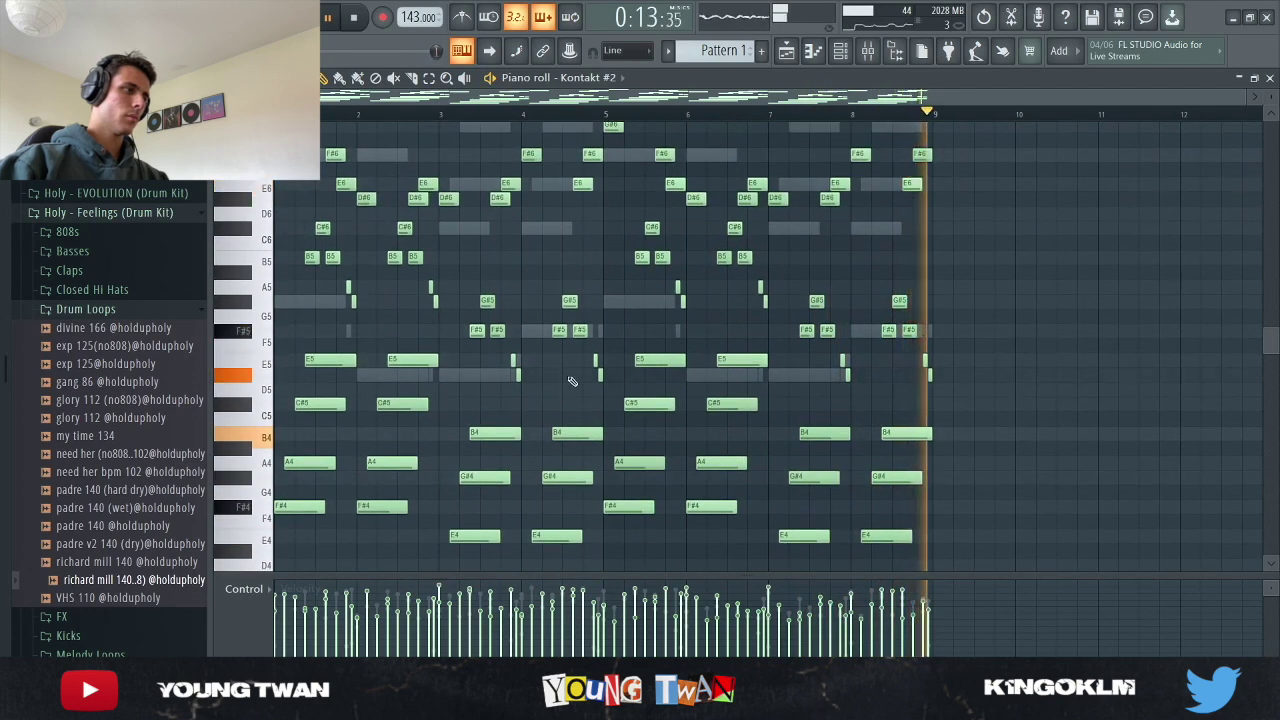
pyautogui.press('space')
pyautogui.scroll(2, 460, 370)
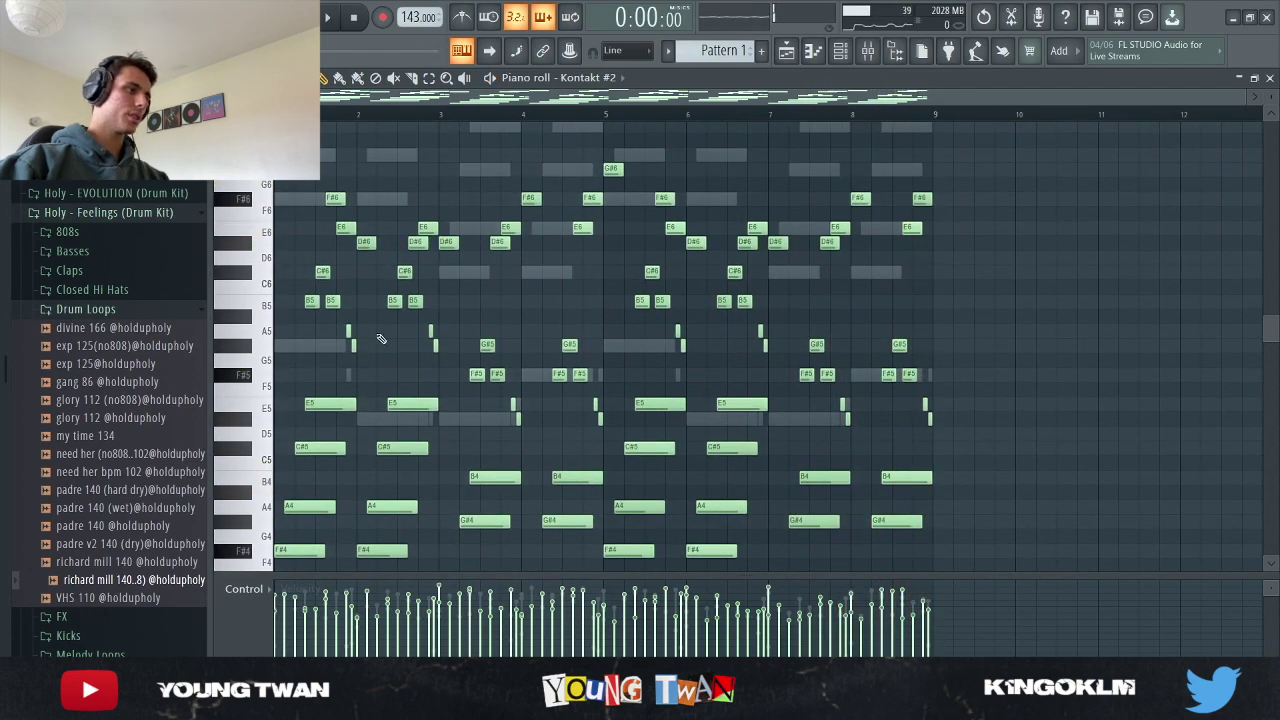
pyautogui.scroll(4, 360, 370)
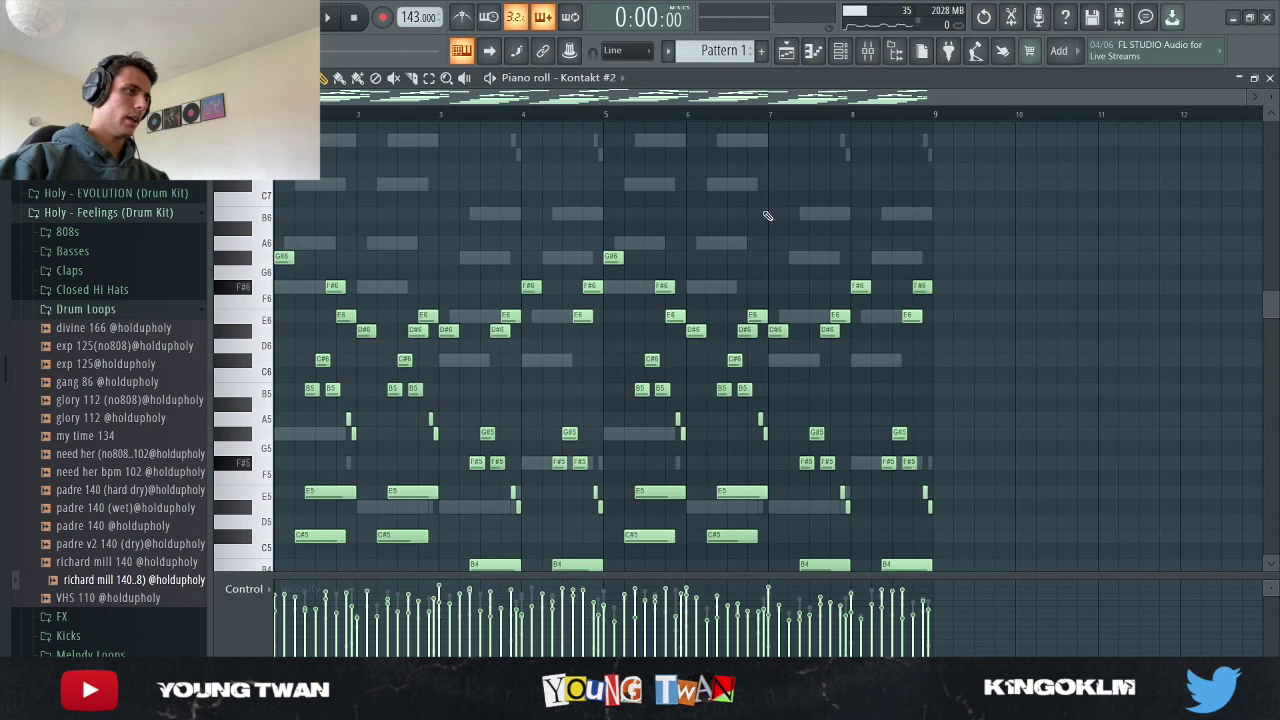
pyautogui.click(867, 51)
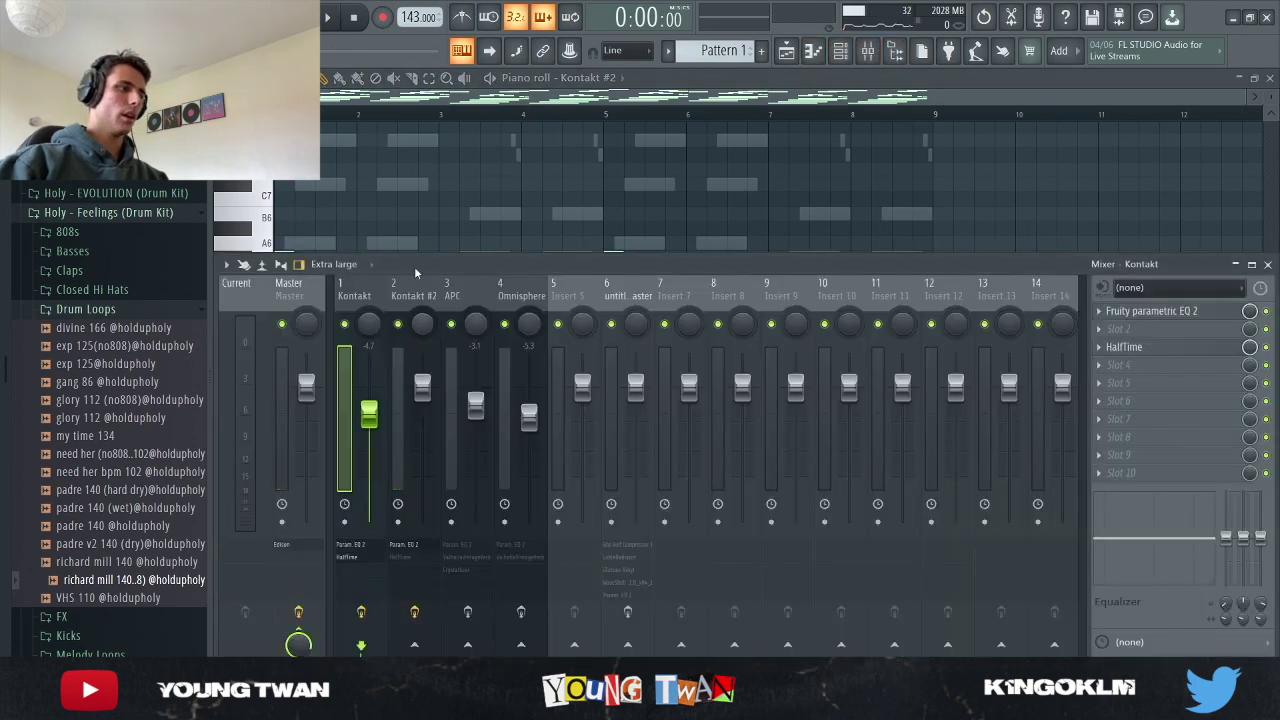
# Step: Check the Fruity parametric EQ 2 curve on the Kontakt #2 insert, then play and stop the beat
pyautogui.click(418, 298)
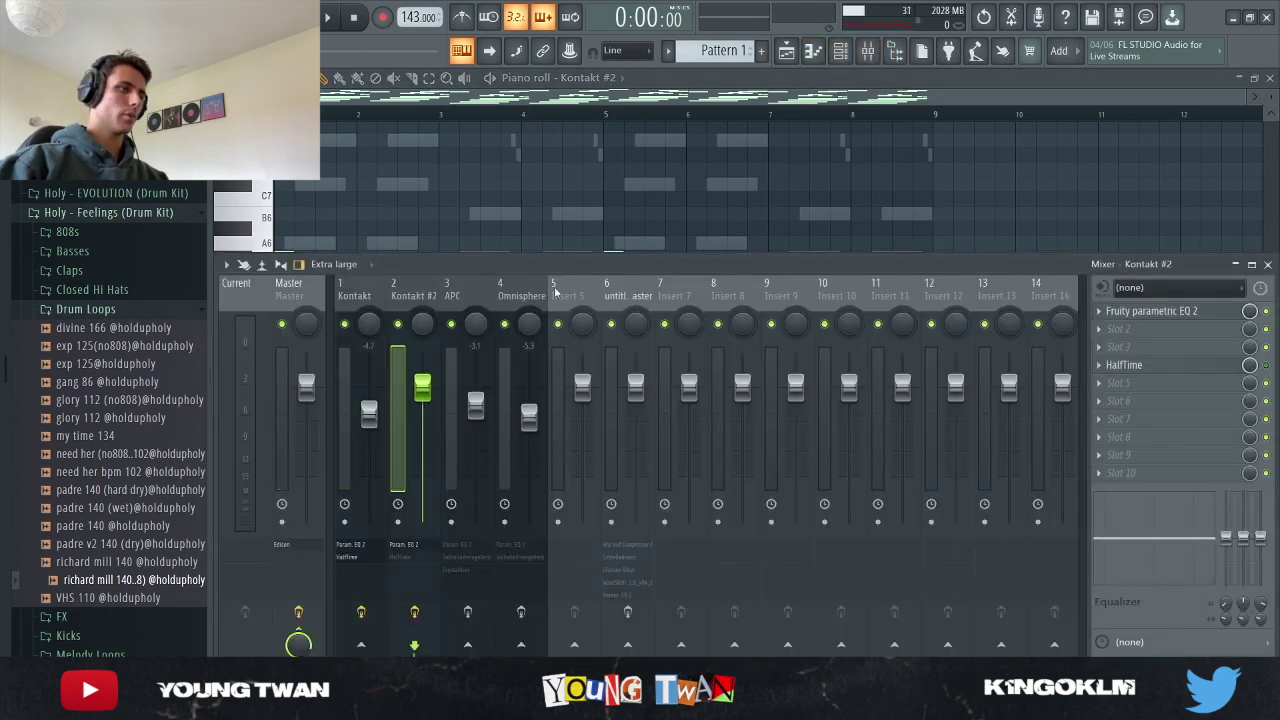
pyautogui.click(1173, 316)
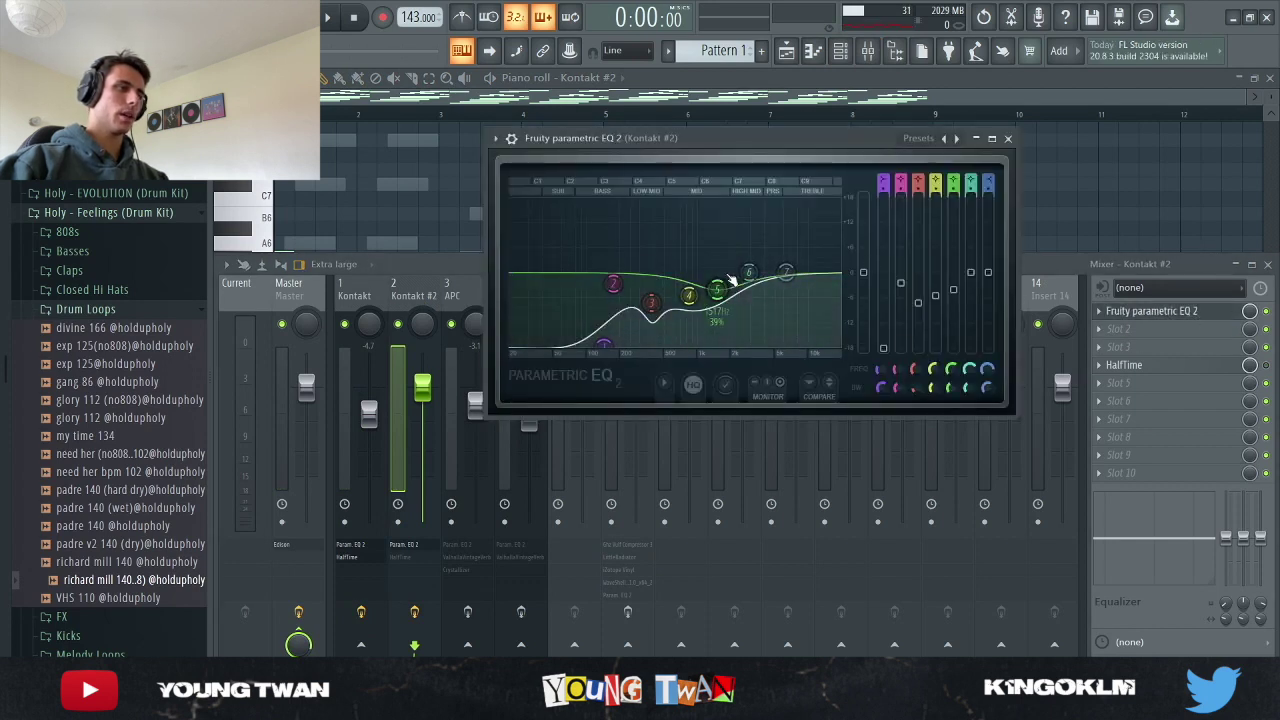
pyautogui.click(1008, 139)
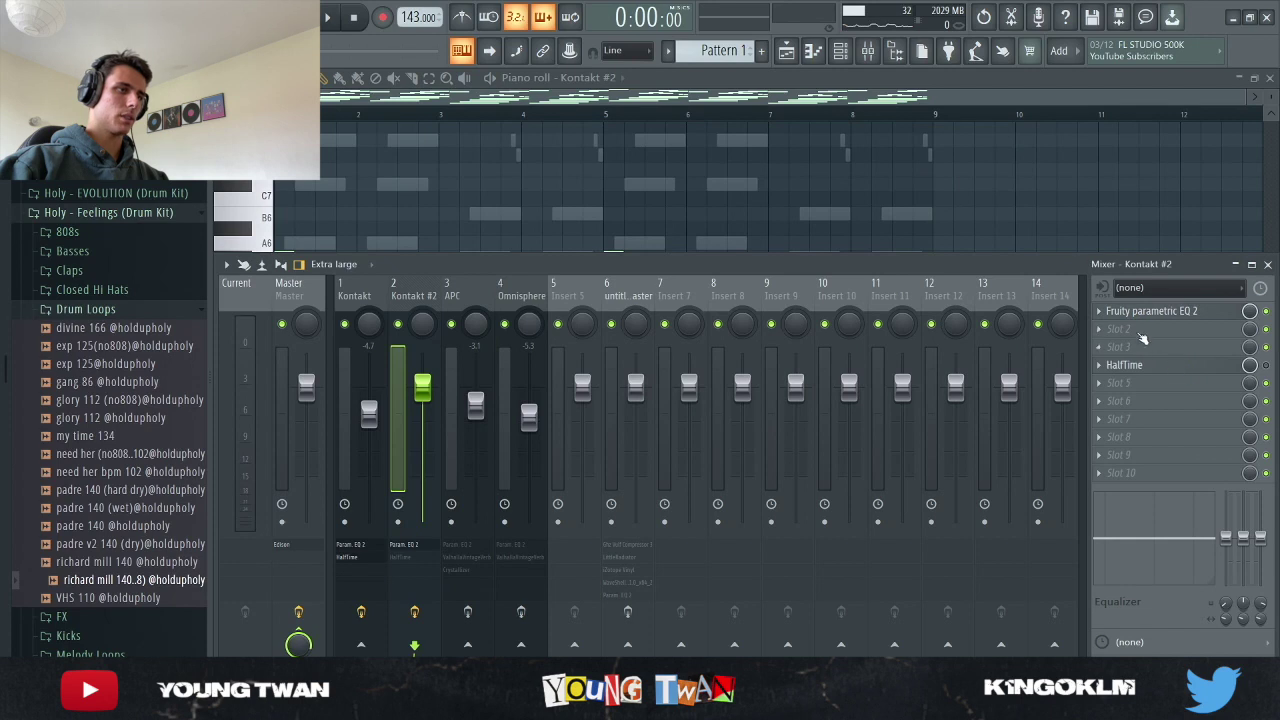
pyautogui.press('space')
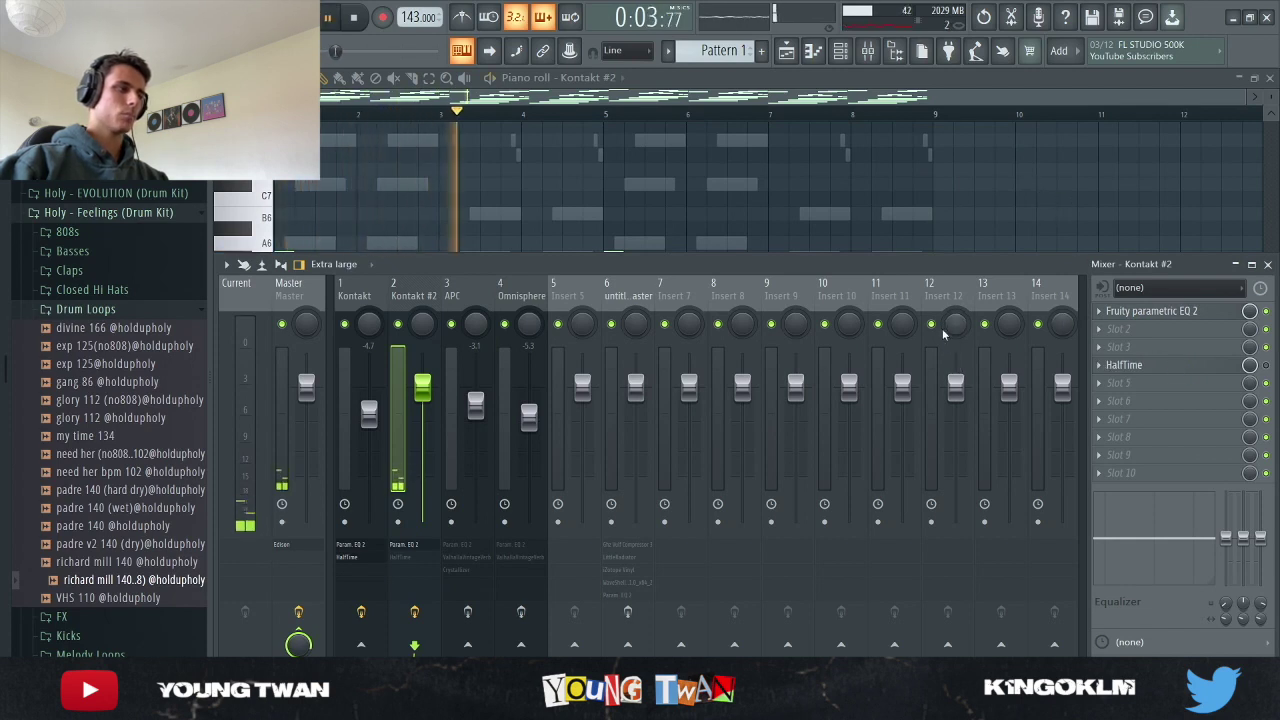
pyautogui.press('space')
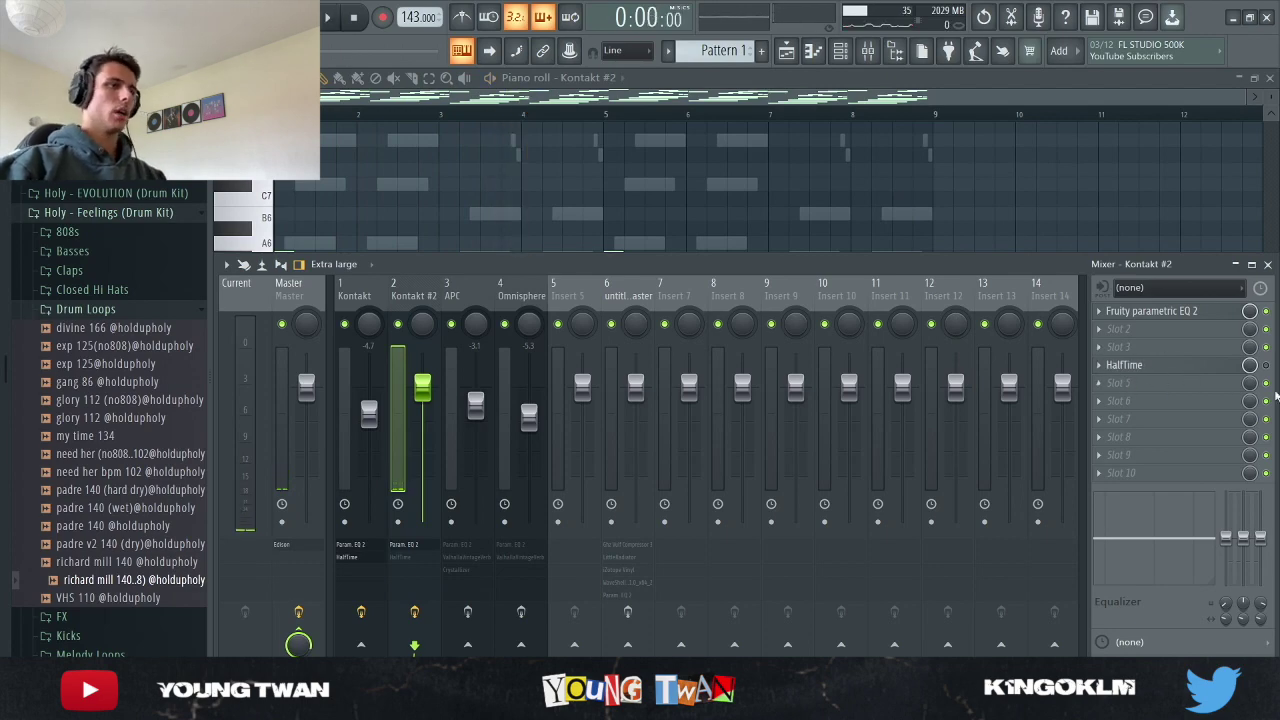
# Step: Hide the mixer, show playlist and channel rack, and preview the APC channel's Cloudrum Double Mute preset
pyautogui.press('F9')
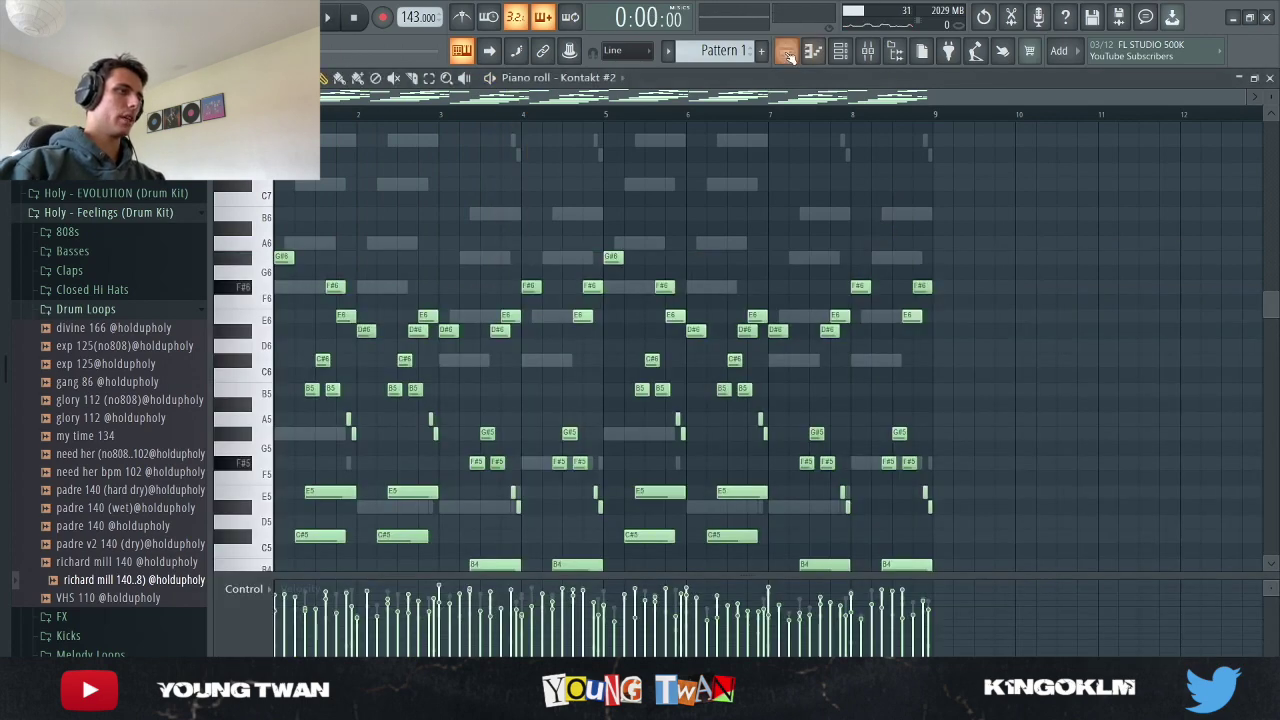
pyautogui.press('F5')
pyautogui.press('F6')
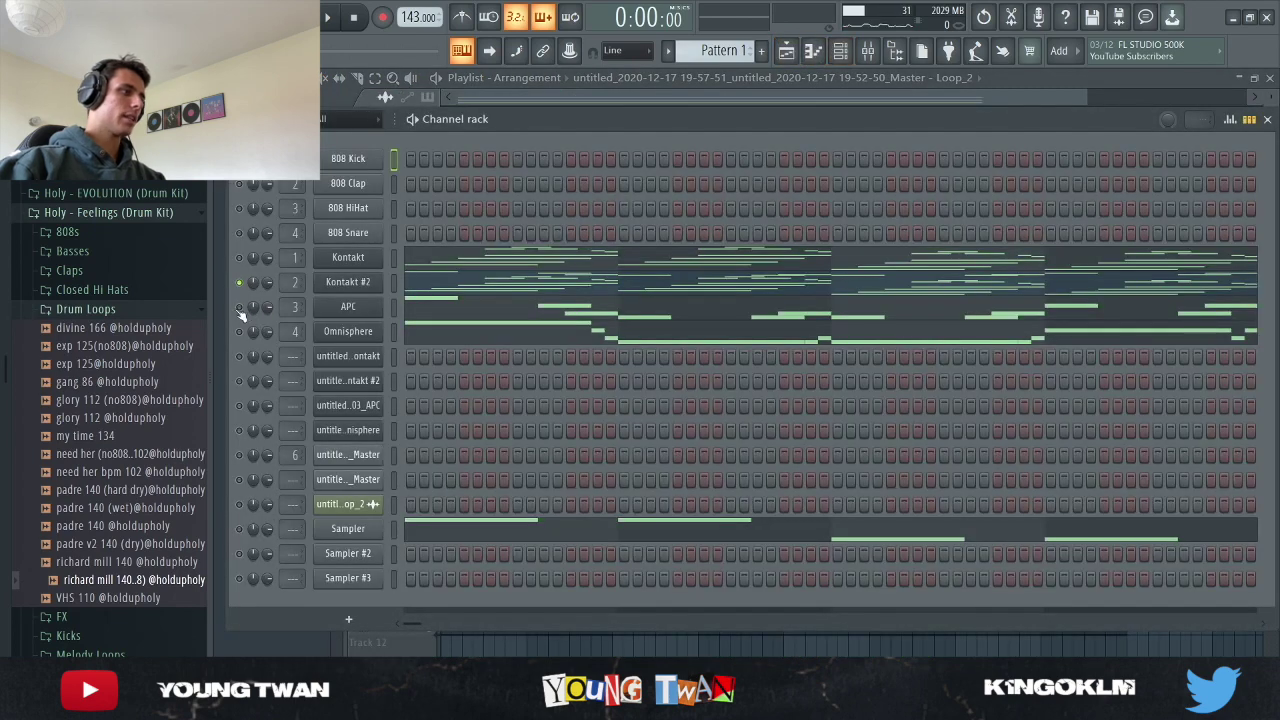
pyautogui.click(352, 307)
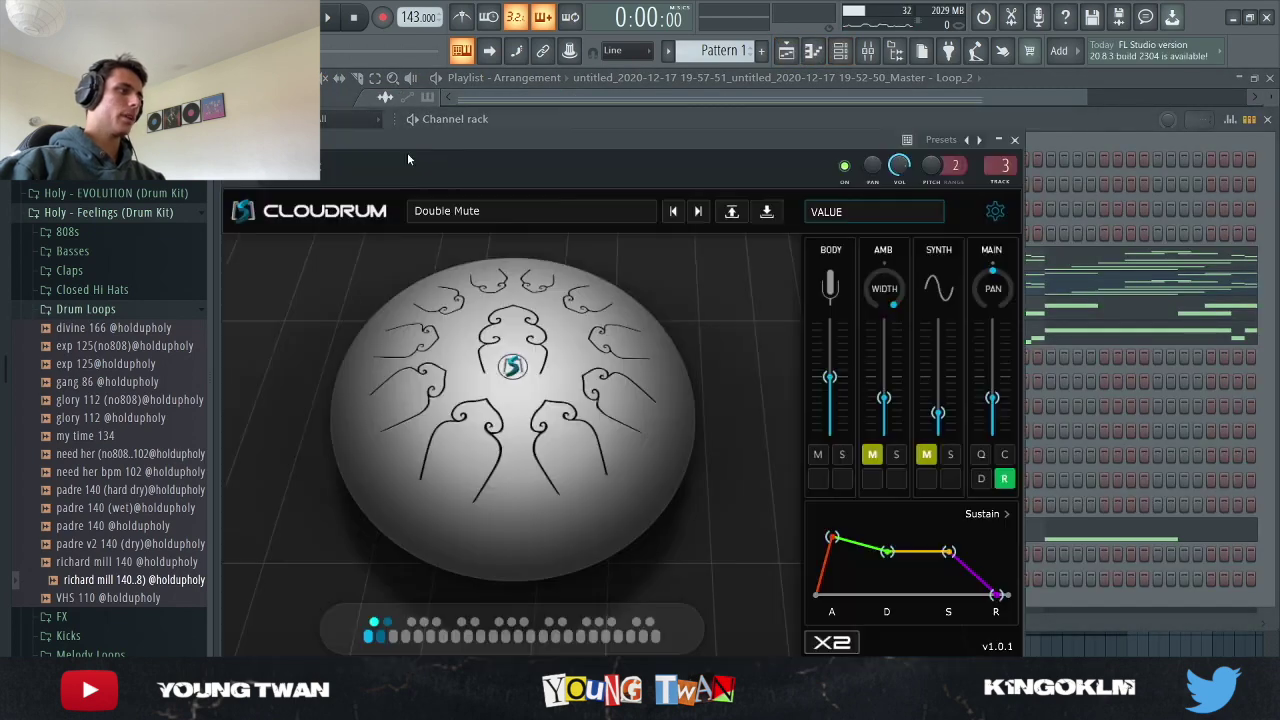
pyautogui.moveTo(322, 168); pyautogui.dragTo(562, 148)
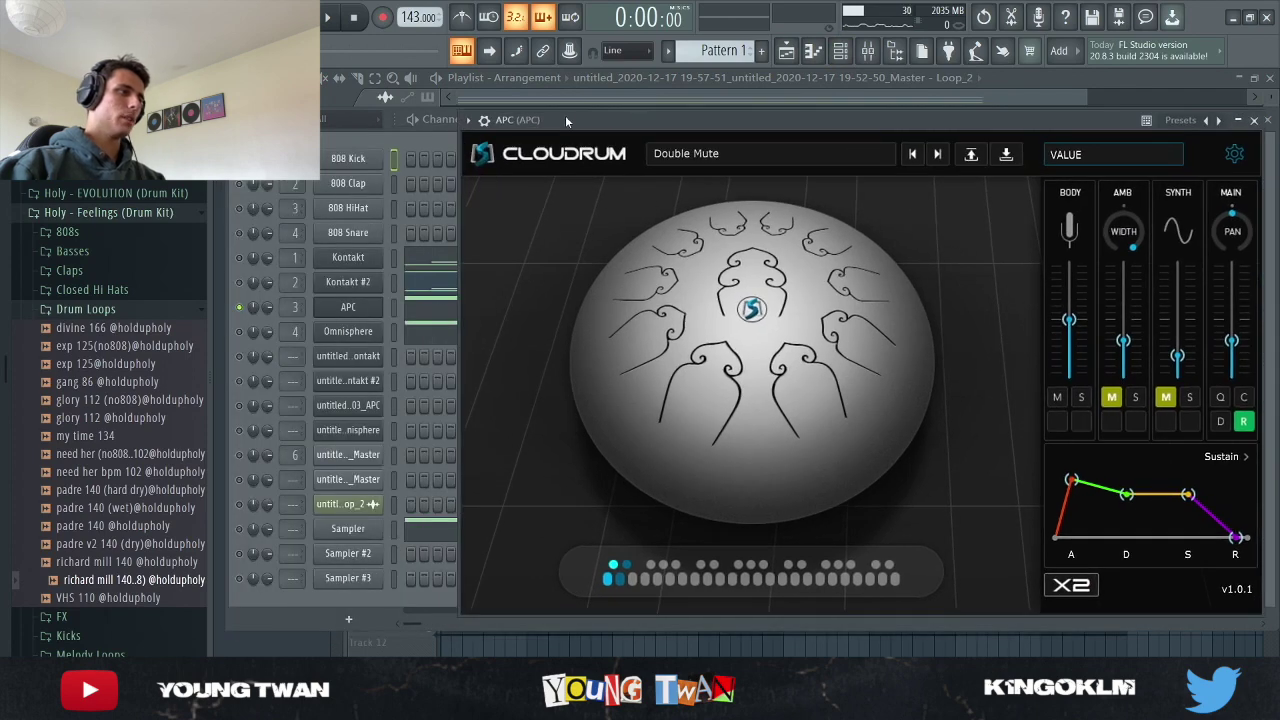
pyautogui.click(348, 307)
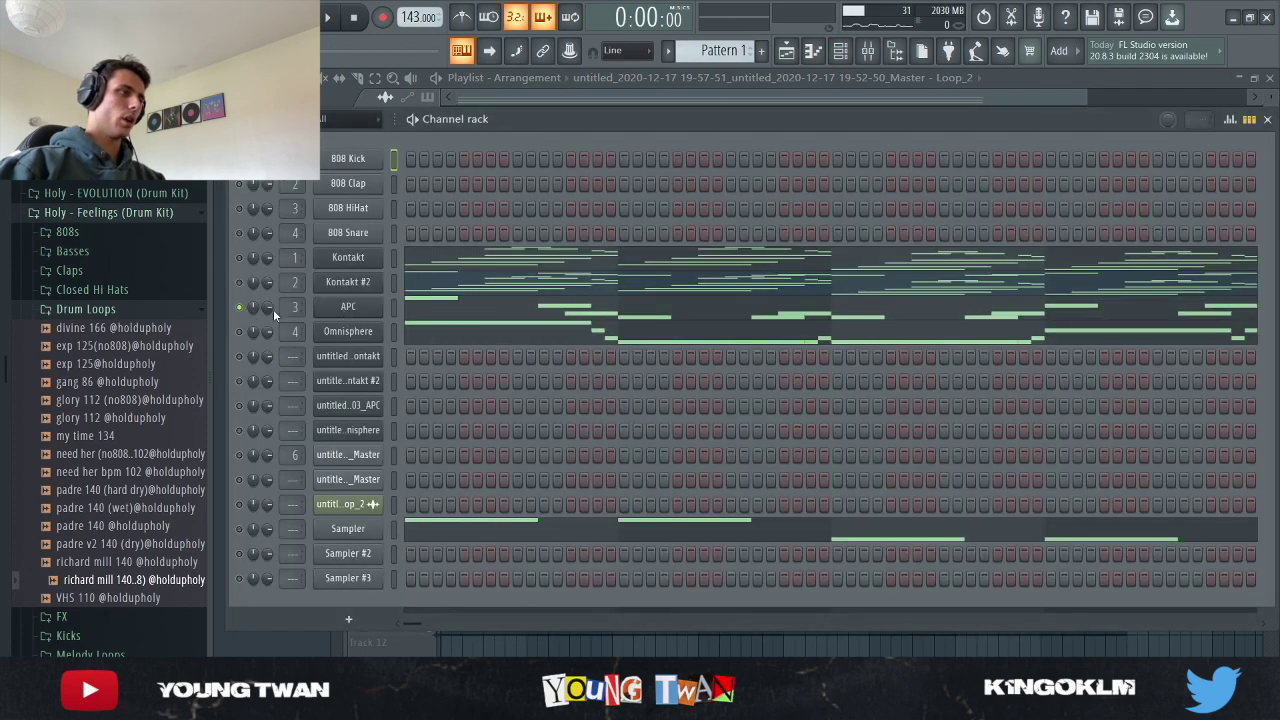
# Step: Open the APC channel's eight-bar melody in the piano roll and play it
pyautogui.click(465, 311)
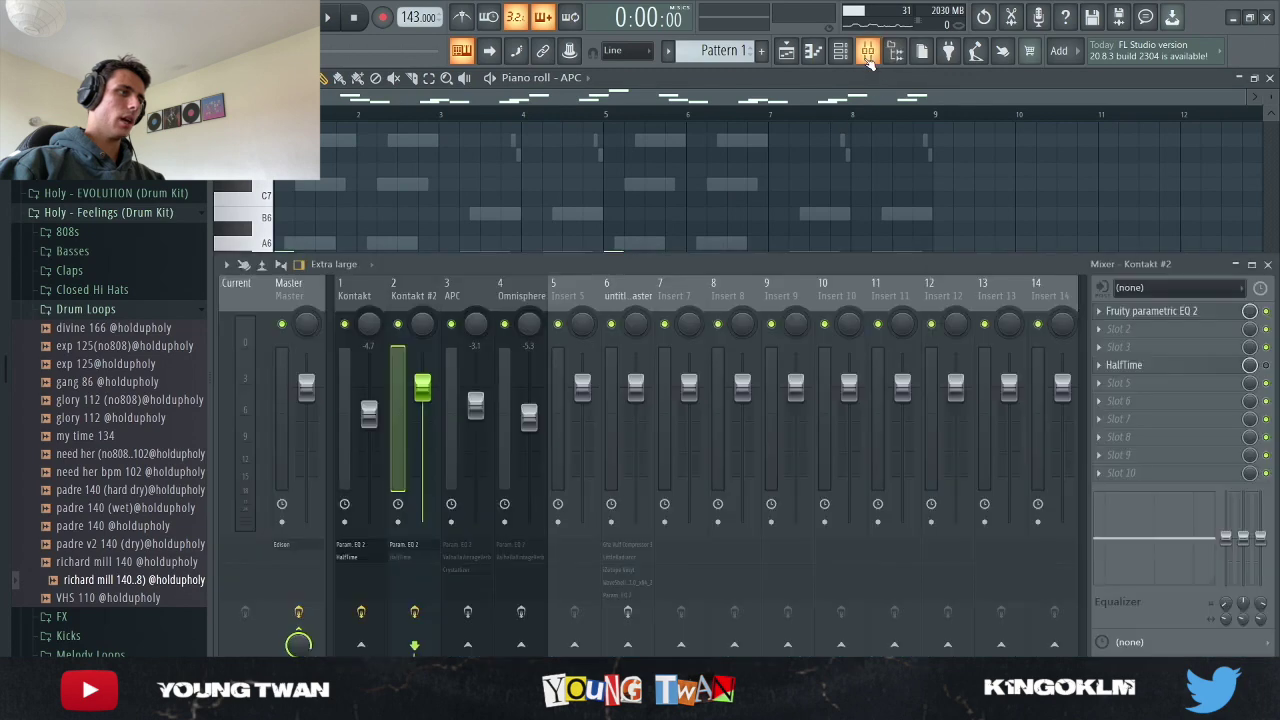
pyautogui.click(867, 50)
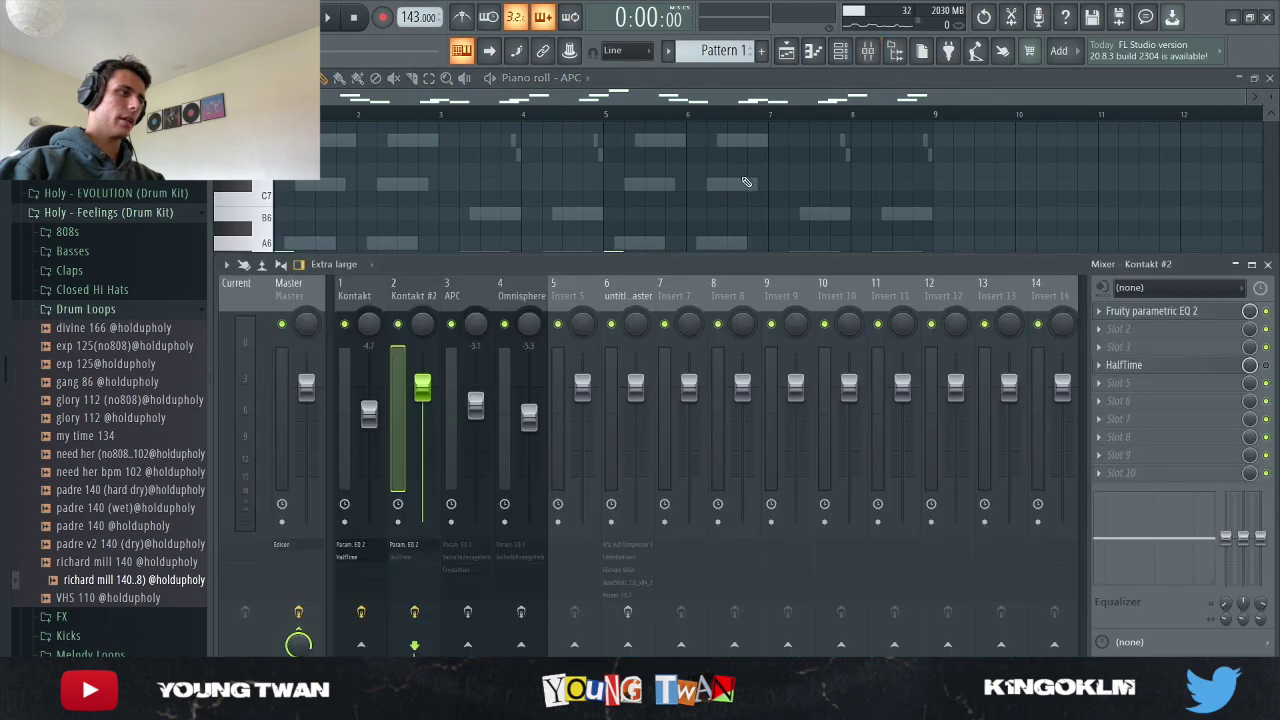
pyautogui.press('F9')
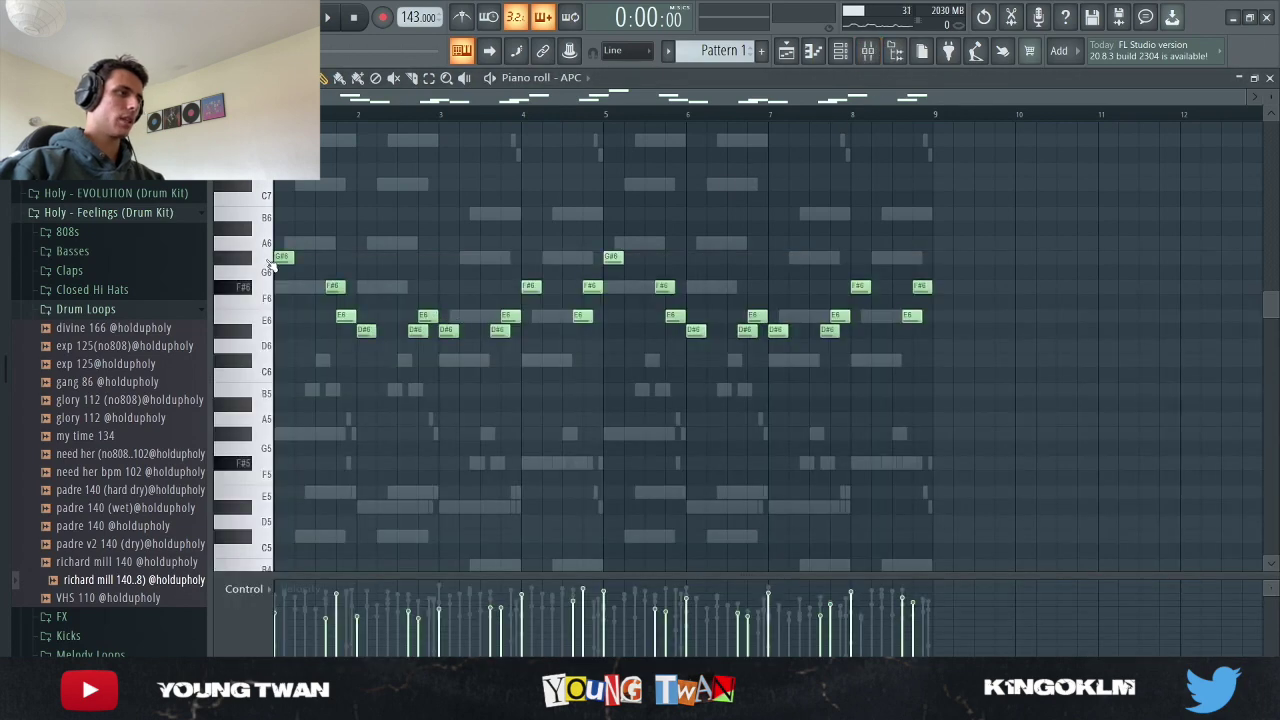
pyautogui.click(841, 50)
pyautogui.click(451, 293)
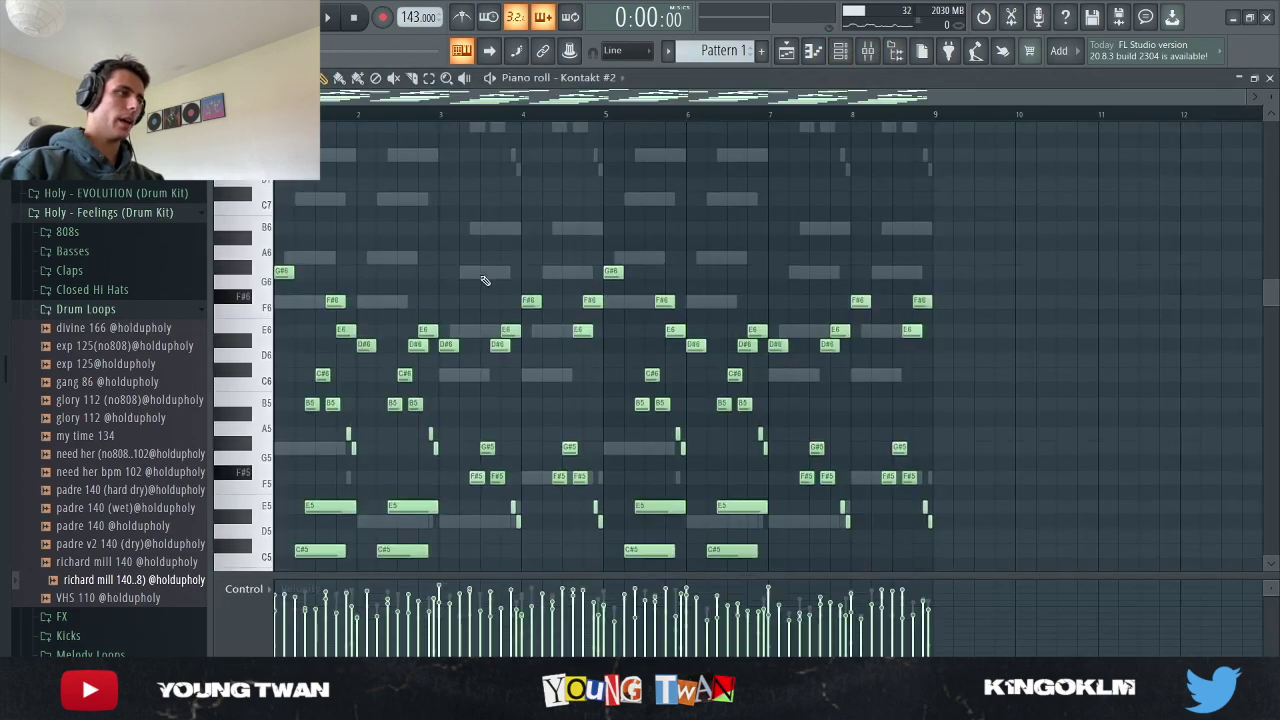
pyautogui.click(841, 50)
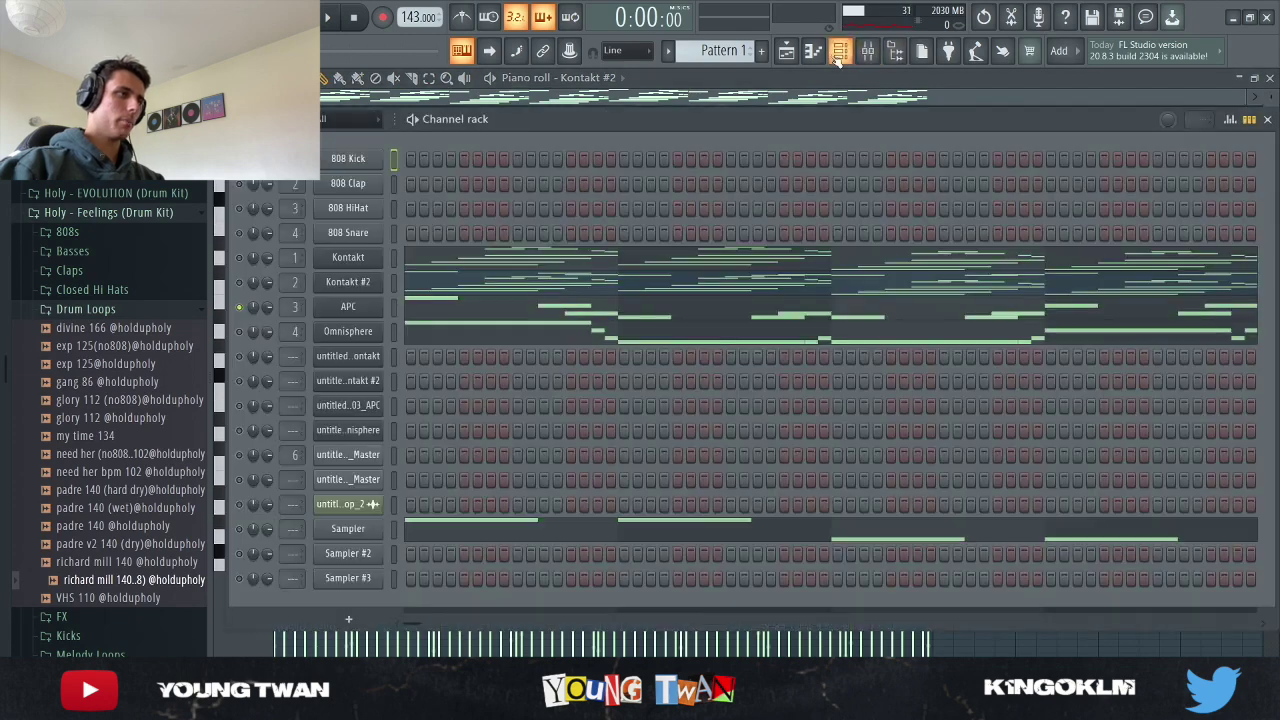
pyautogui.click(540, 300)
pyautogui.press('space')
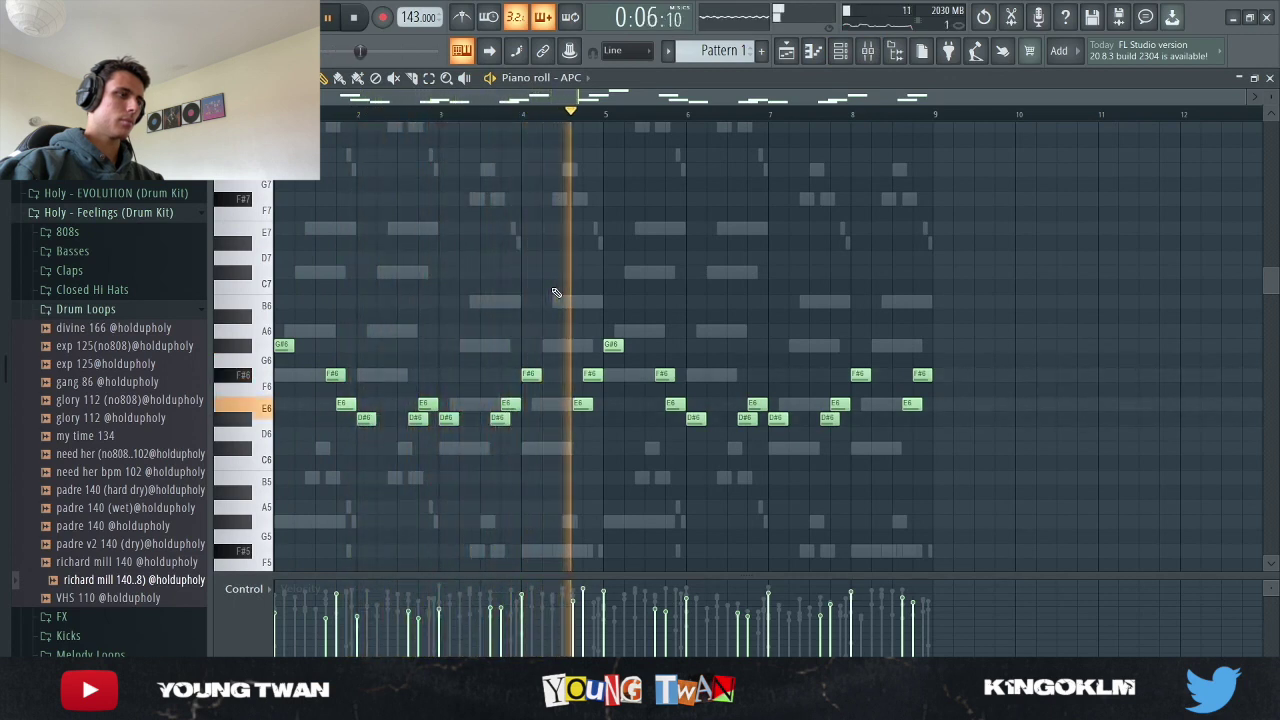
# Step: Stop playback, select the APC mixer insert, and inspect its Fruity parametric EQ 2
pyautogui.press('F9')
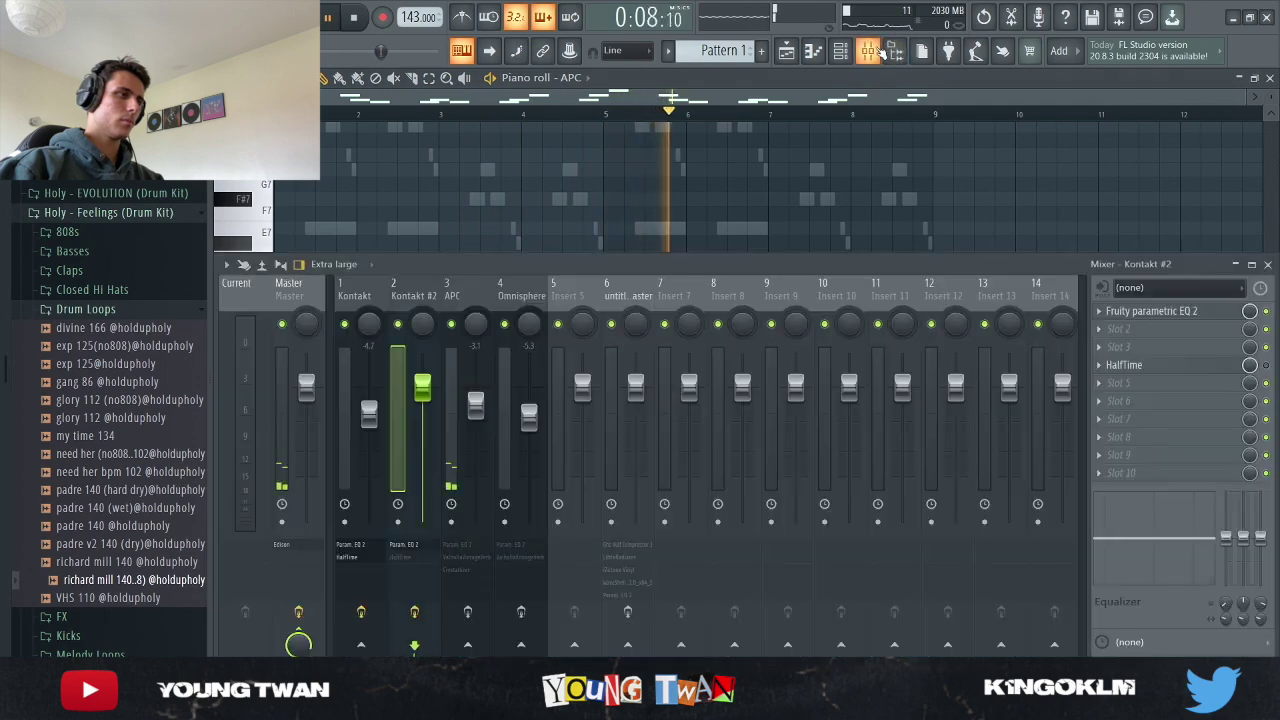
pyautogui.press('space')
pyautogui.click(459, 294)
pyautogui.click(1183, 312)
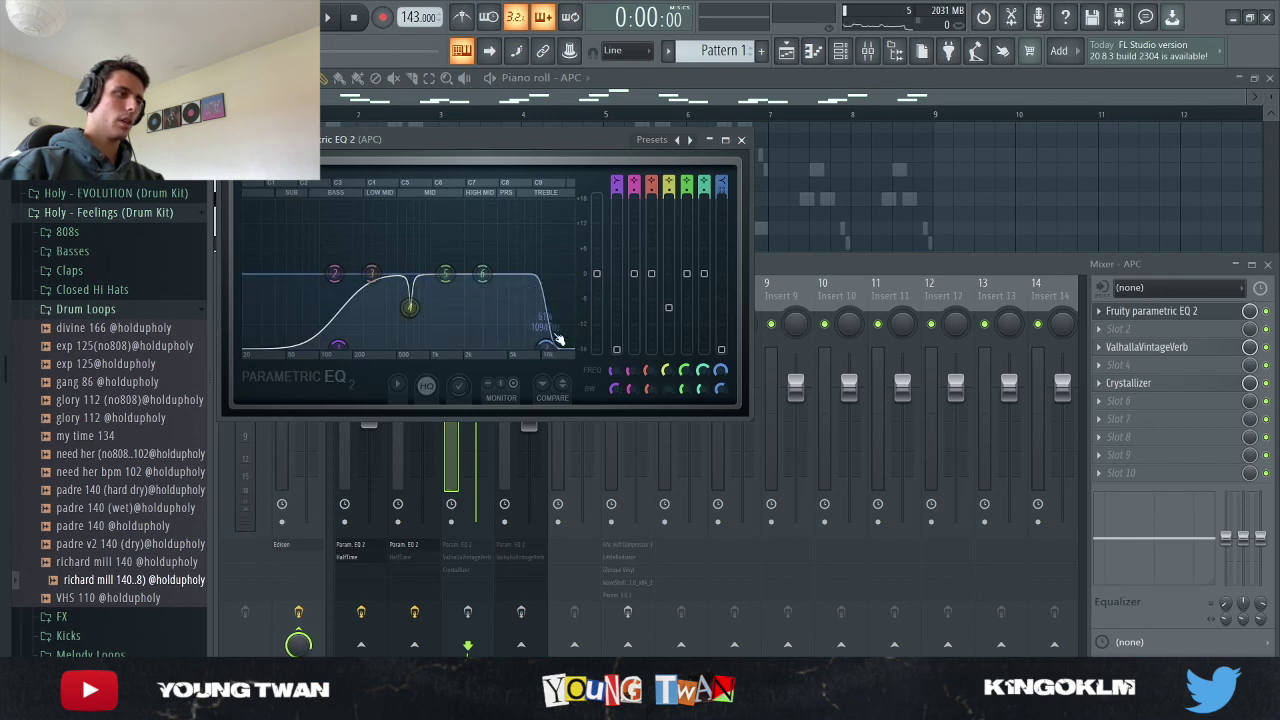
pyautogui.click(741, 140)
# Step: Inspect the APC insert's ValhallaVintageVerb and Crystallizer effects, then hide the mixer
pyautogui.click(1155, 348)
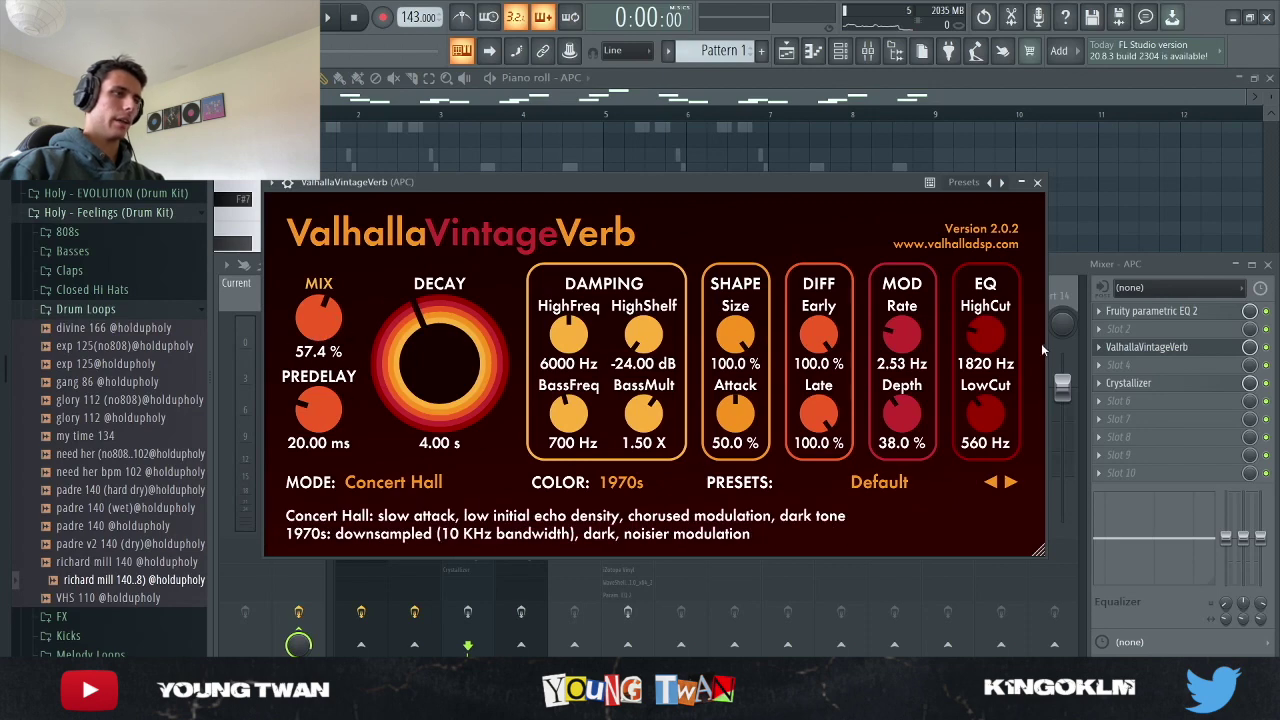
pyautogui.click(1037, 183)
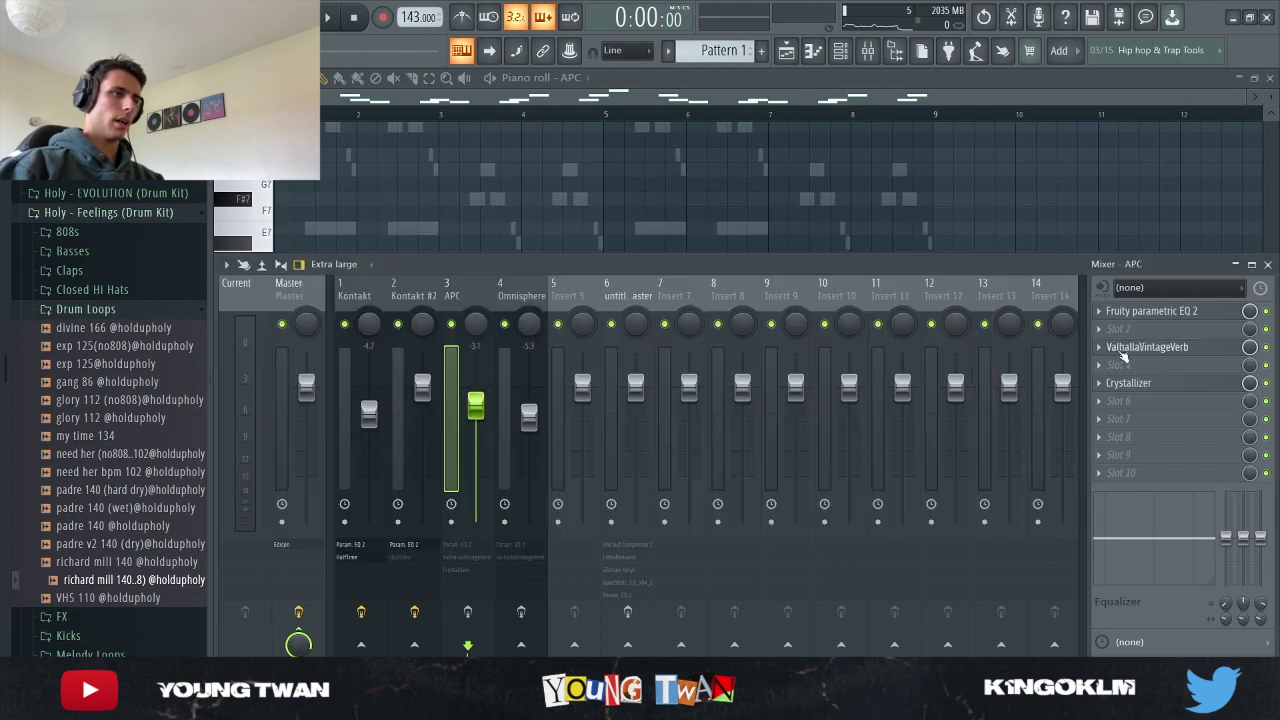
pyautogui.click(1132, 383)
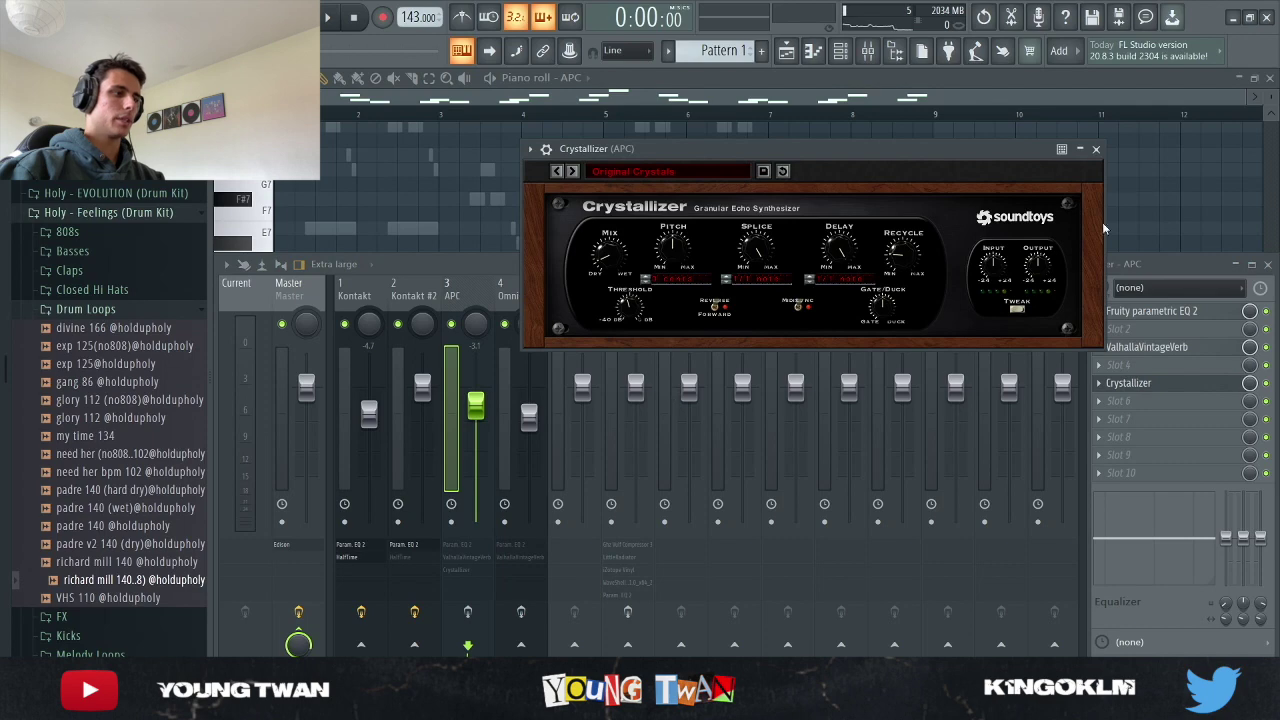
pyautogui.click(1096, 150)
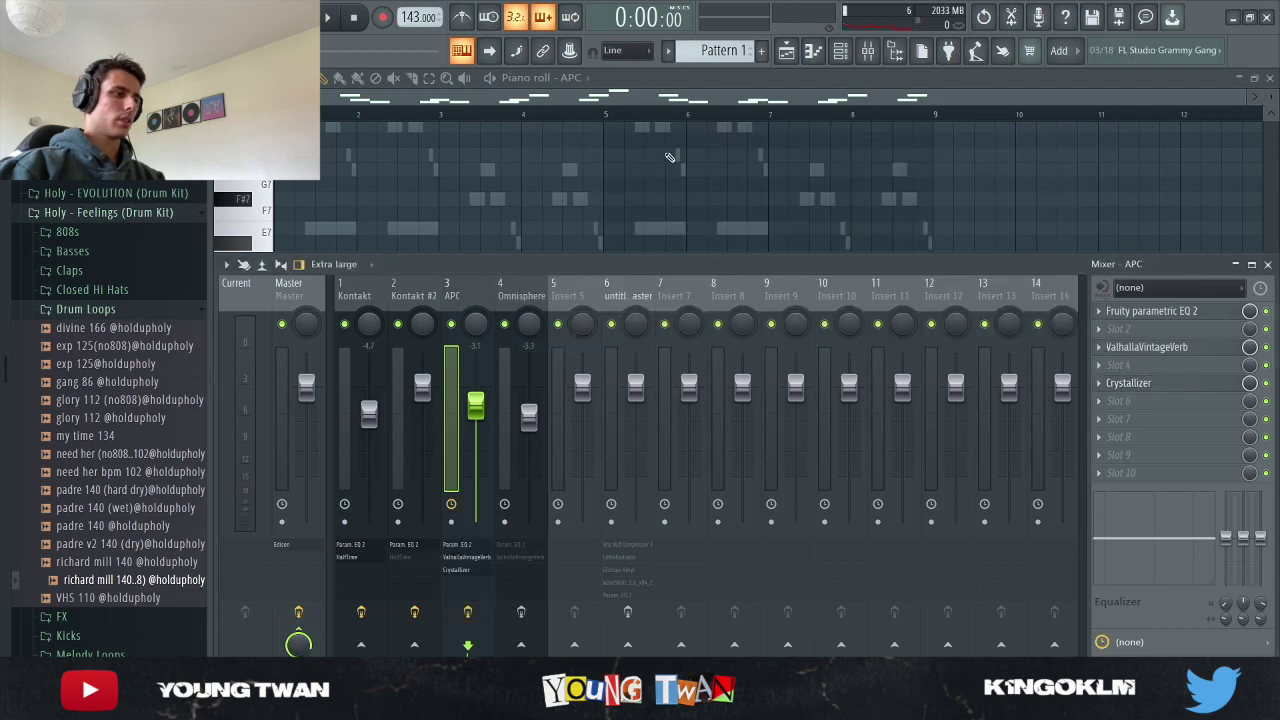
pyautogui.press('F9')
# Step: Play the APC melody through, stop it, and bring up the channel rack
pyautogui.press('space')
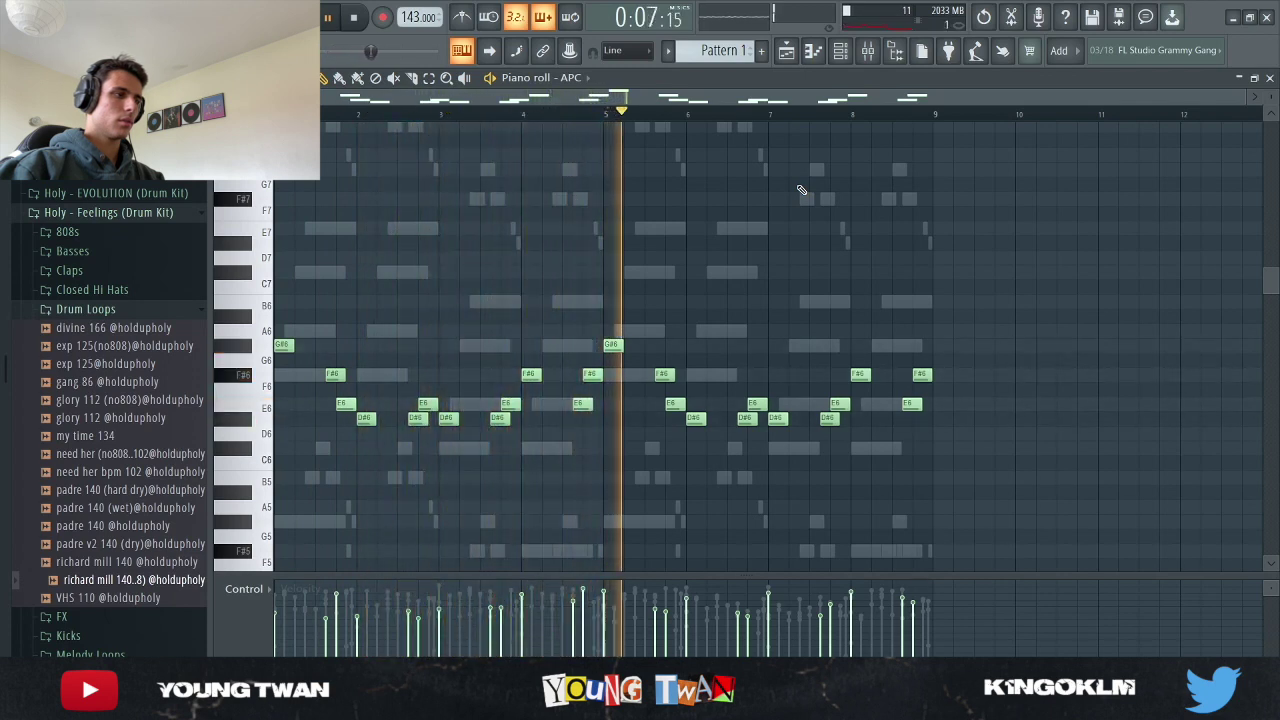
pyautogui.press('space')
pyautogui.click(841, 50)
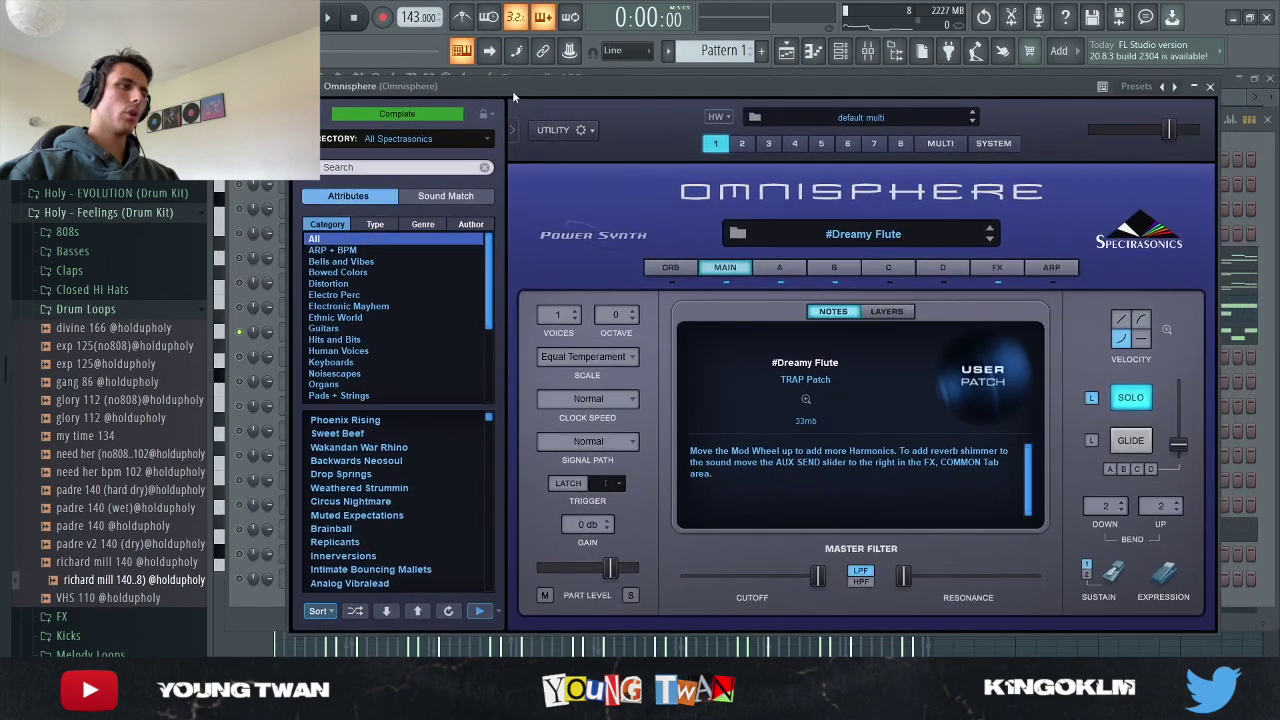
# Step: Browse layer A of Omnisphere's #Dreamy Flute patch, then open the Omnisphere channel's piano roll
pyautogui.moveTo(512, 90); pyautogui.dragTo(506, 98)
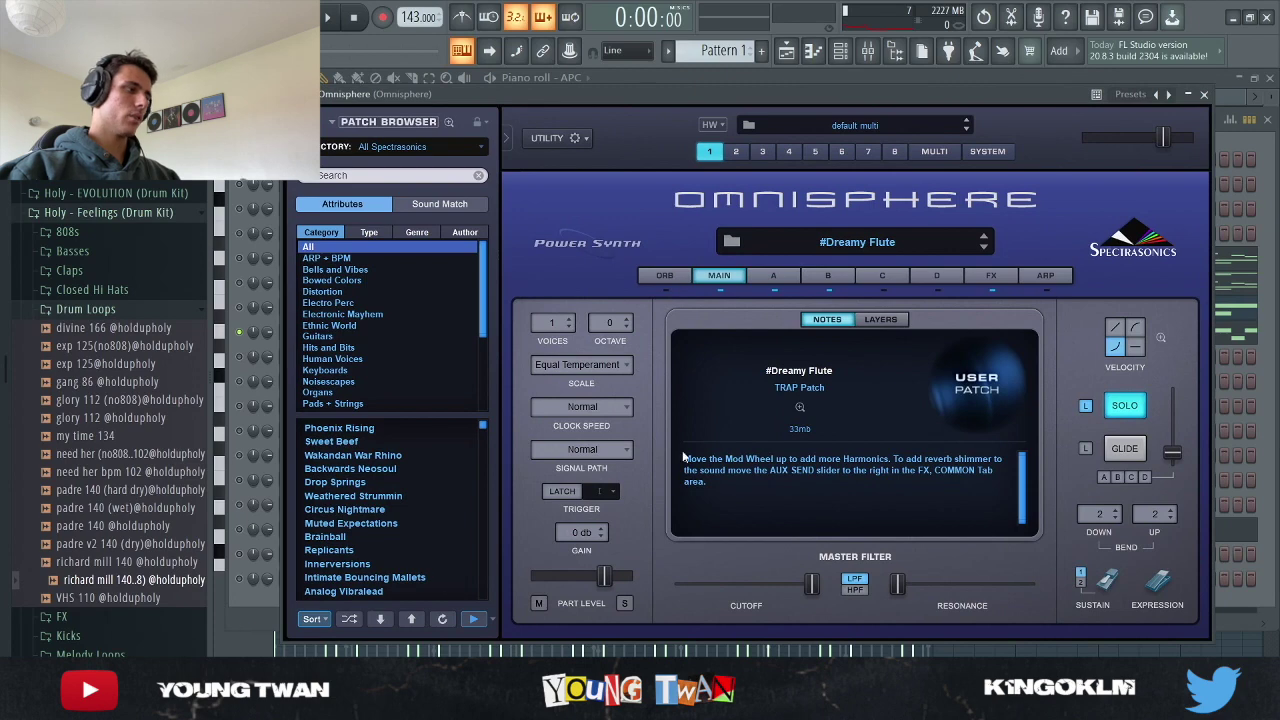
pyautogui.click(766, 277)
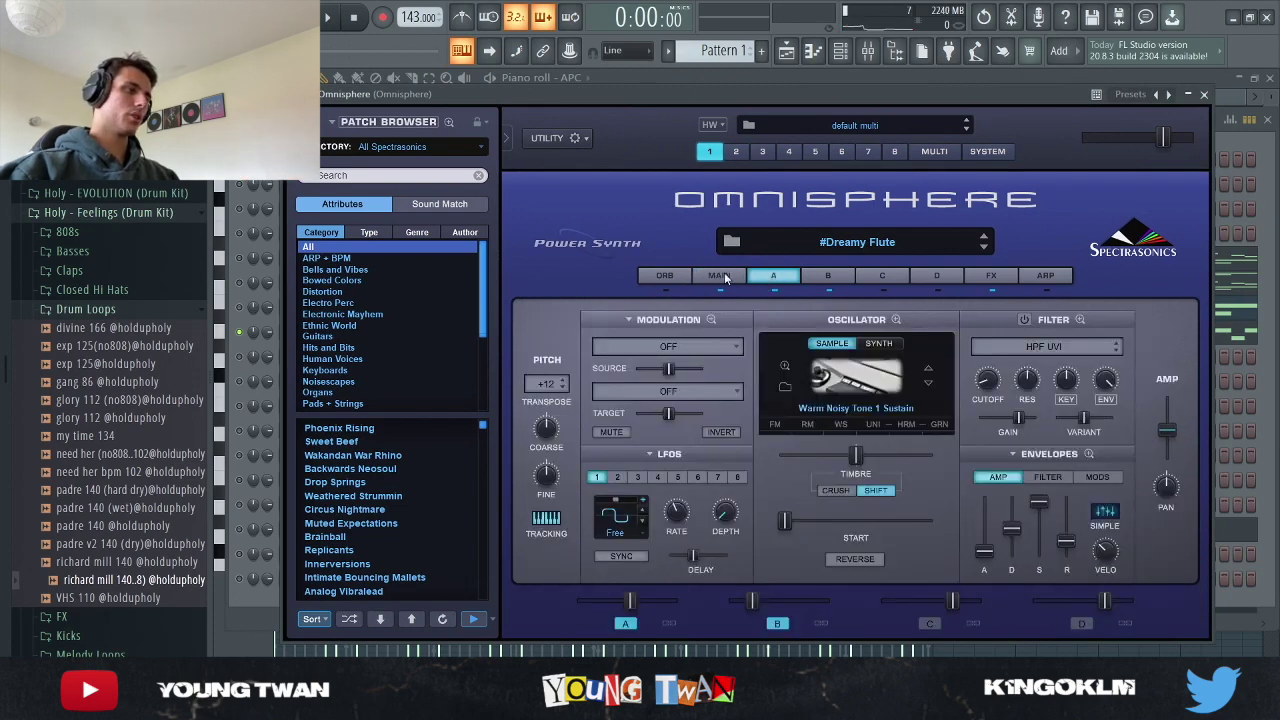
pyautogui.click(720, 276)
pyautogui.click(772, 278)
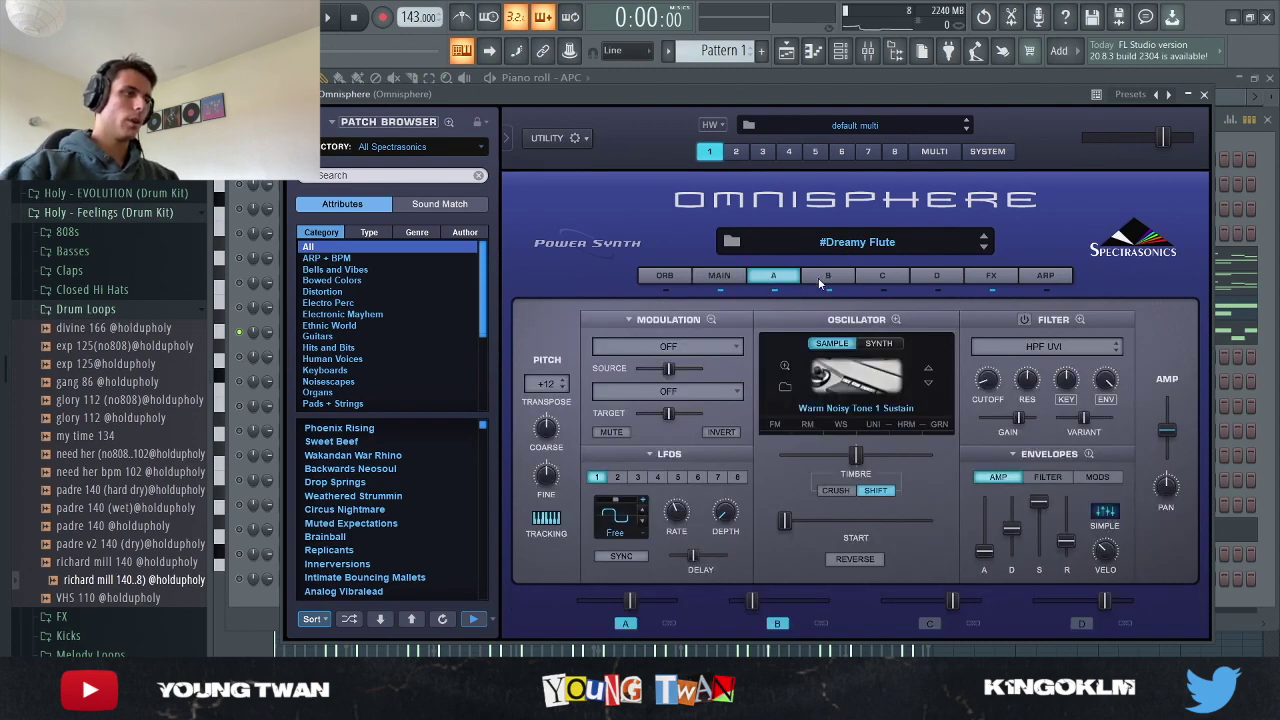
pyautogui.press('F6')
pyautogui.click(458, 338)
# Step: Play the Omnisphere melody, show the mixer on its insert, and stop playback
pyautogui.scroll(-4, 491, 325)
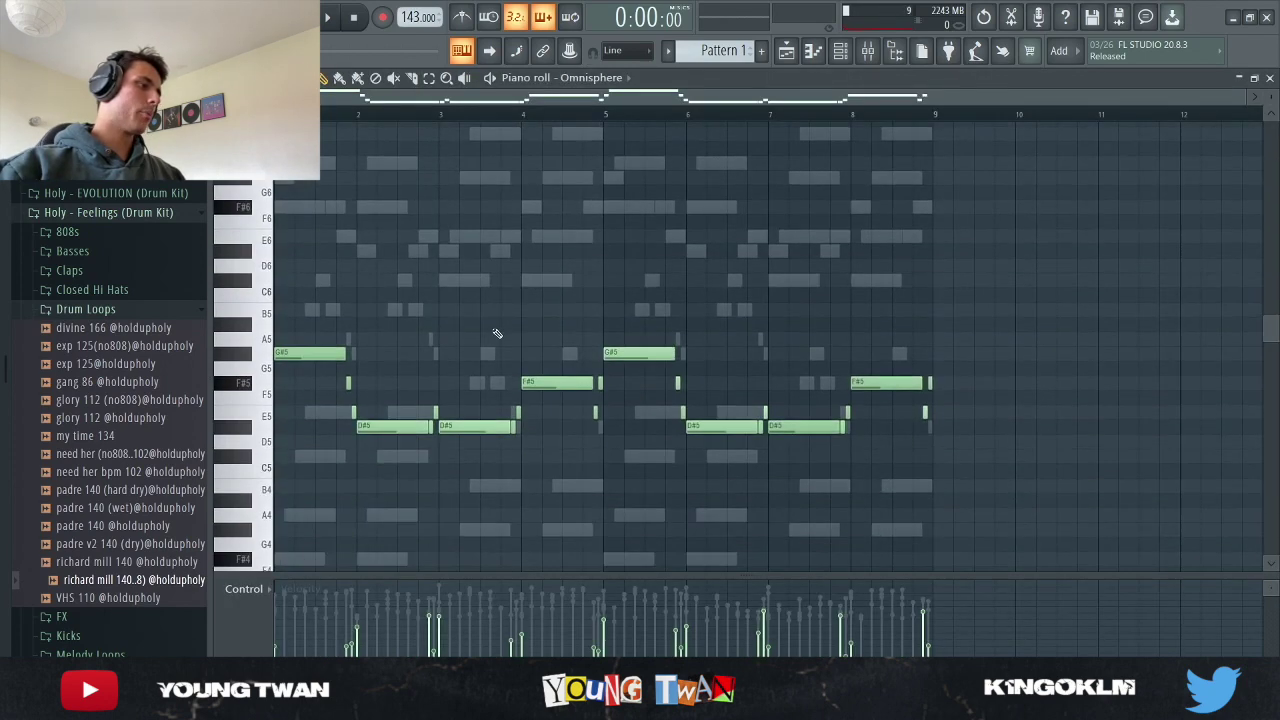
pyautogui.press('space')
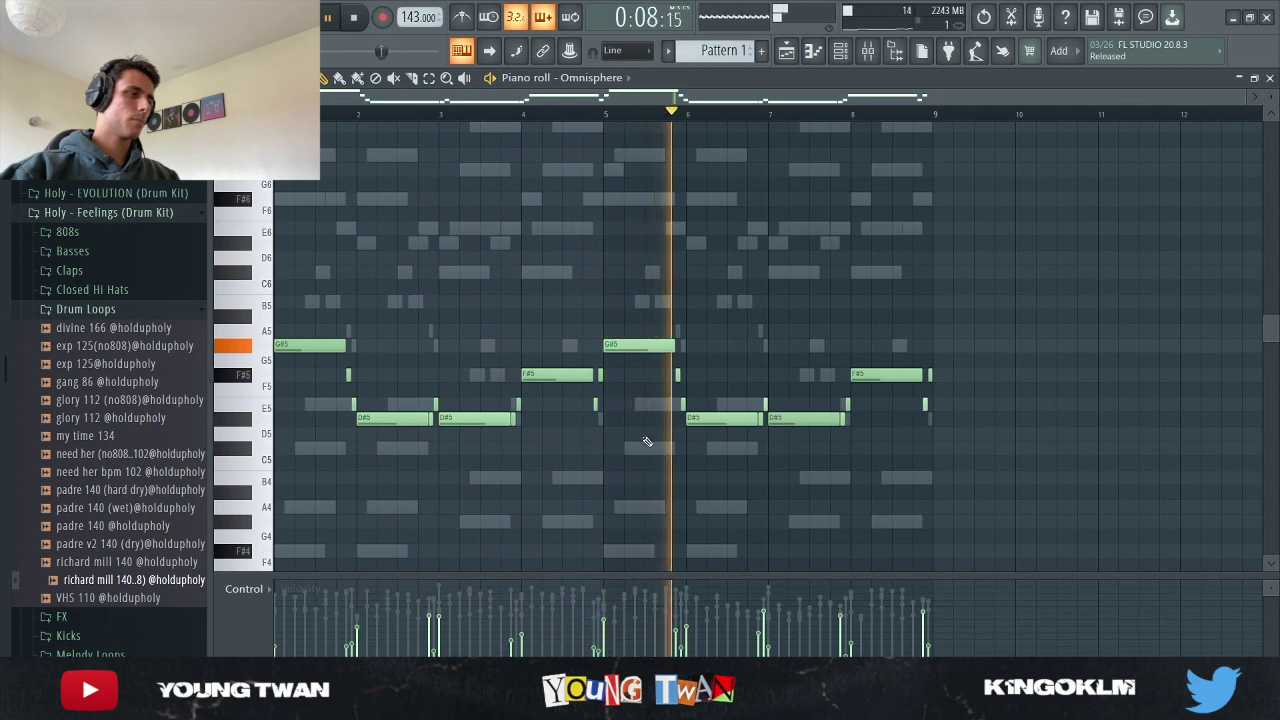
pyautogui.press('F9')
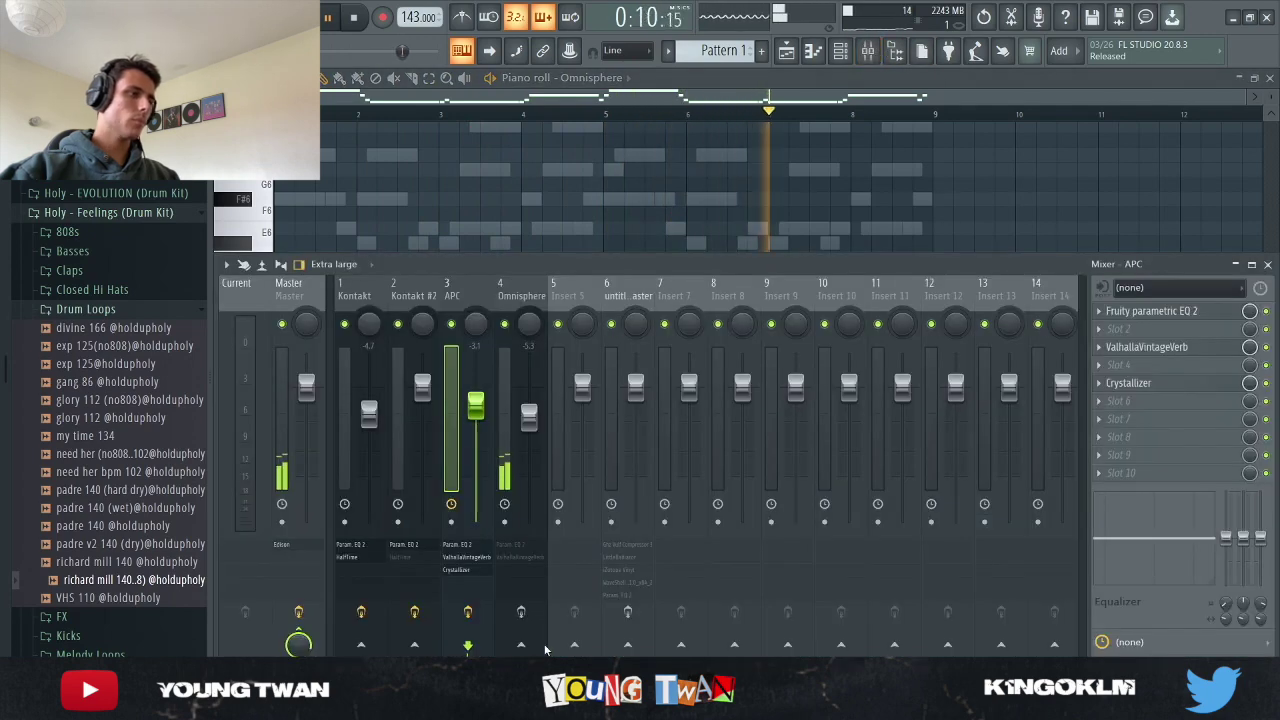
pyautogui.press('space')
# Step: Select mixer insert 4 (Omnisphere) and inspect its parametric EQ and ValhallaVintageVerb
pyautogui.click(528, 287)
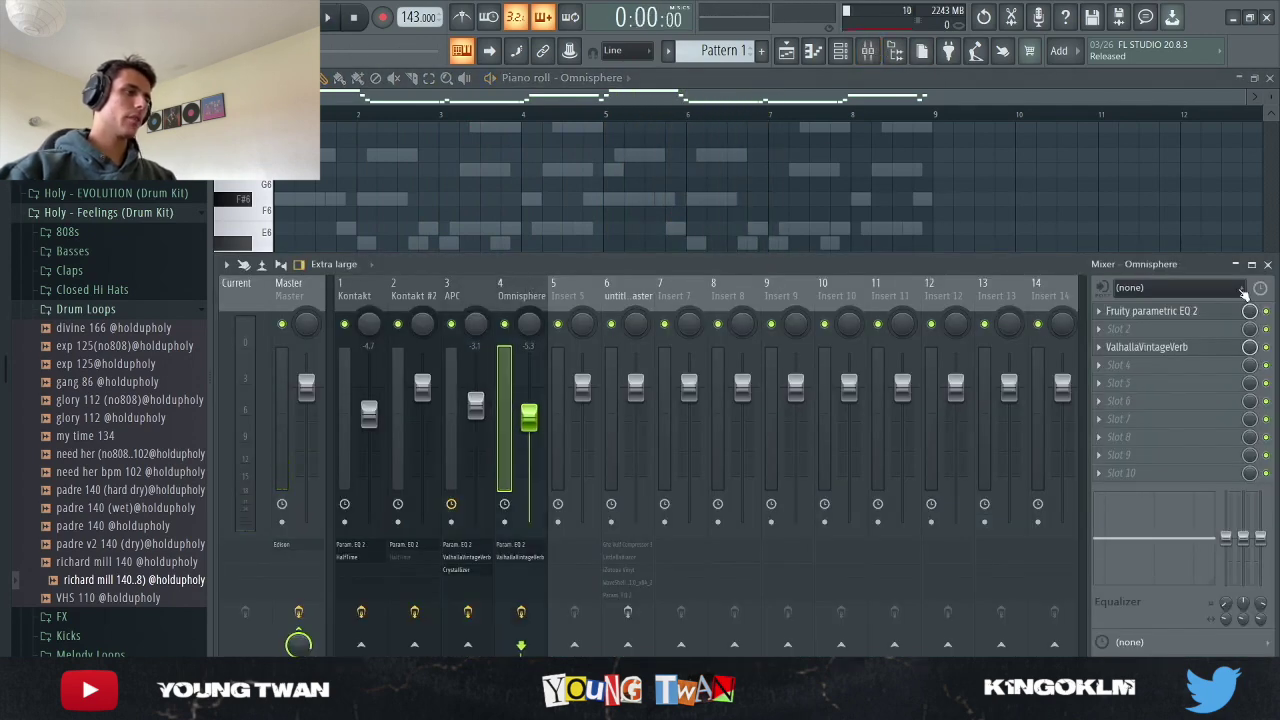
pyautogui.click(1150, 311)
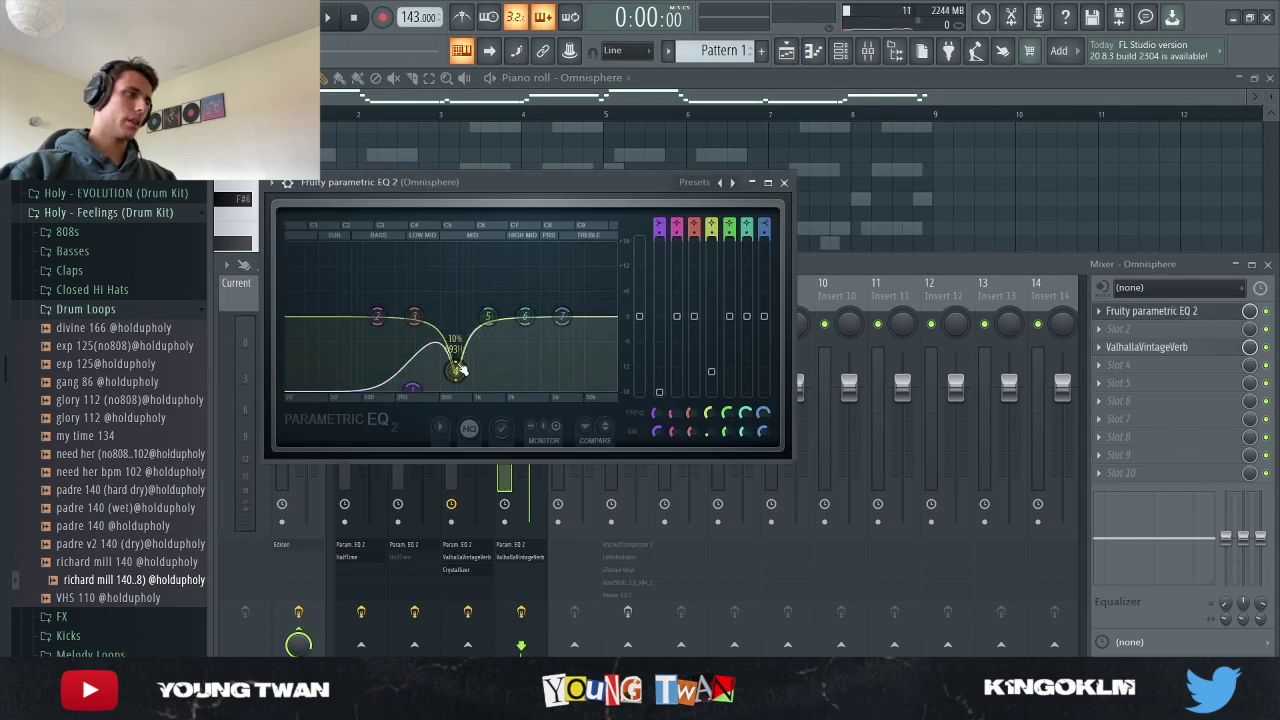
pyautogui.click(1199, 351)
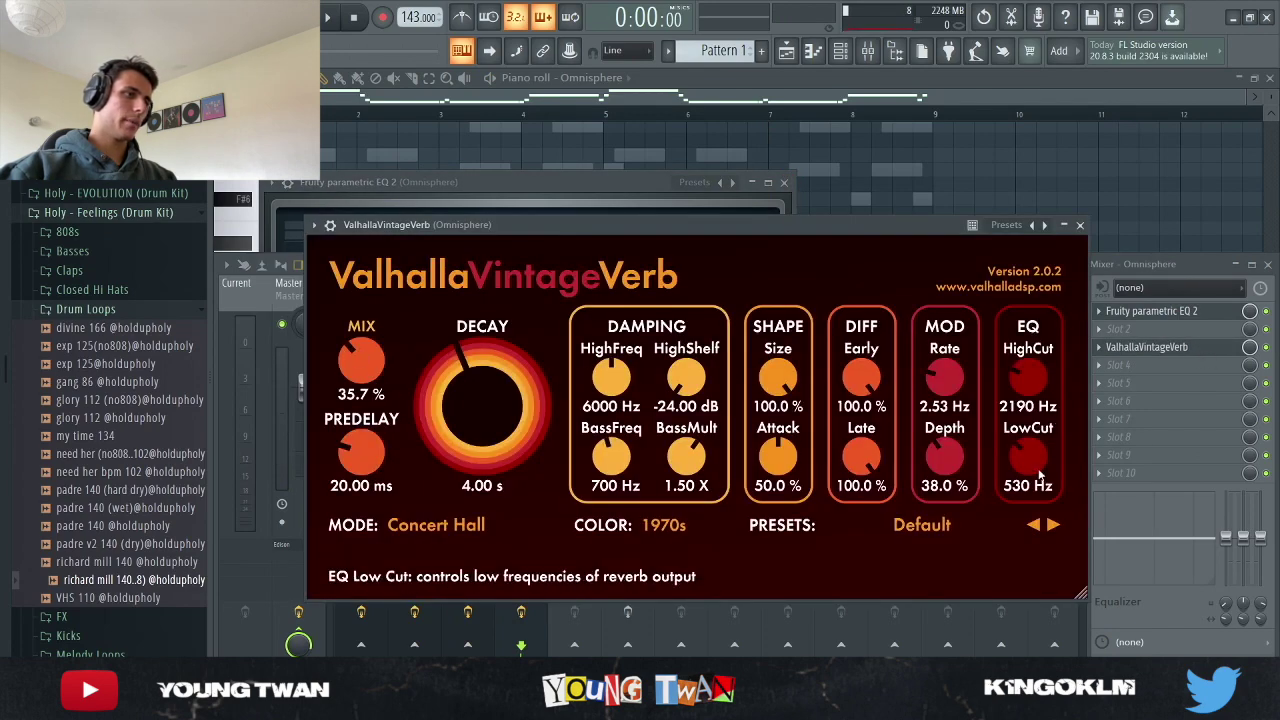
pyautogui.click(1080, 225)
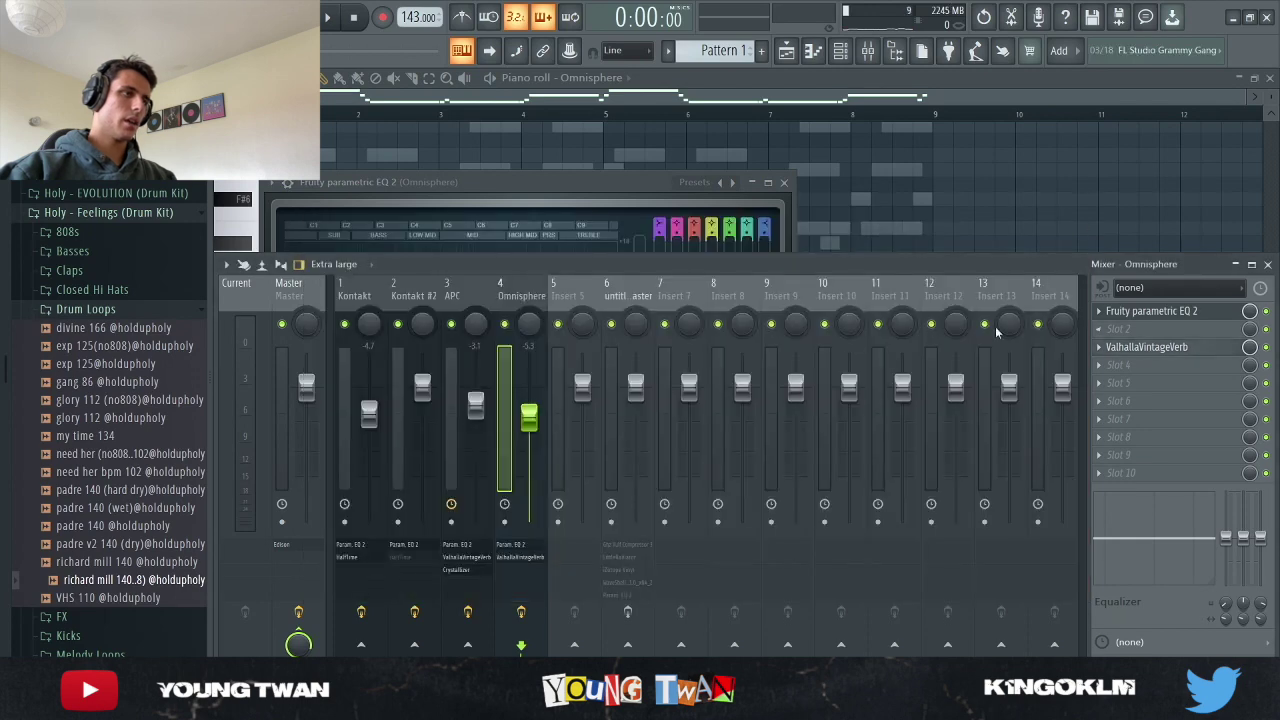
pyautogui.click(1215, 311)
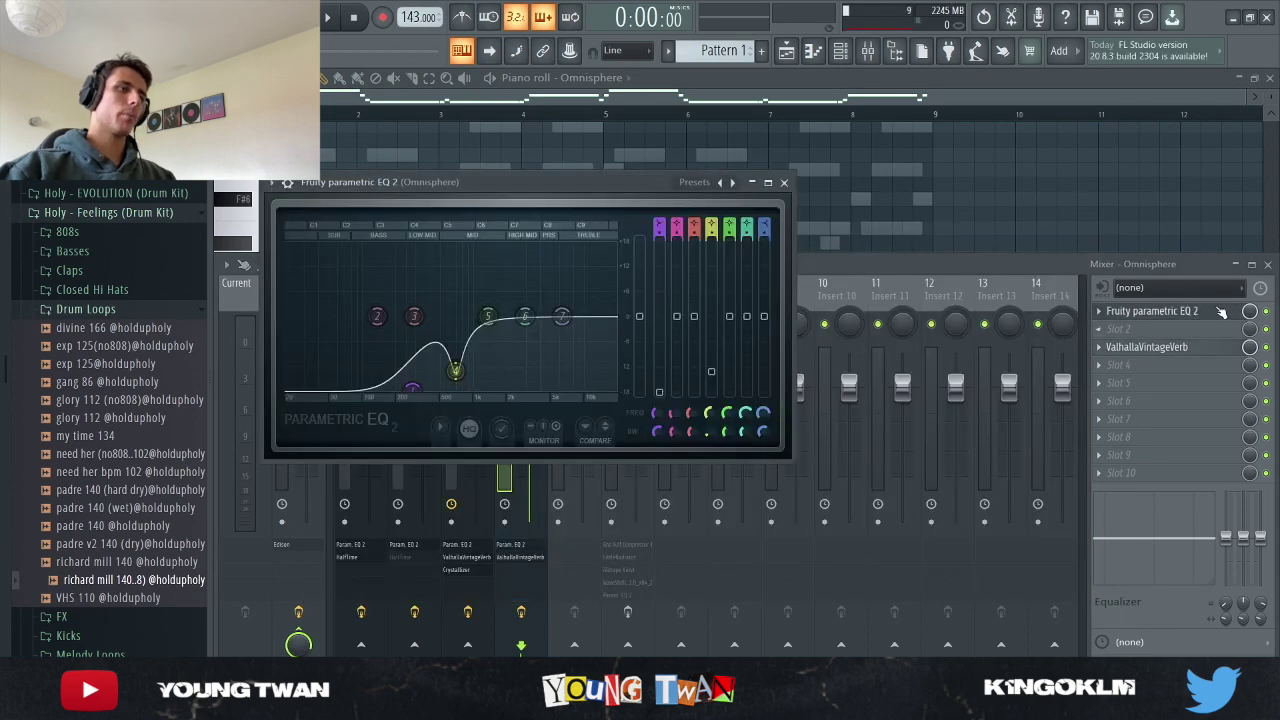
pyautogui.click(1203, 314)
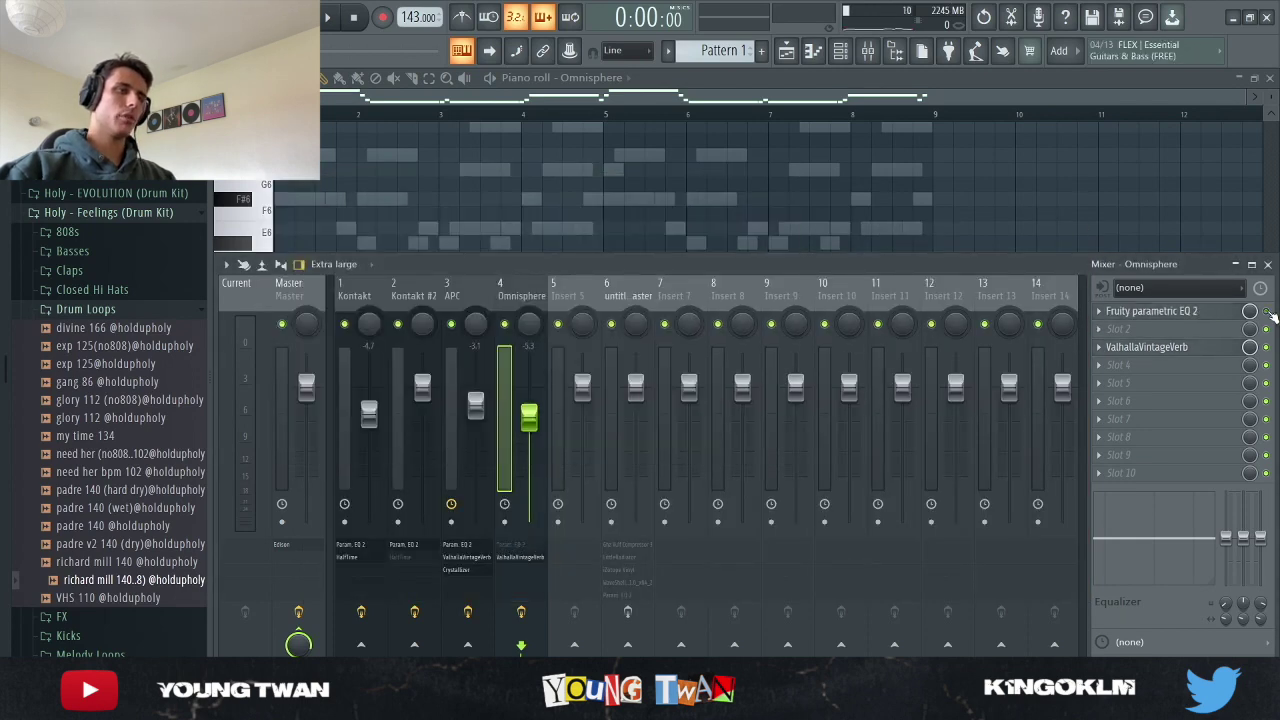
# Step: Play the Omnisphere melody while viewing its Fruity parametric EQ 2 curve
pyautogui.press('space')
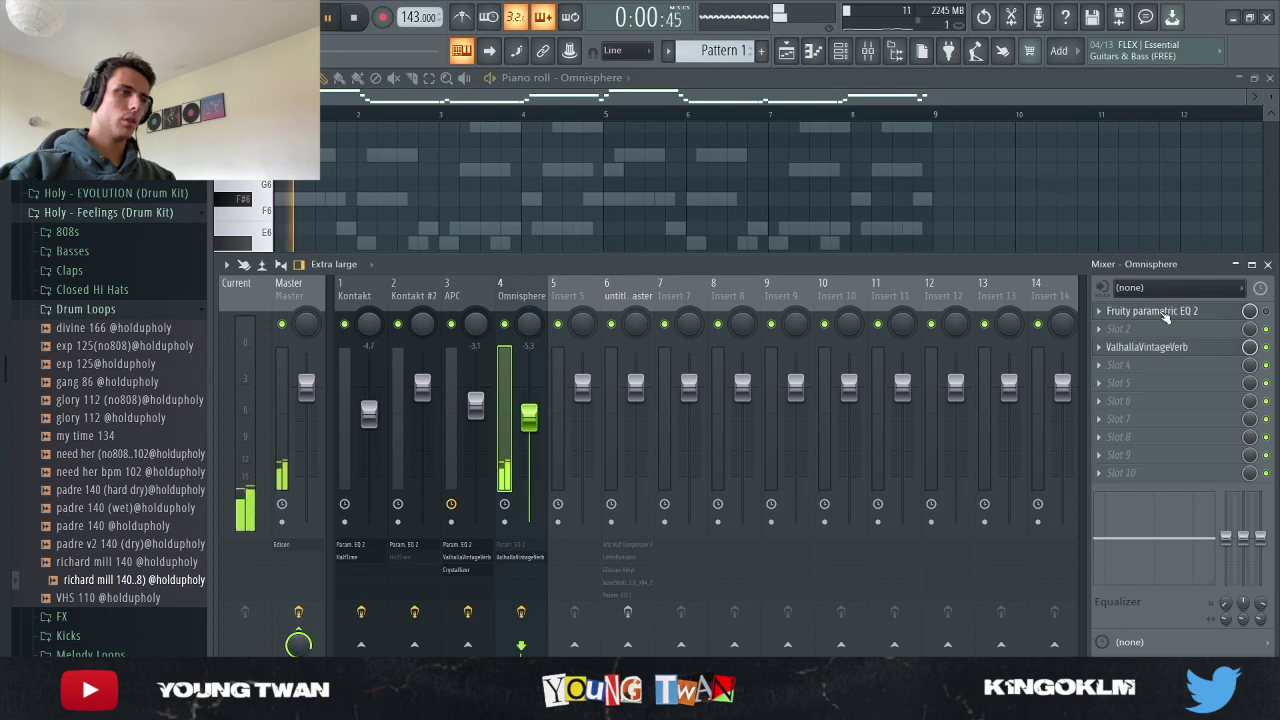
pyautogui.click(1200, 311)
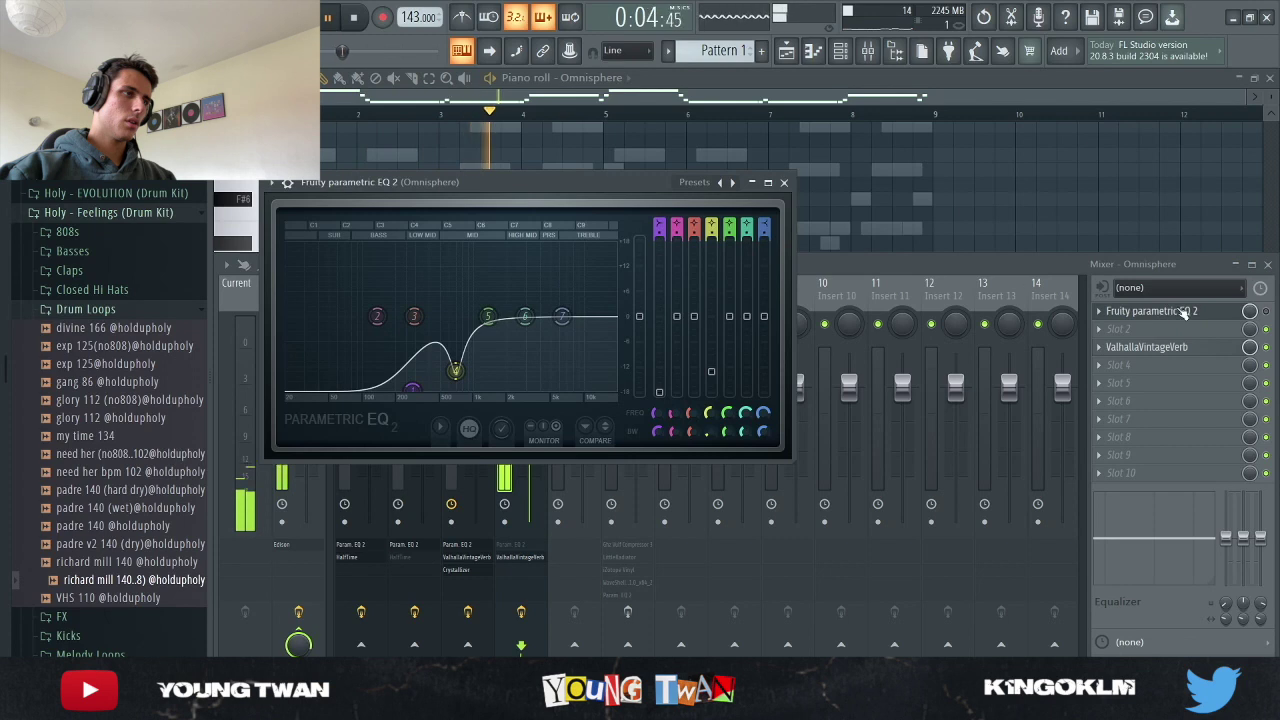
pyautogui.press('space')
pyautogui.click(1263, 313)
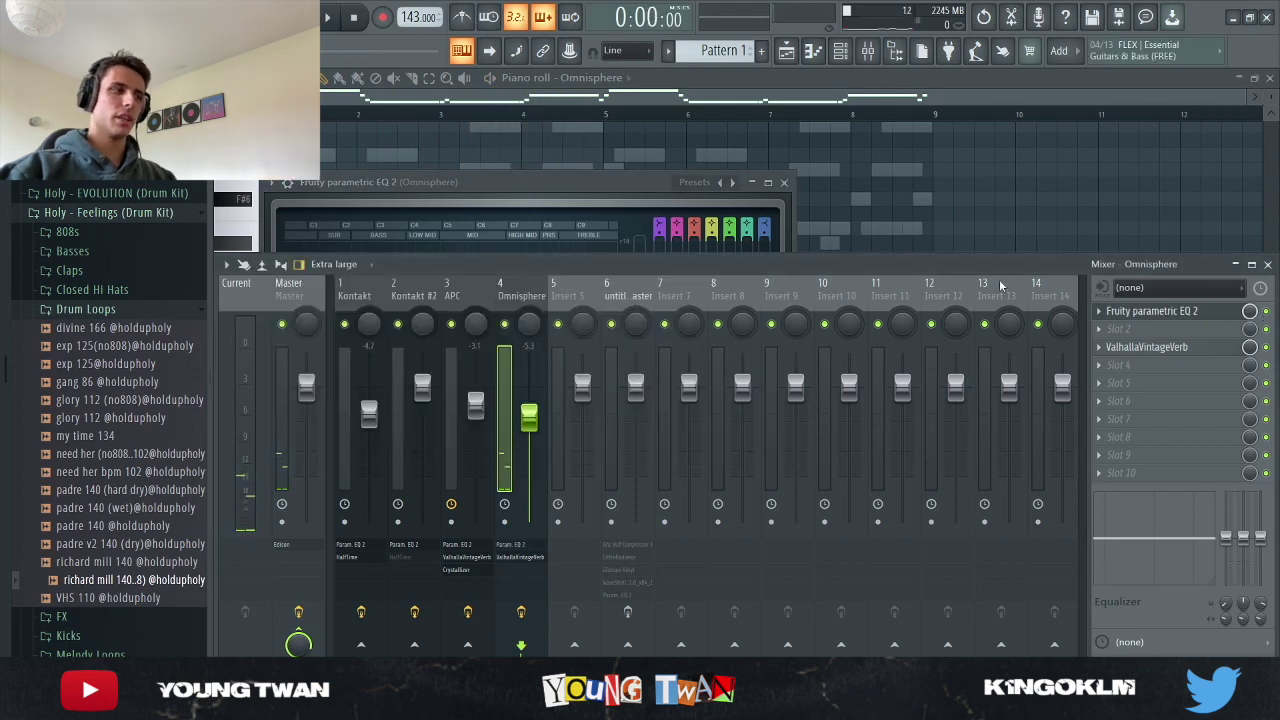
pyautogui.click(1263, 313)
pyautogui.press('space')
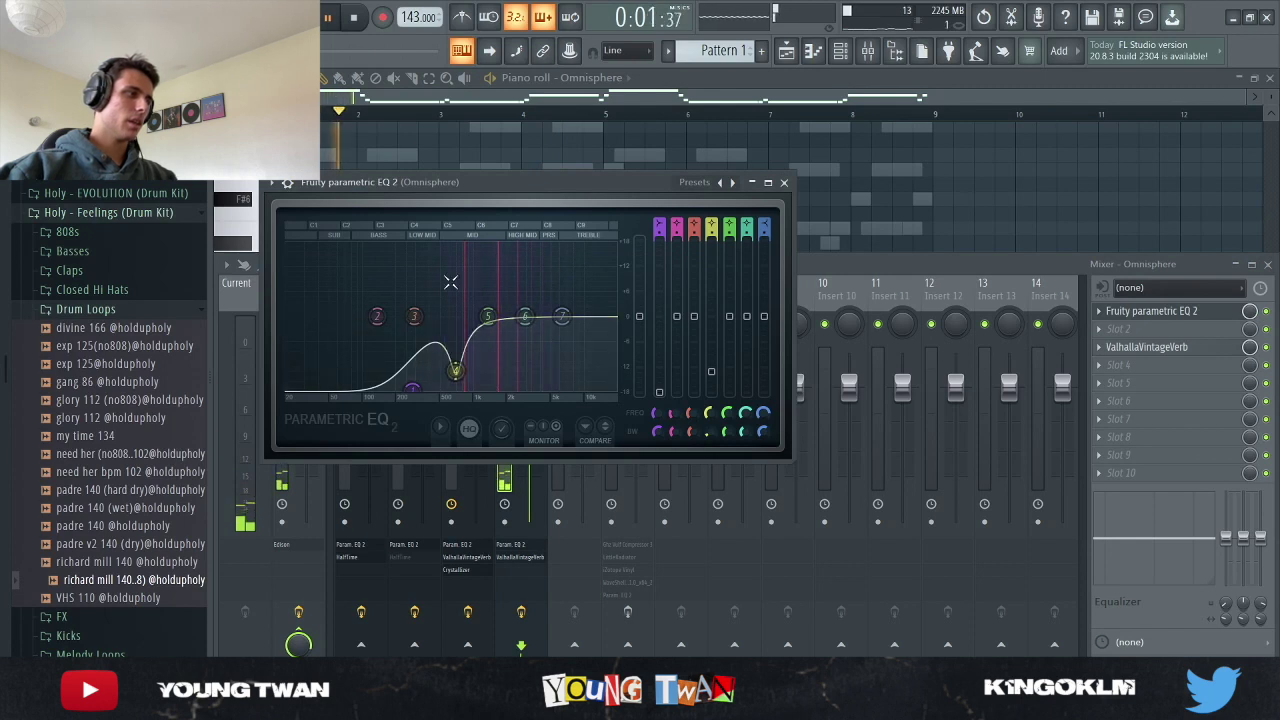
pyautogui.press('space')
pyautogui.press('space')
# Step: Boost EQ band 4 into a tall peak, then undo it to restore the low-cut curve
pyautogui.moveTo(705, 372); pyautogui.dragTo(684, 263)
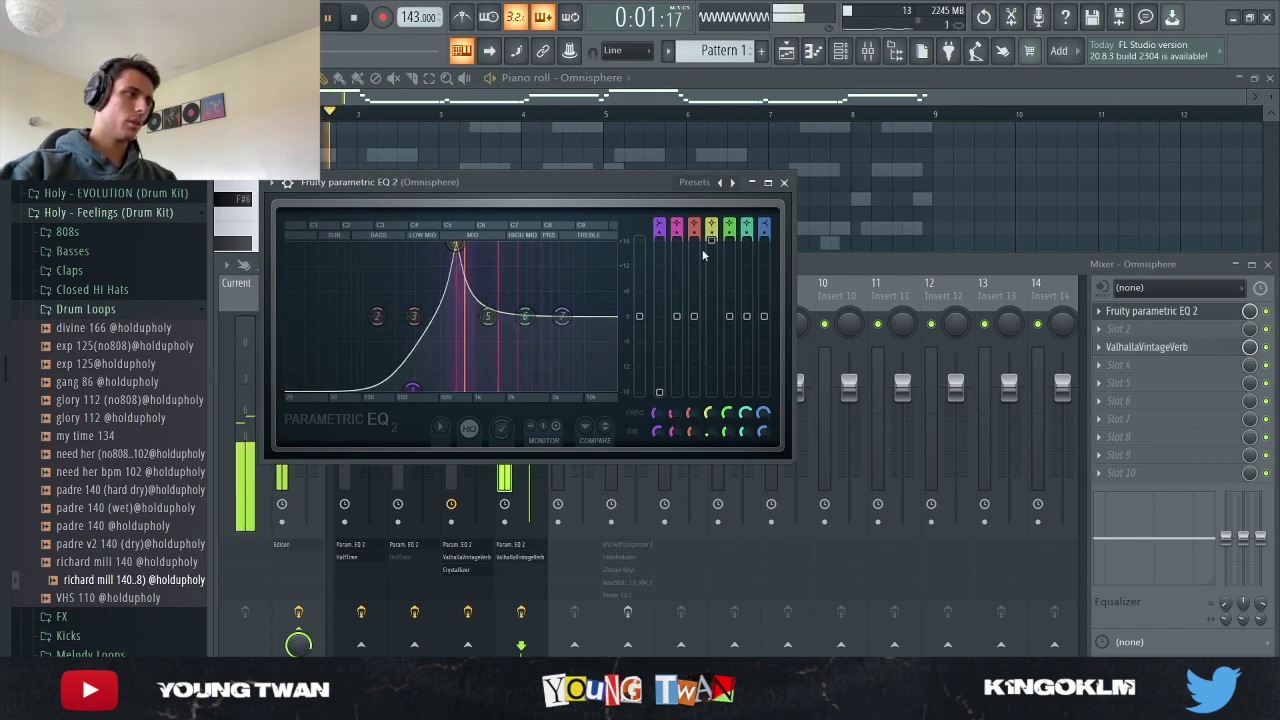
pyautogui.press('space')
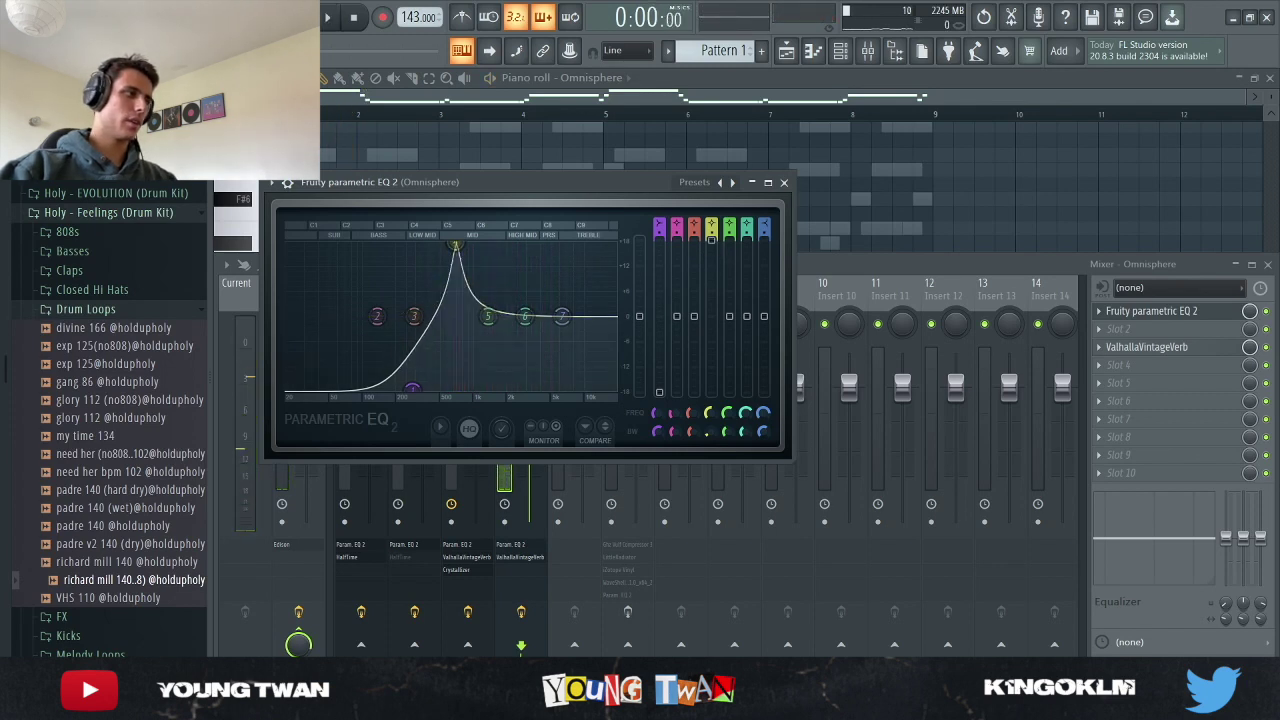
pyautogui.hotkey('ctrl', 'z')
pyautogui.click(784, 182)
pyautogui.click(1165, 311)
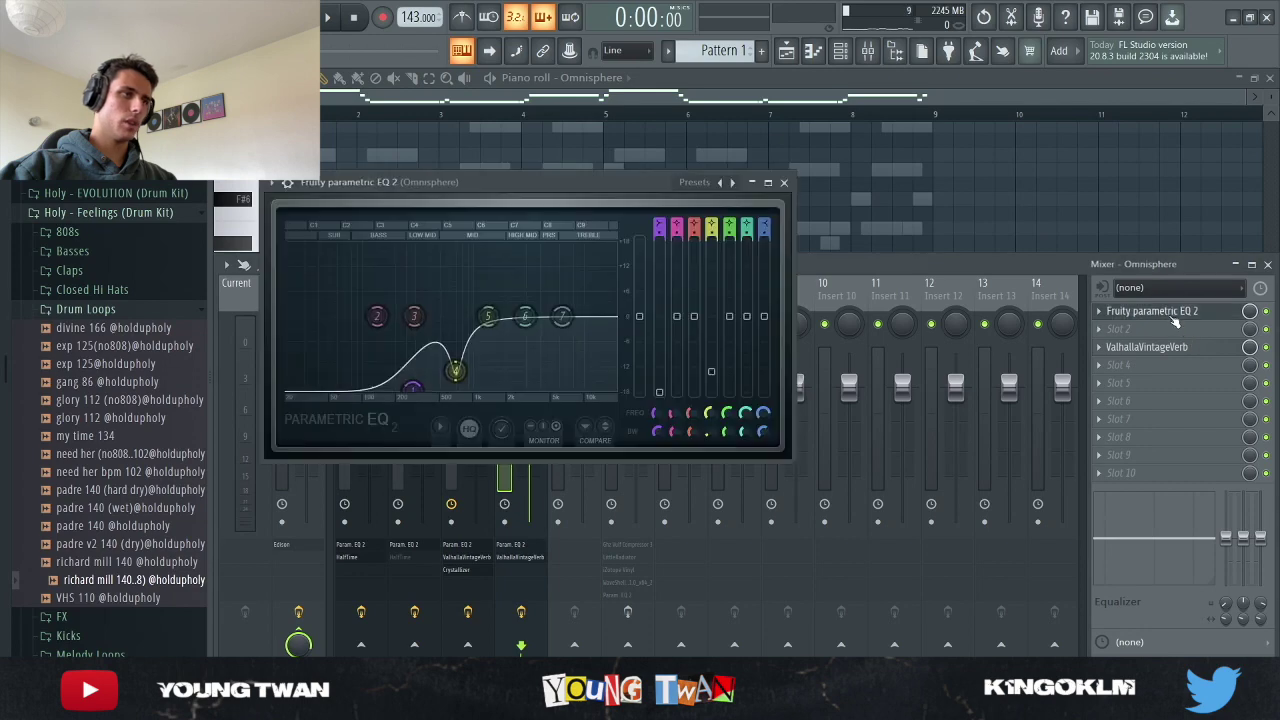
# Step: Return to the Omnisphere piano roll and briefly play the melody
pyautogui.click(784, 182)
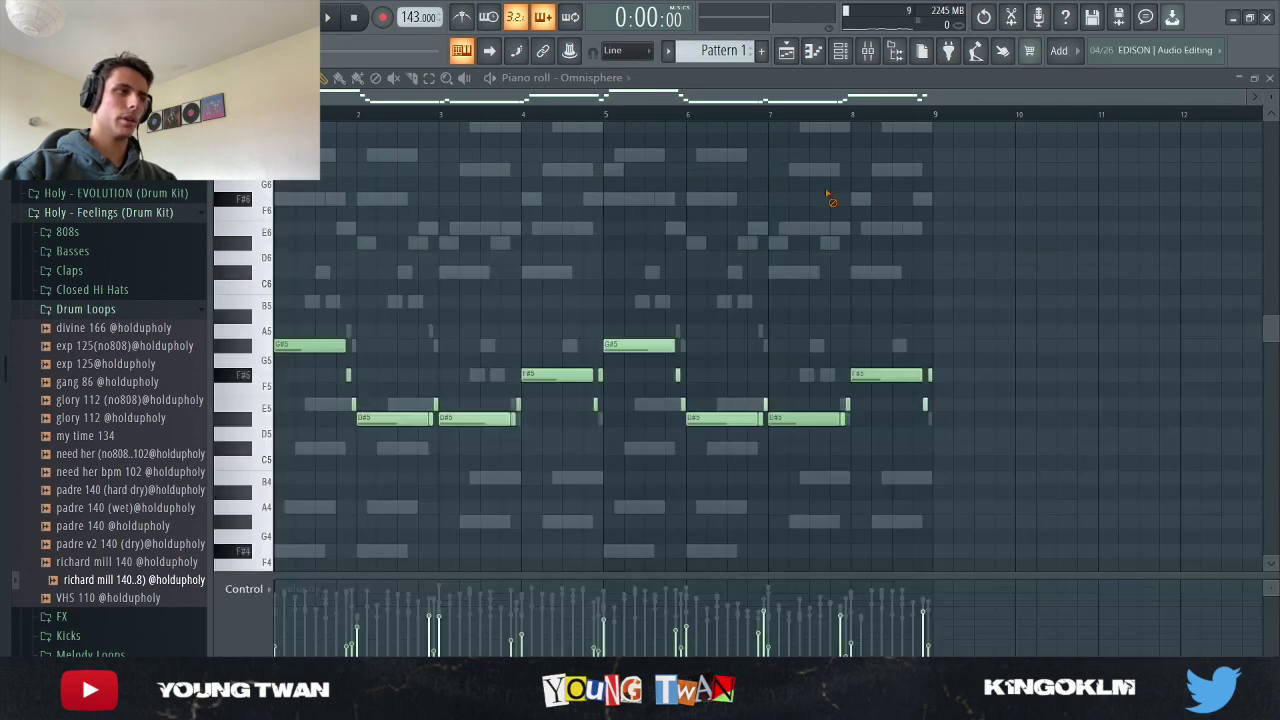
pyautogui.press('space')
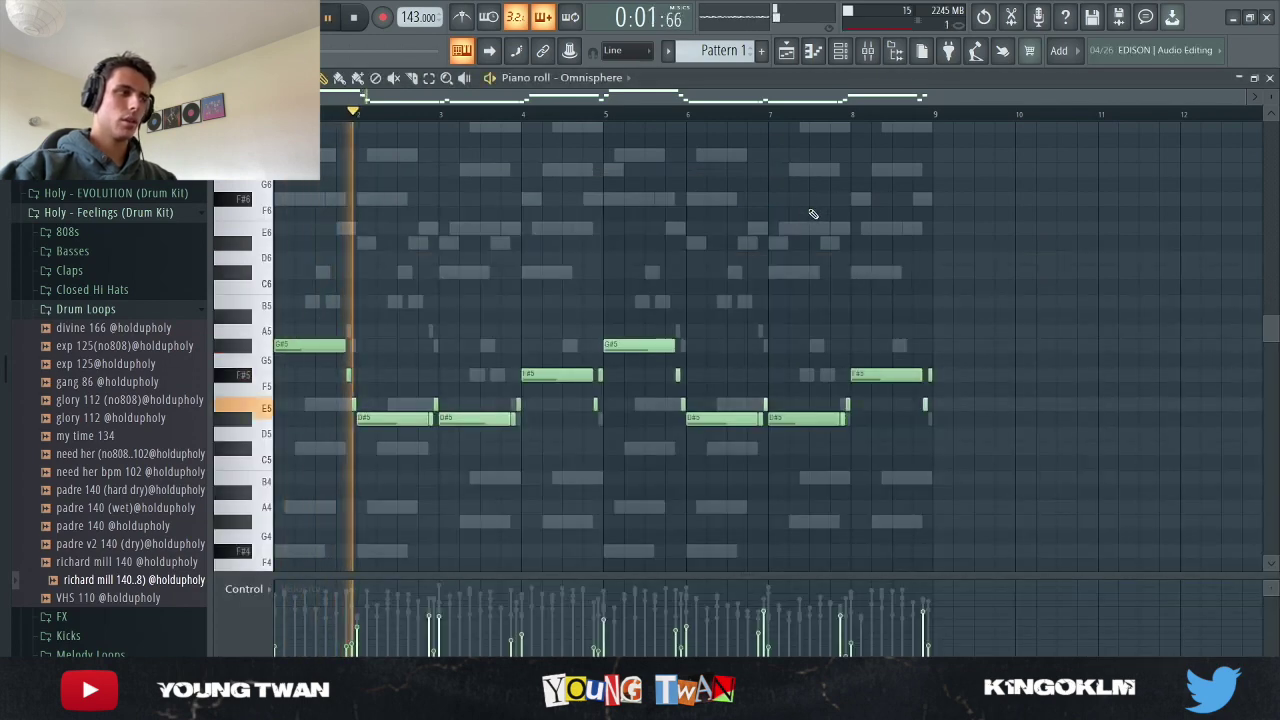
pyautogui.press('space')
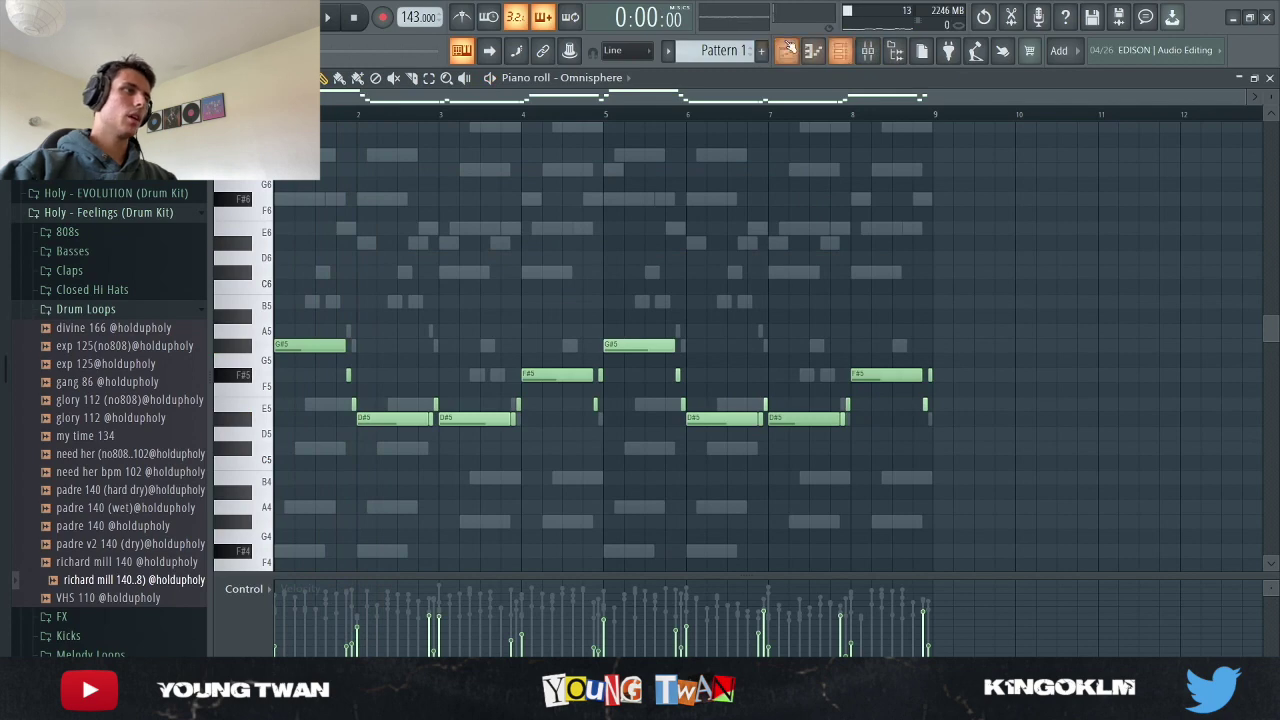
# Step: Re-enable Tracks 1–4 in the playlist, then show the channel rack and start playback
pyautogui.click(786, 52)
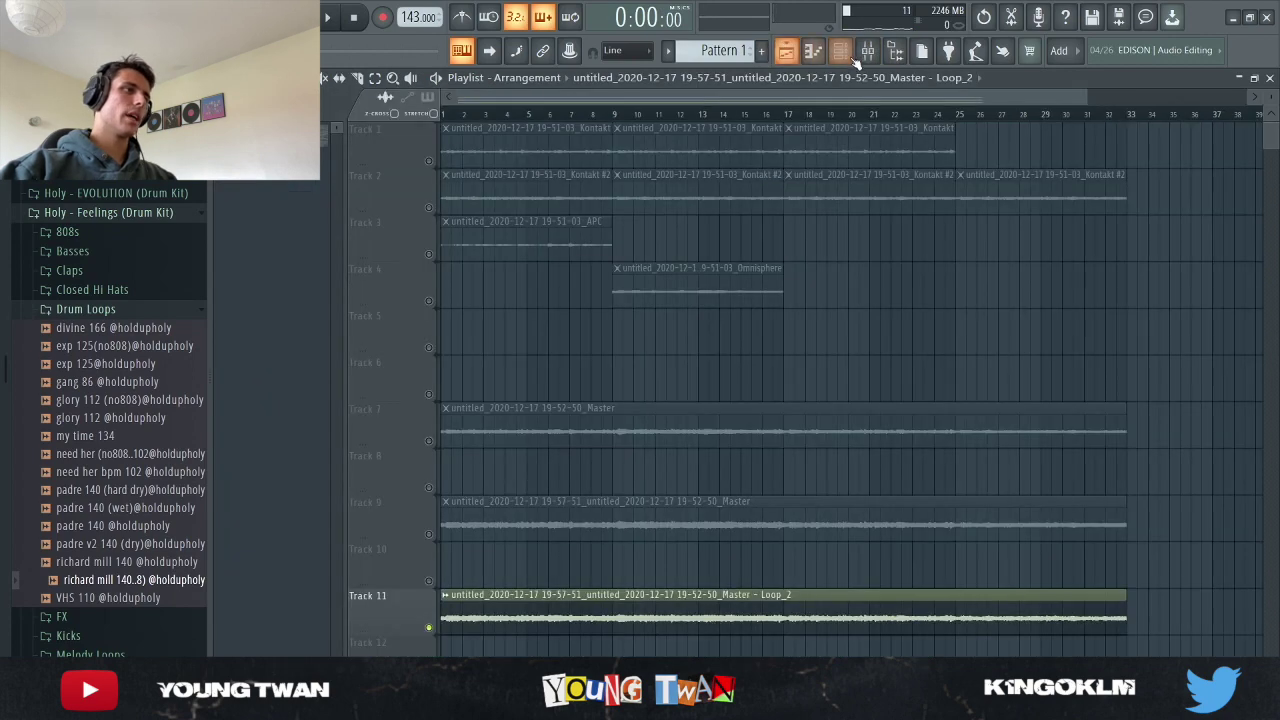
pyautogui.keyDown('ctrl'); pyautogui.click(429, 160); pyautogui.keyUp('ctrl')
pyautogui.click(429, 207)
pyautogui.click(429, 253)
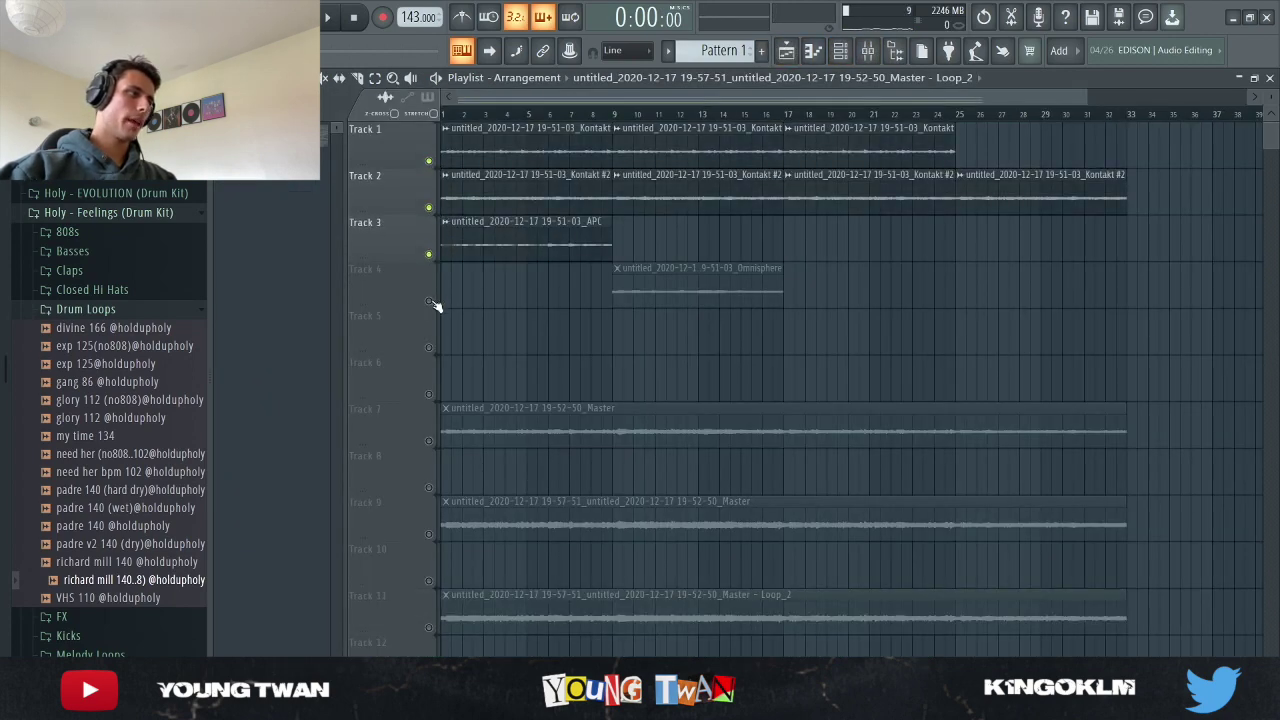
pyautogui.click(429, 300)
pyautogui.scroll(-1, 583, 181)
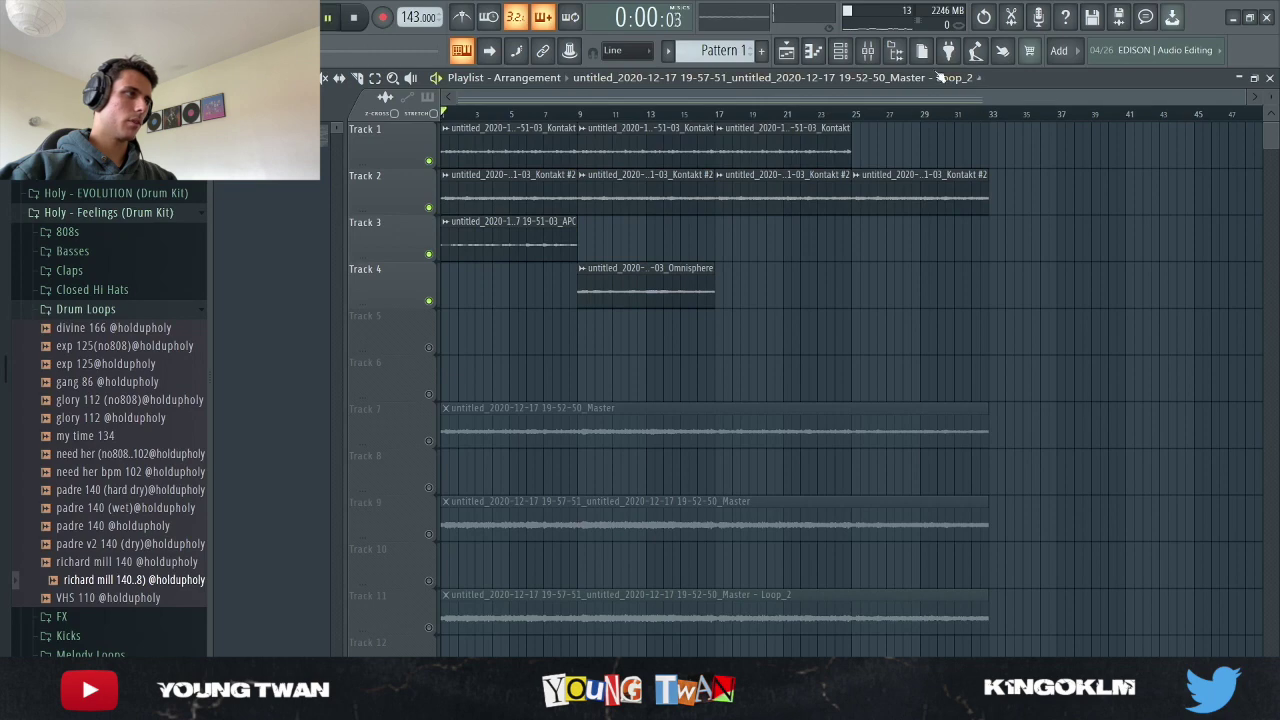
pyautogui.click(868, 50)
pyautogui.click(840, 50)
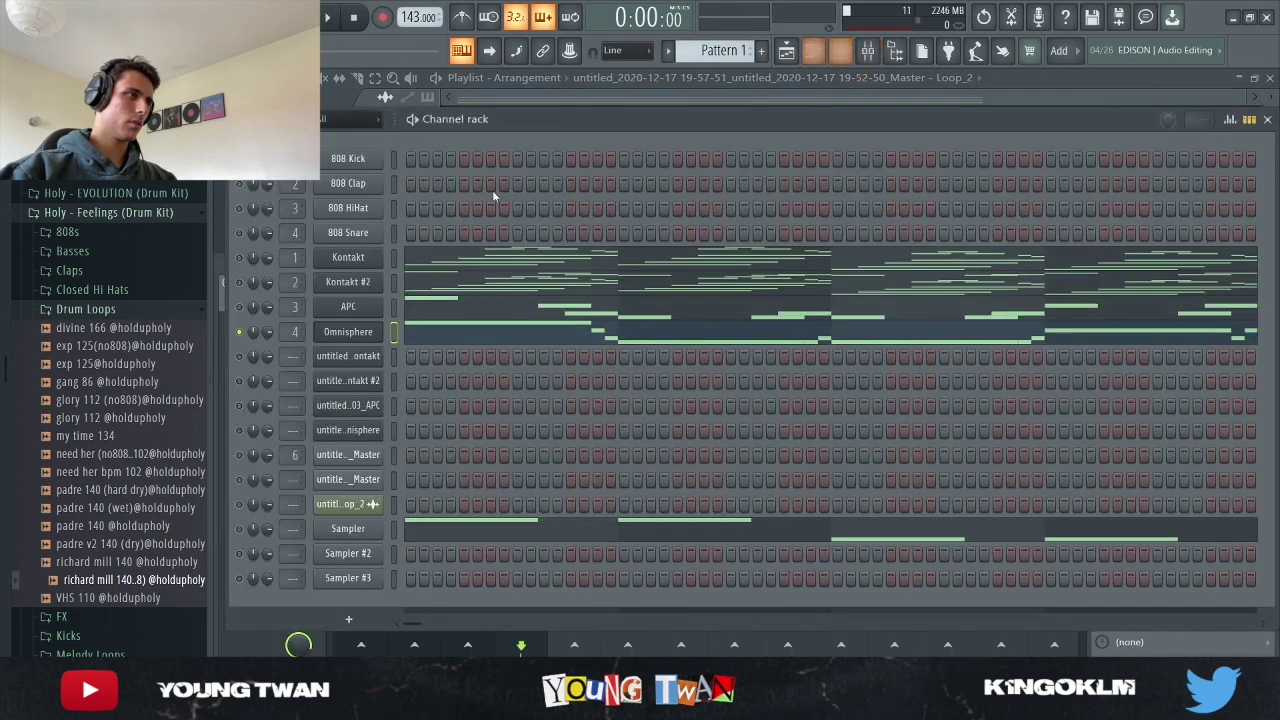
pyautogui.press('space')
# Step: Stop playback and view the APC clip's audio in the Edison waveform editor
pyautogui.press('F5')
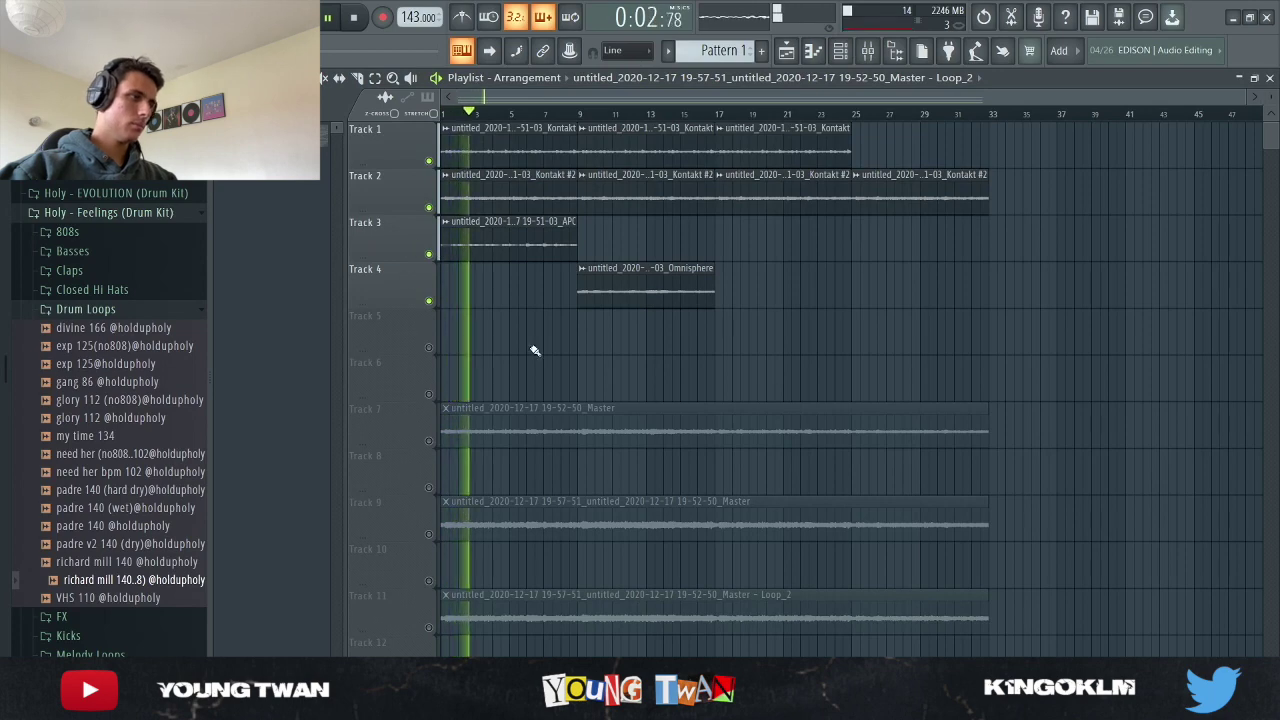
pyautogui.press('space')
pyautogui.click(840, 50)
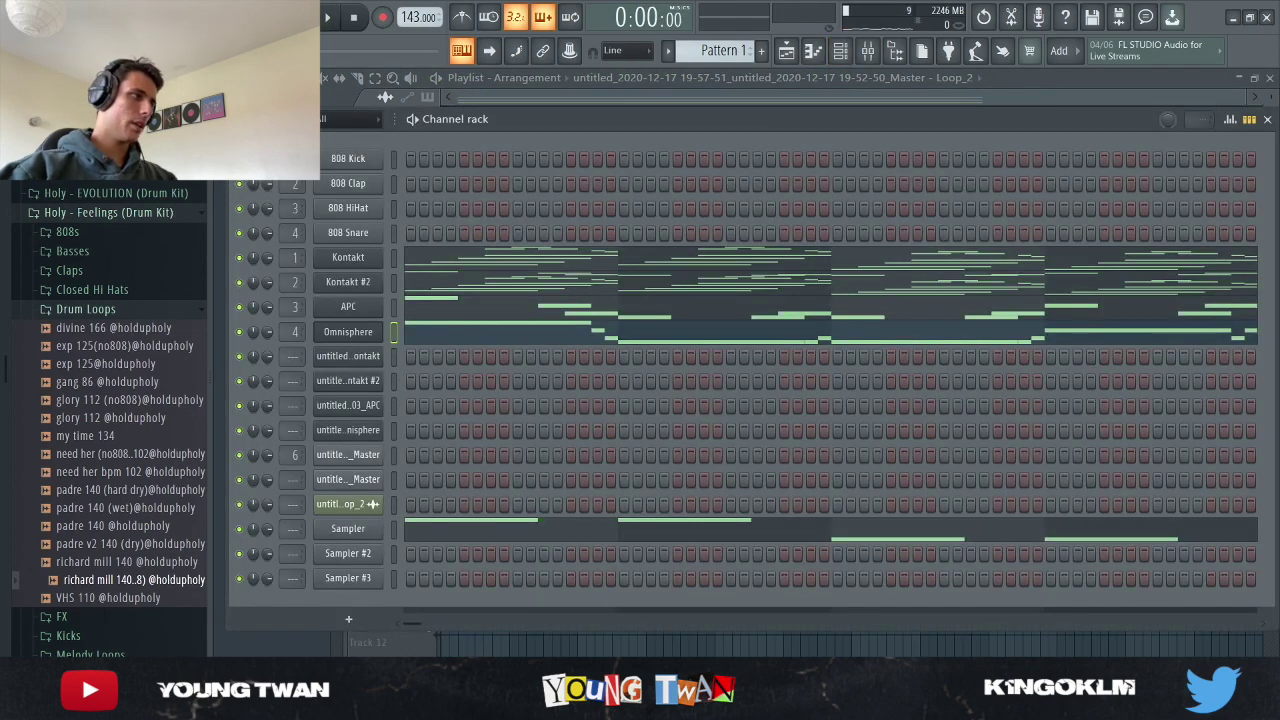
pyautogui.press('F6')
pyautogui.click(546, 224)
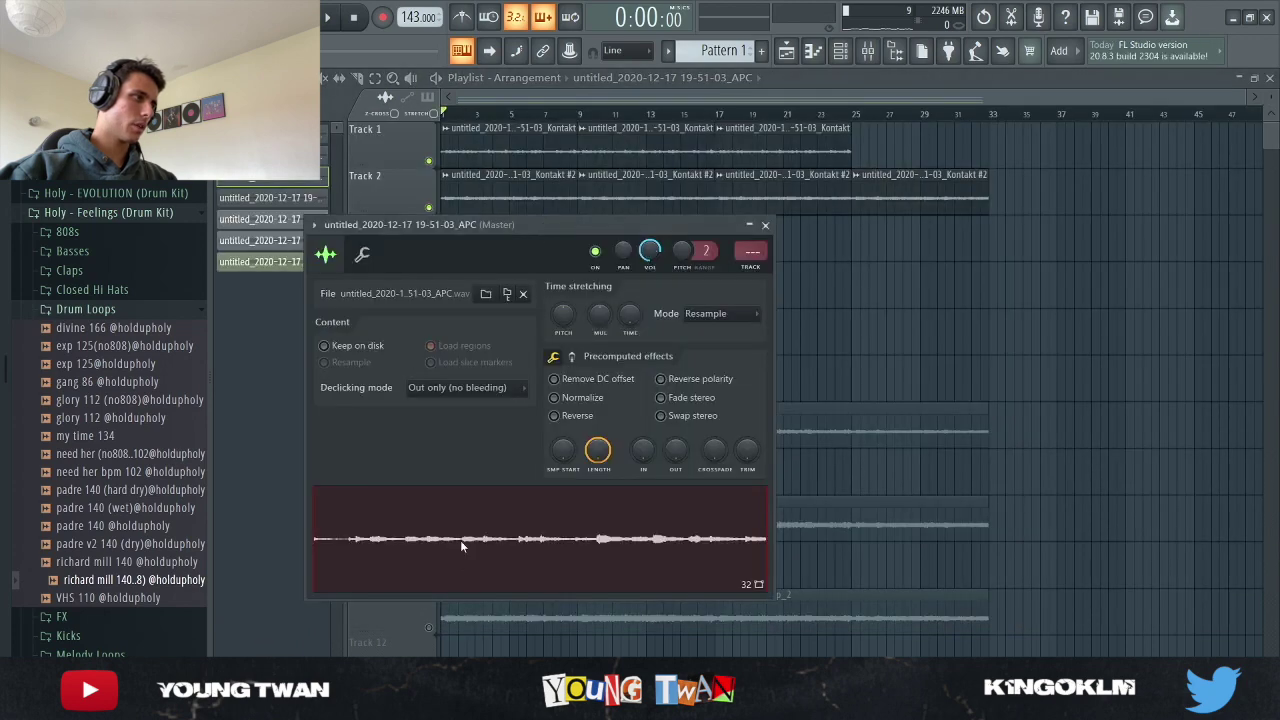
pyautogui.doubleClick(557, 504)
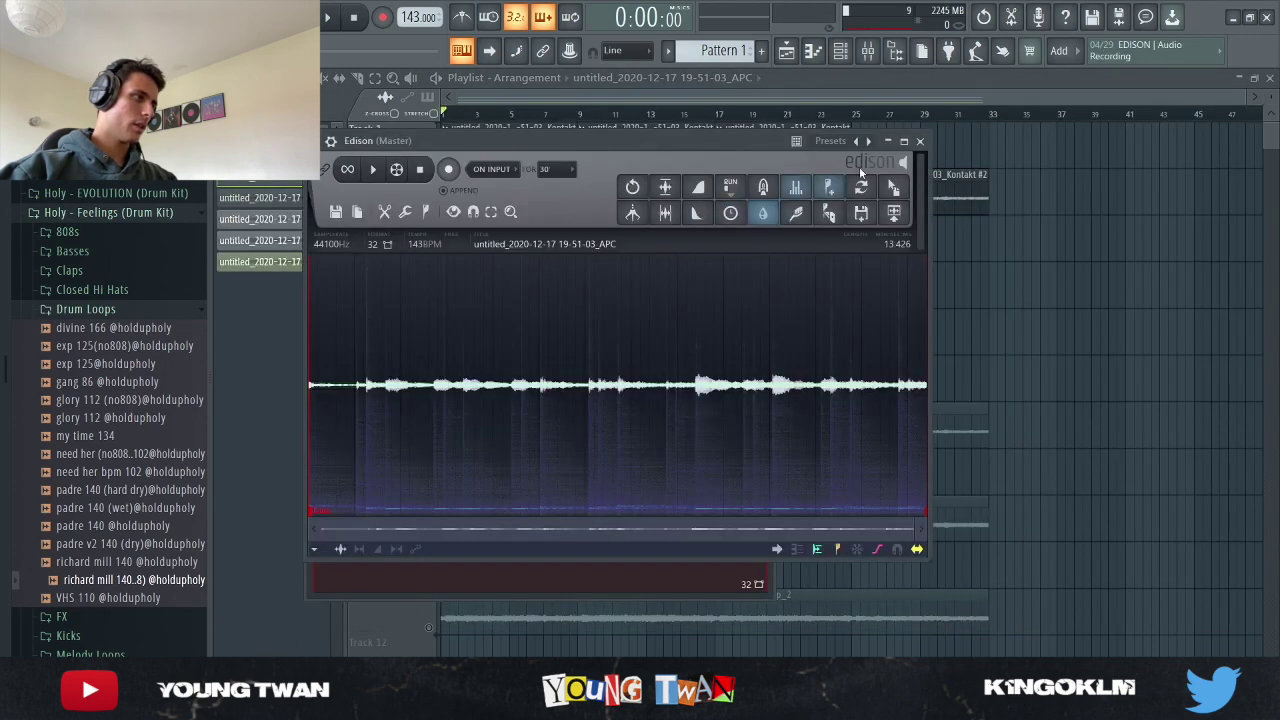
pyautogui.click(1094, 180)
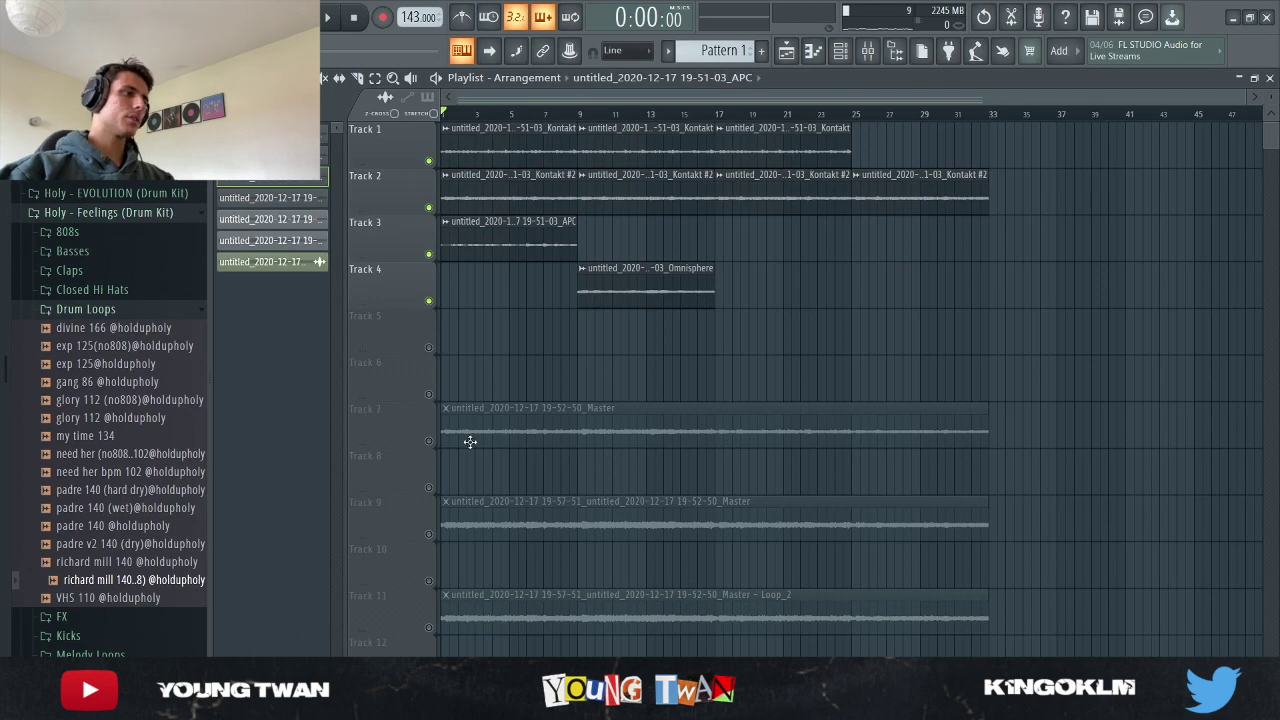
# Step: Solo Track 7, play its Master clip, and open that clip's channel settings
pyautogui.rightClick(428, 441)
pyautogui.doubleClick(548, 430)
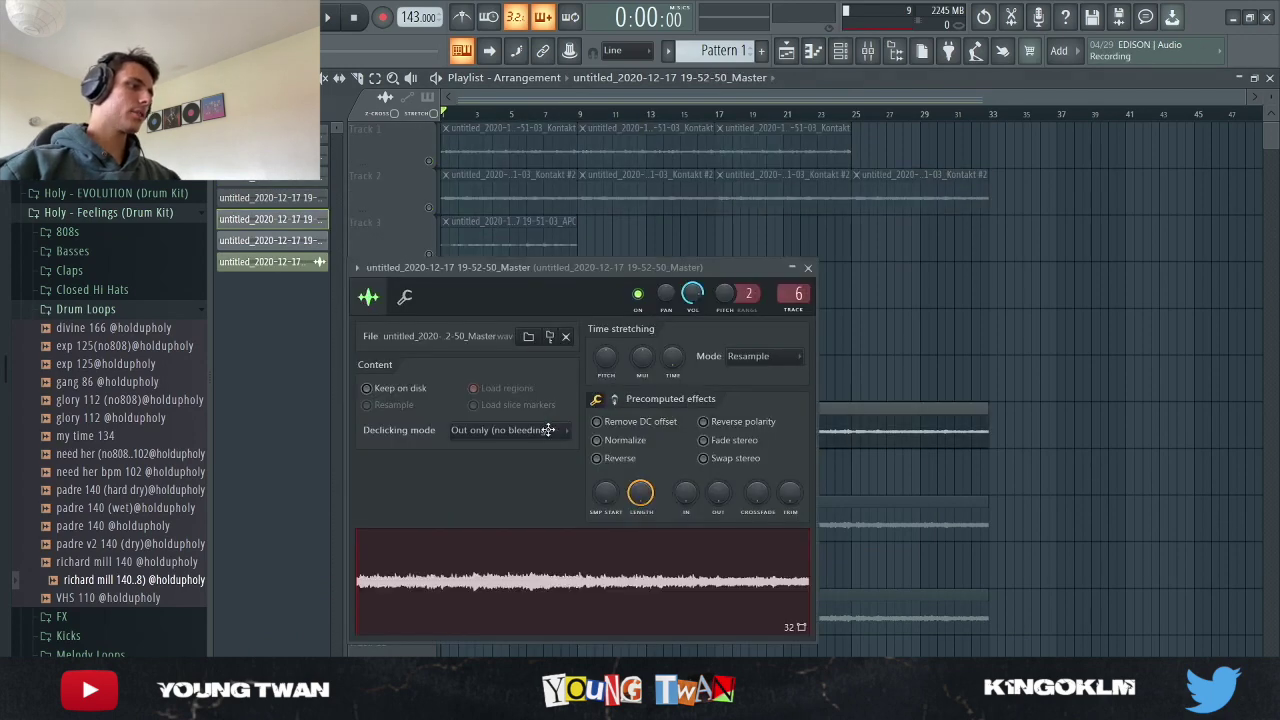
pyautogui.click(812, 268)
pyautogui.press('space')
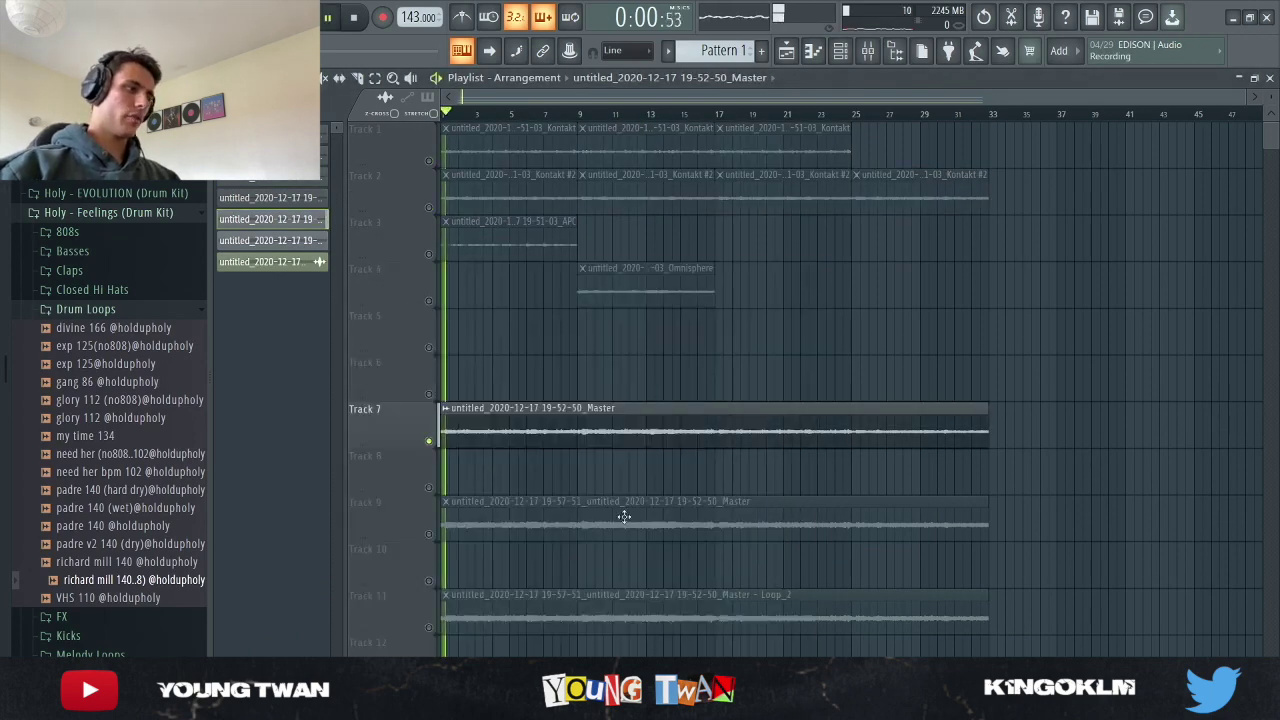
pyautogui.press('space')
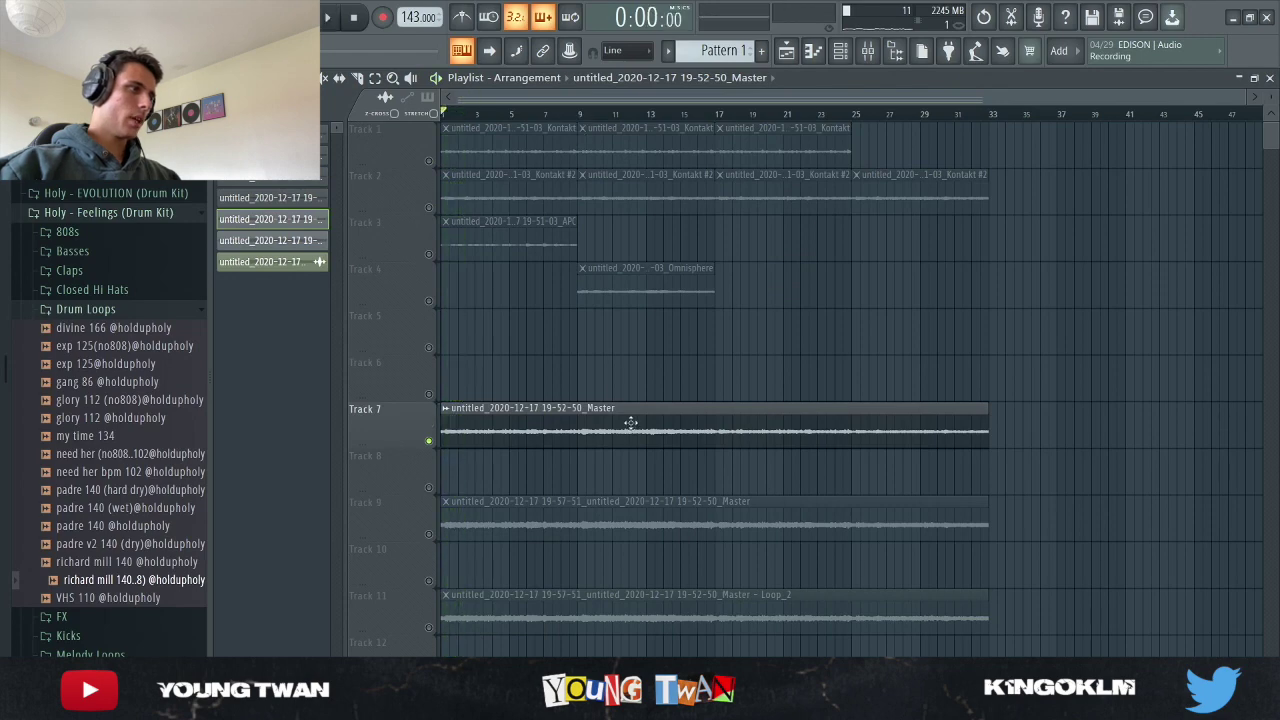
pyautogui.doubleClick(789, 428)
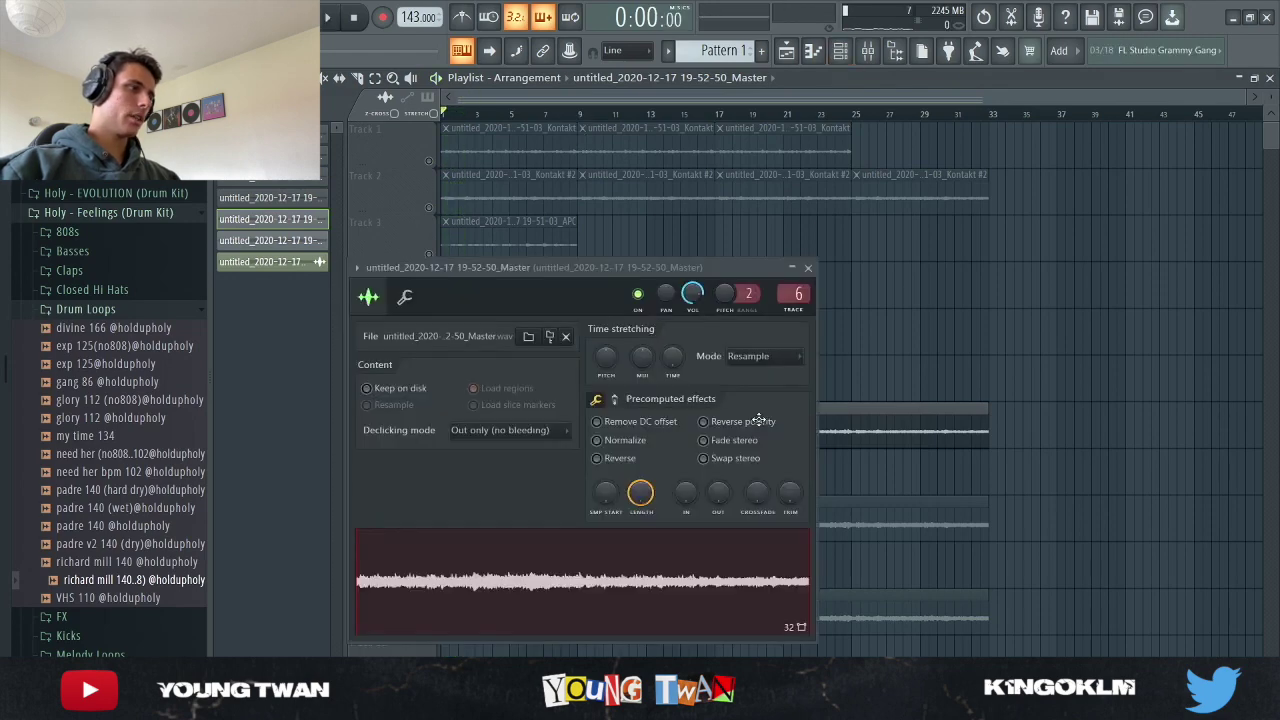
pyautogui.click(812, 272)
pyautogui.click(867, 50)
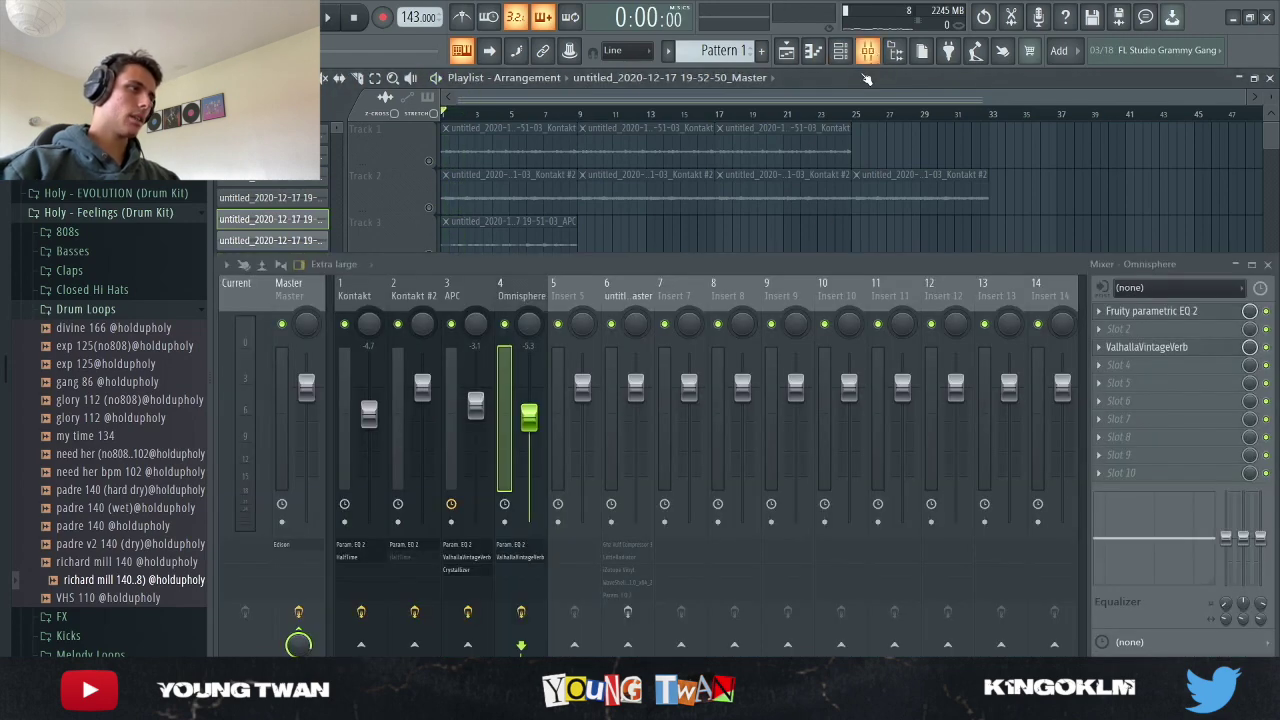
pyautogui.click(632, 292)
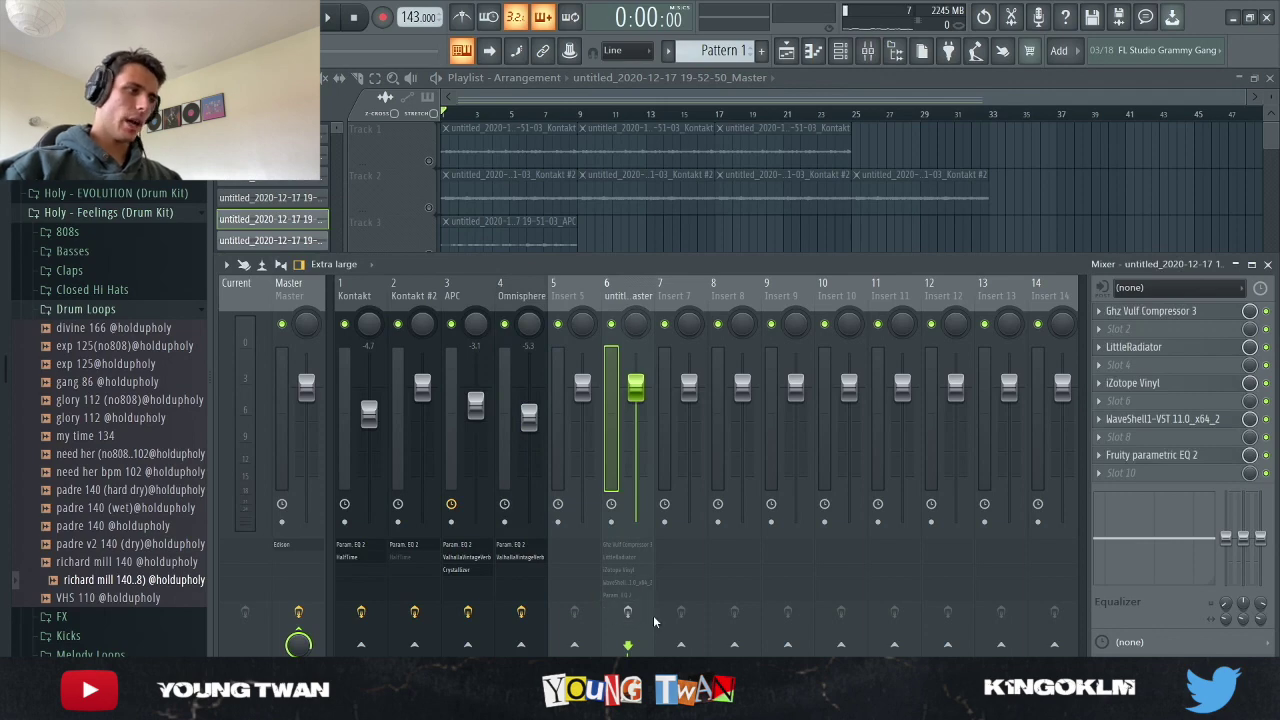
pyautogui.click(1180, 313)
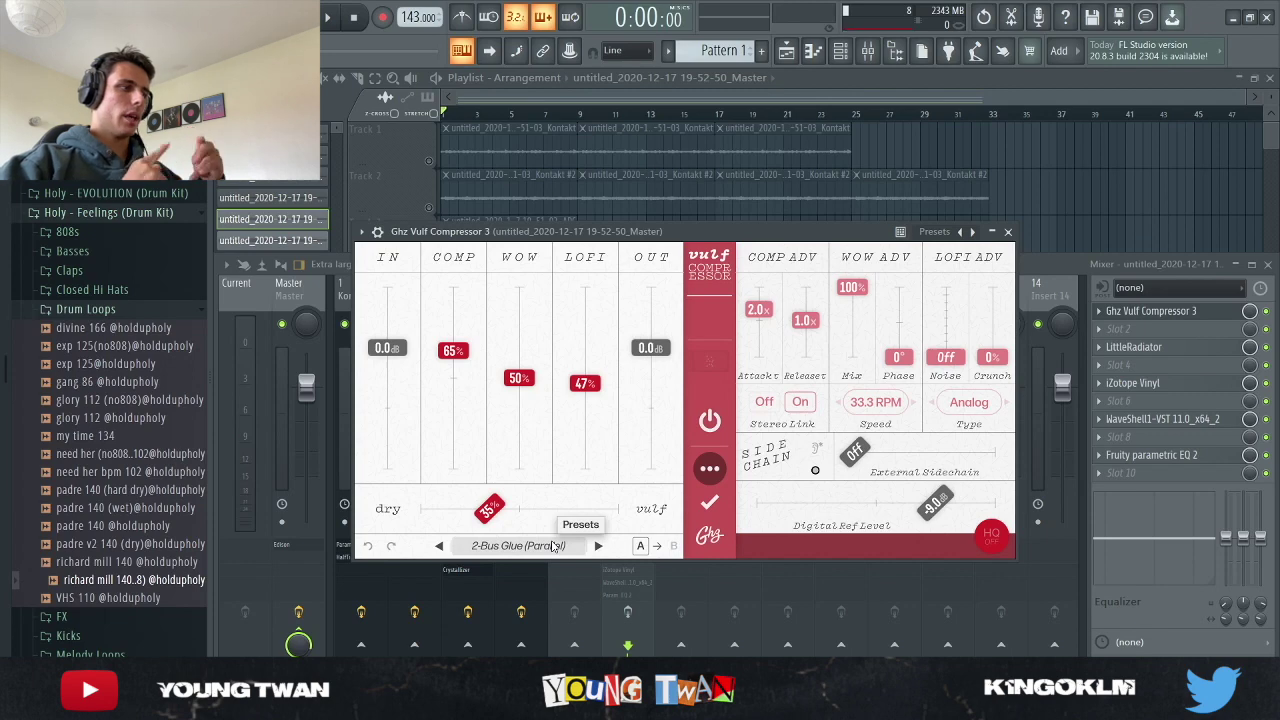
pyautogui.click(1010, 232)
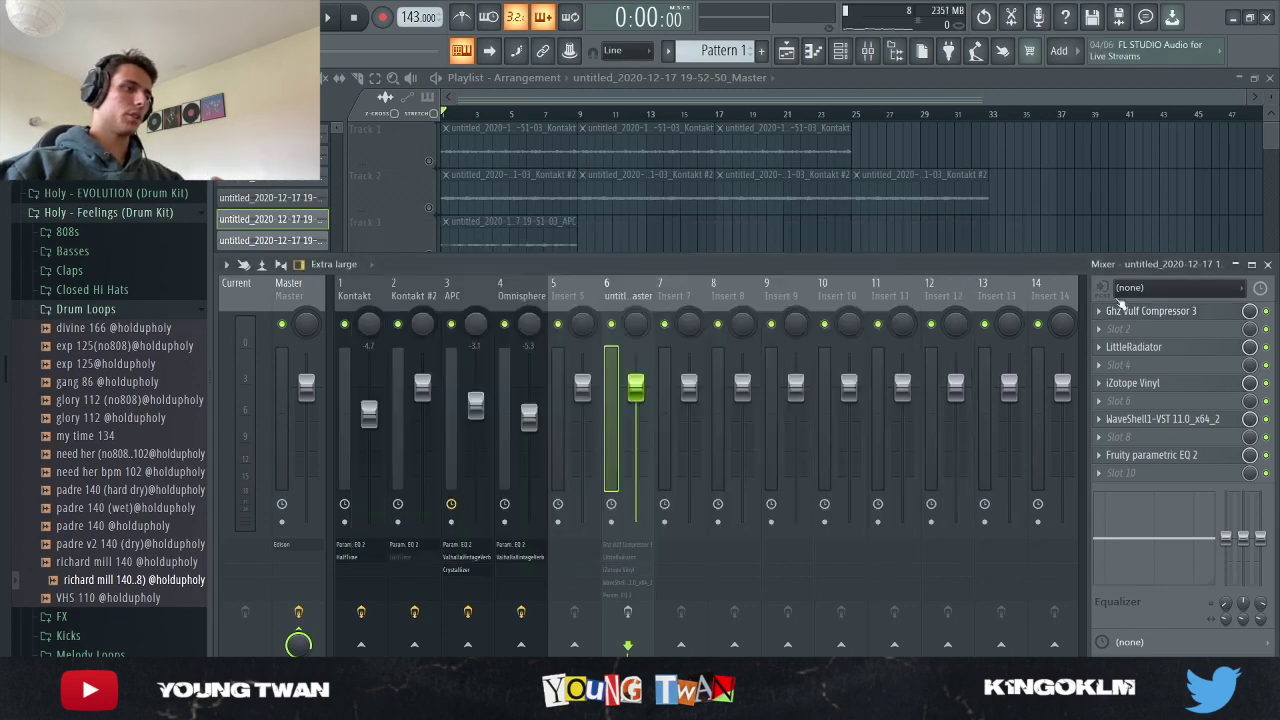
pyautogui.click(1160, 347)
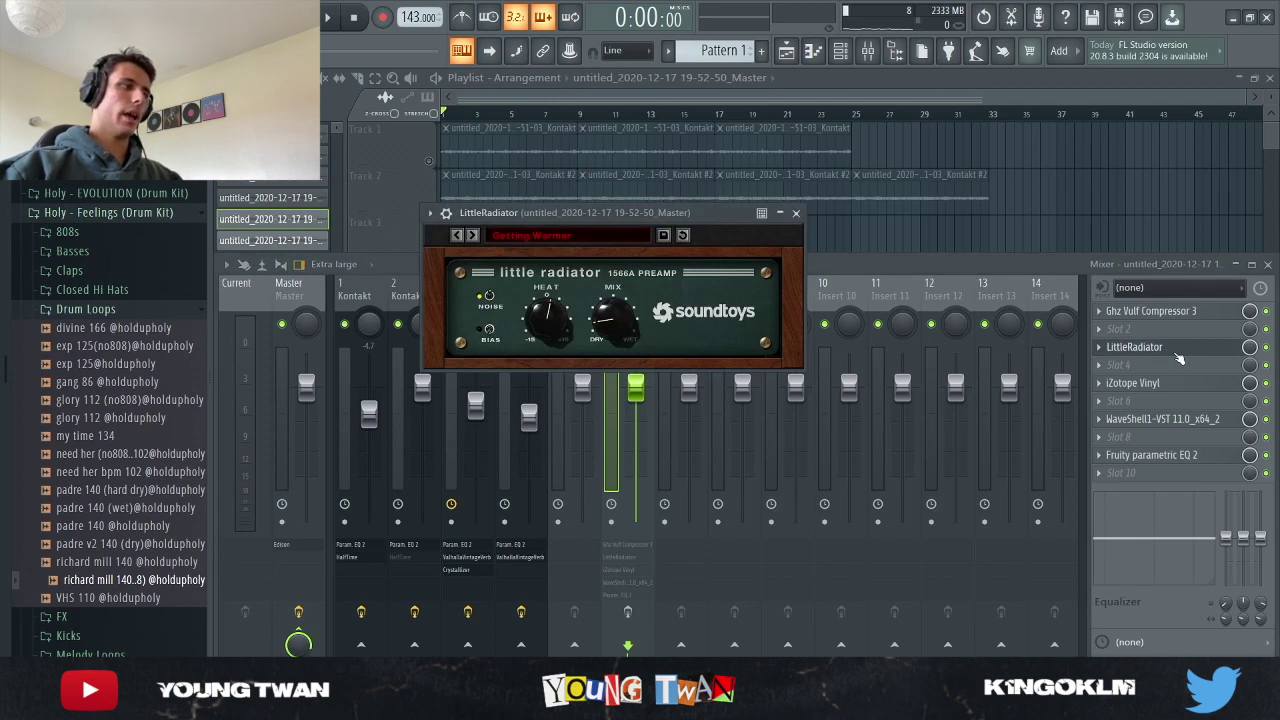
pyautogui.click(796, 213)
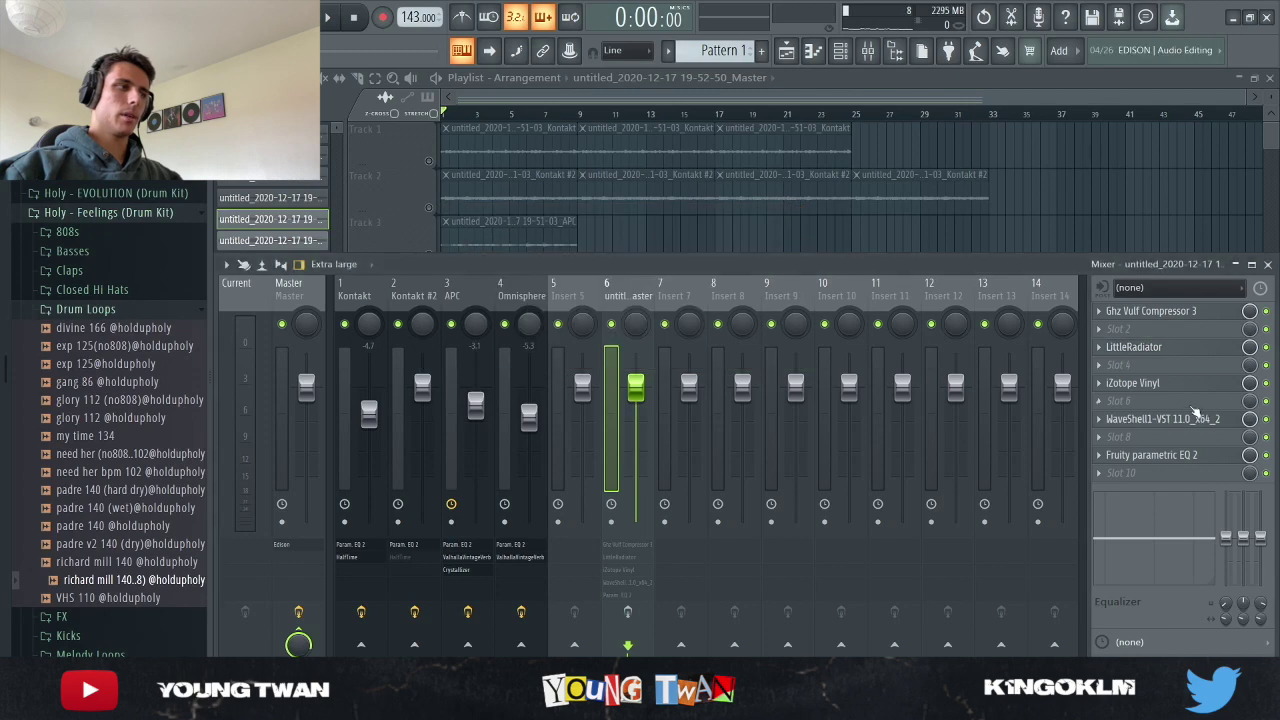
pyautogui.click(1140, 384)
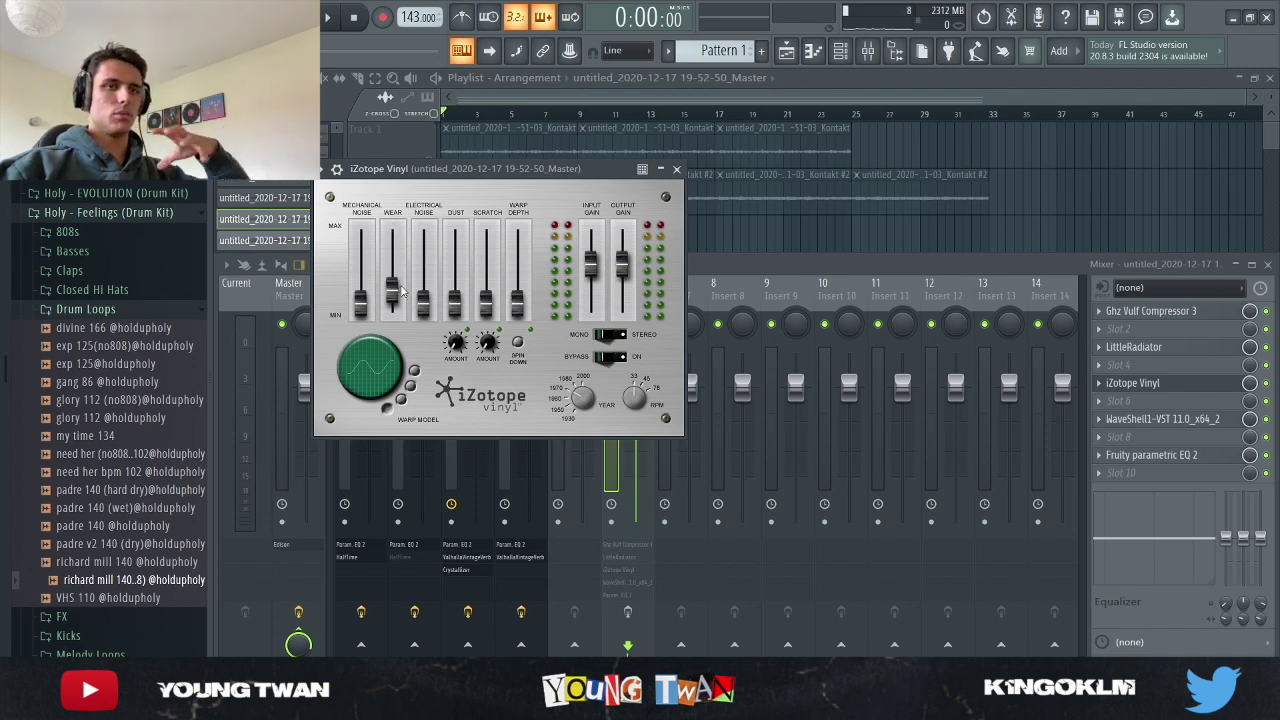
pyautogui.click(676, 170)
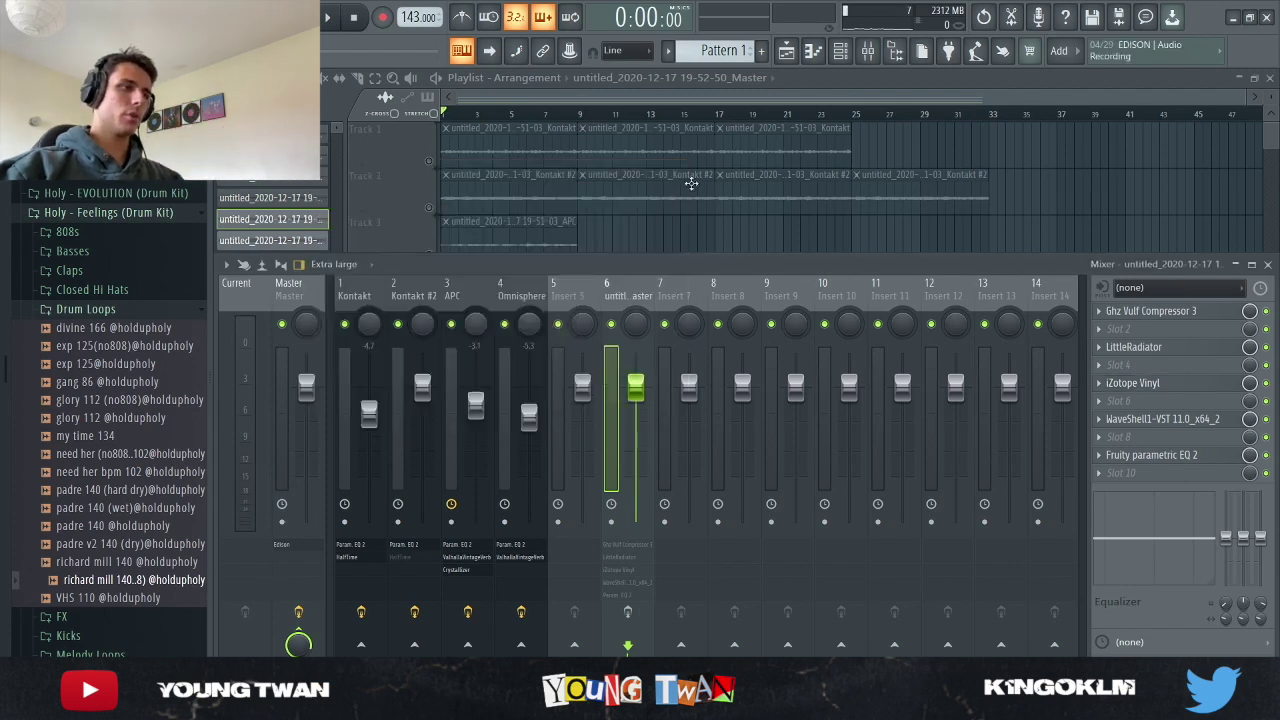
pyautogui.click(1185, 421)
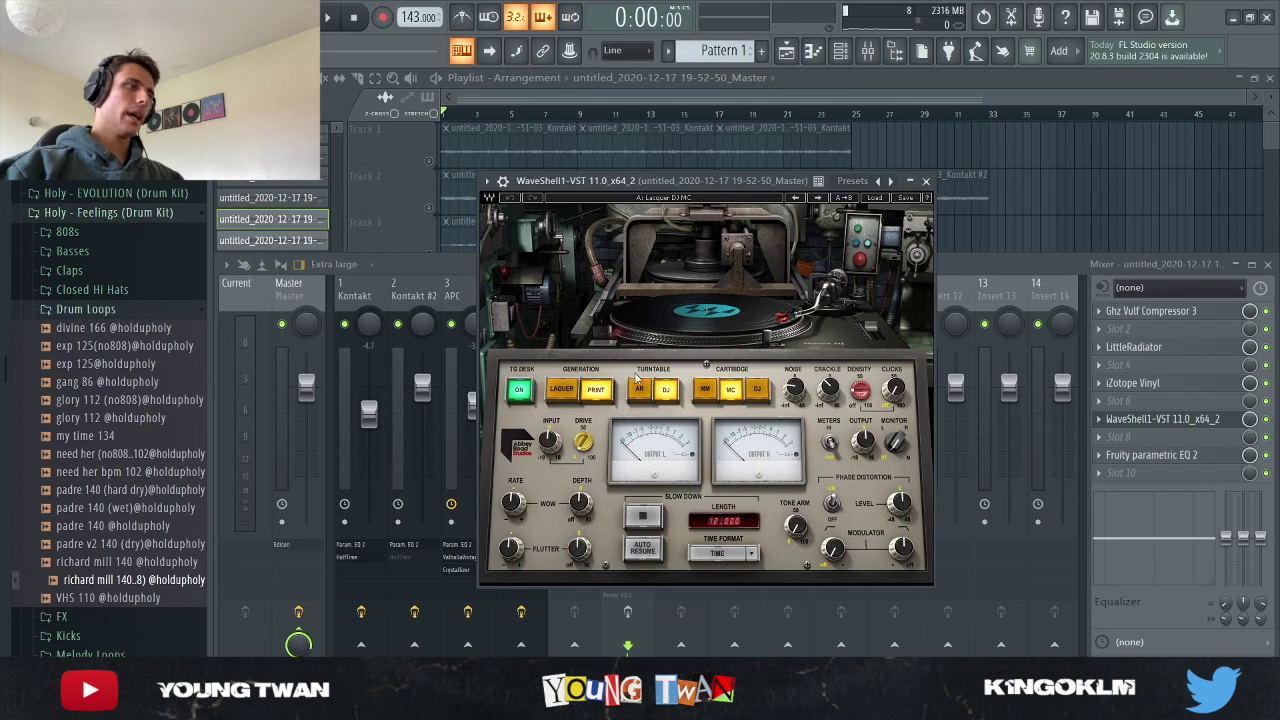
pyautogui.click(928, 181)
pyautogui.click(1186, 421)
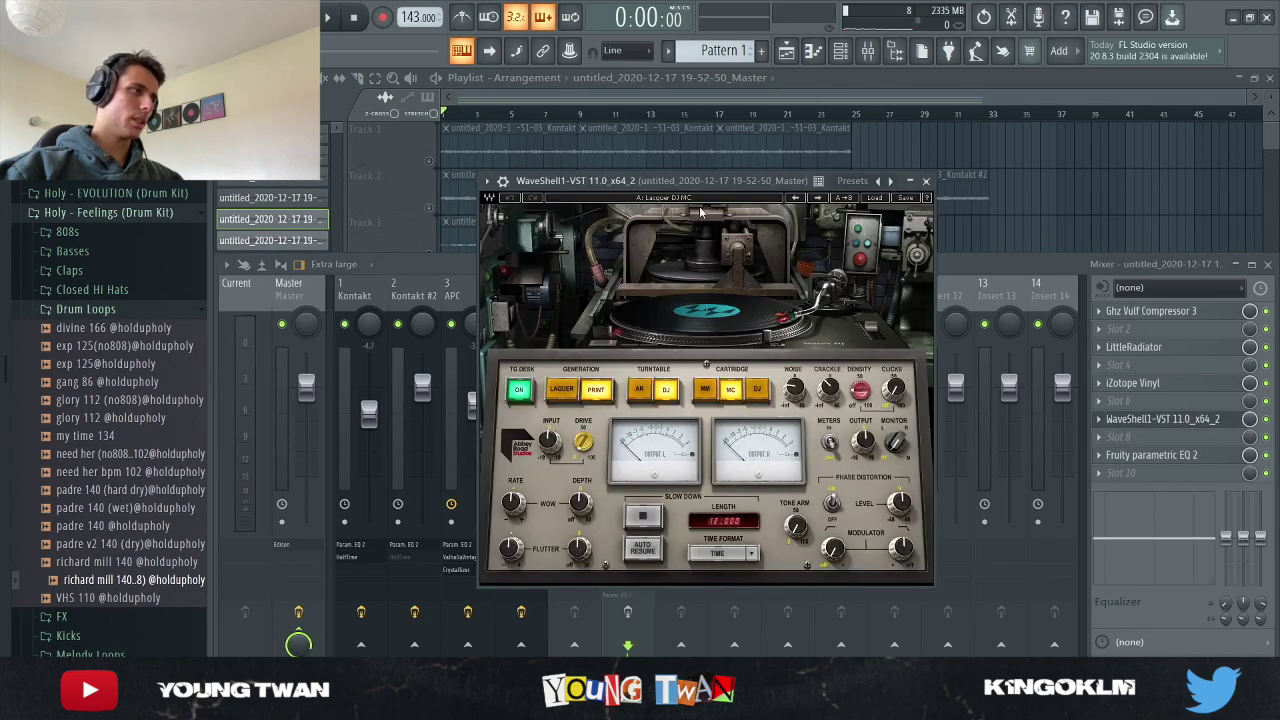
pyautogui.click(926, 181)
pyautogui.click(1152, 455)
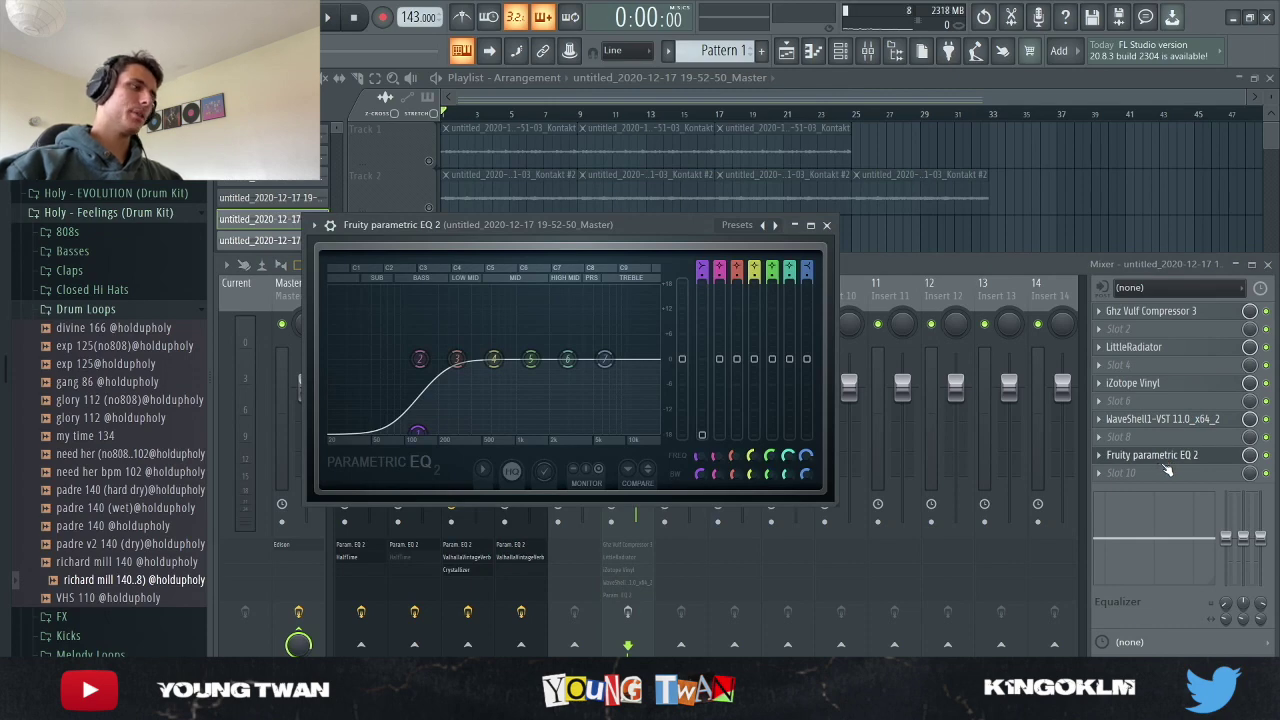
pyautogui.click(1152, 455)
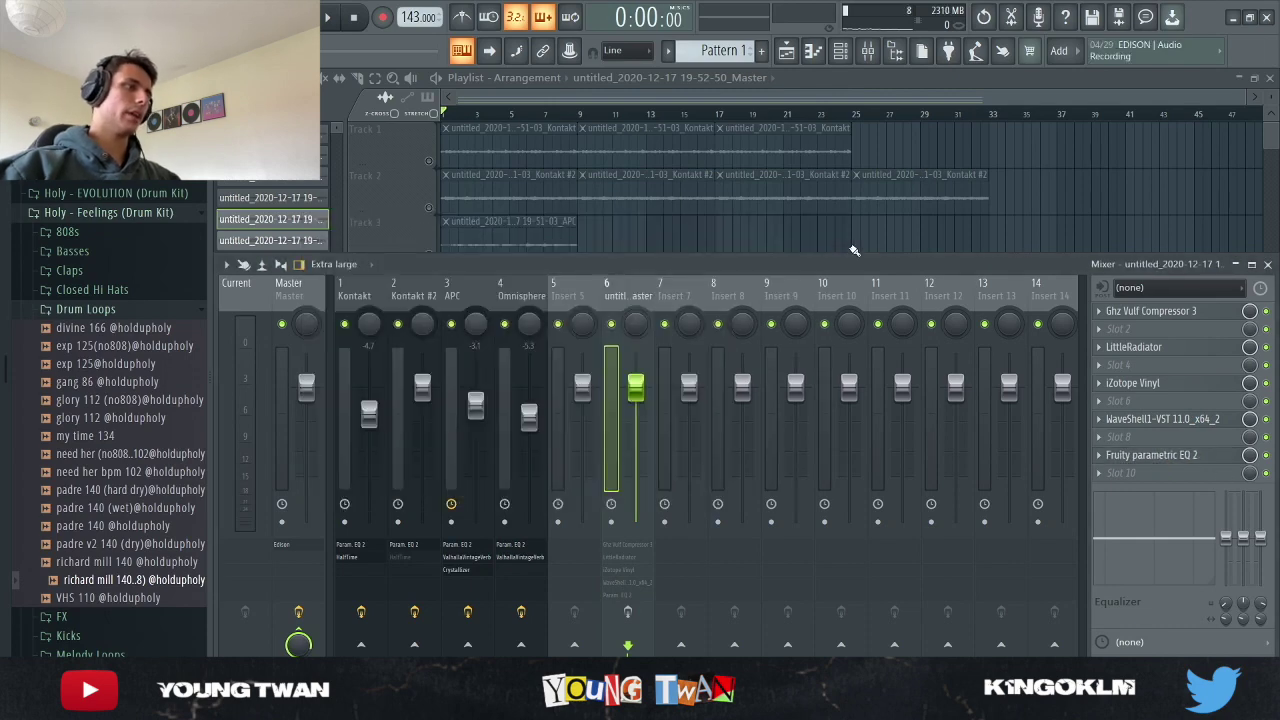
pyautogui.press('F9')
pyautogui.press('space')
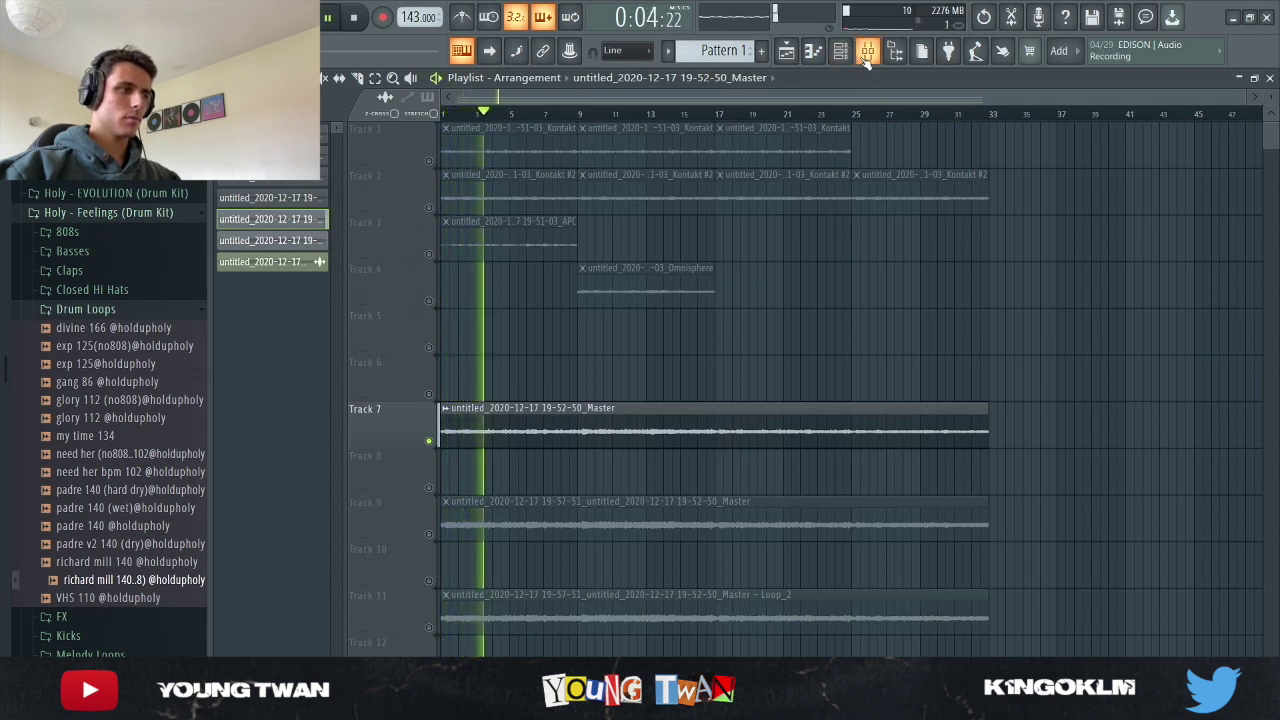
pyautogui.click(866, 55)
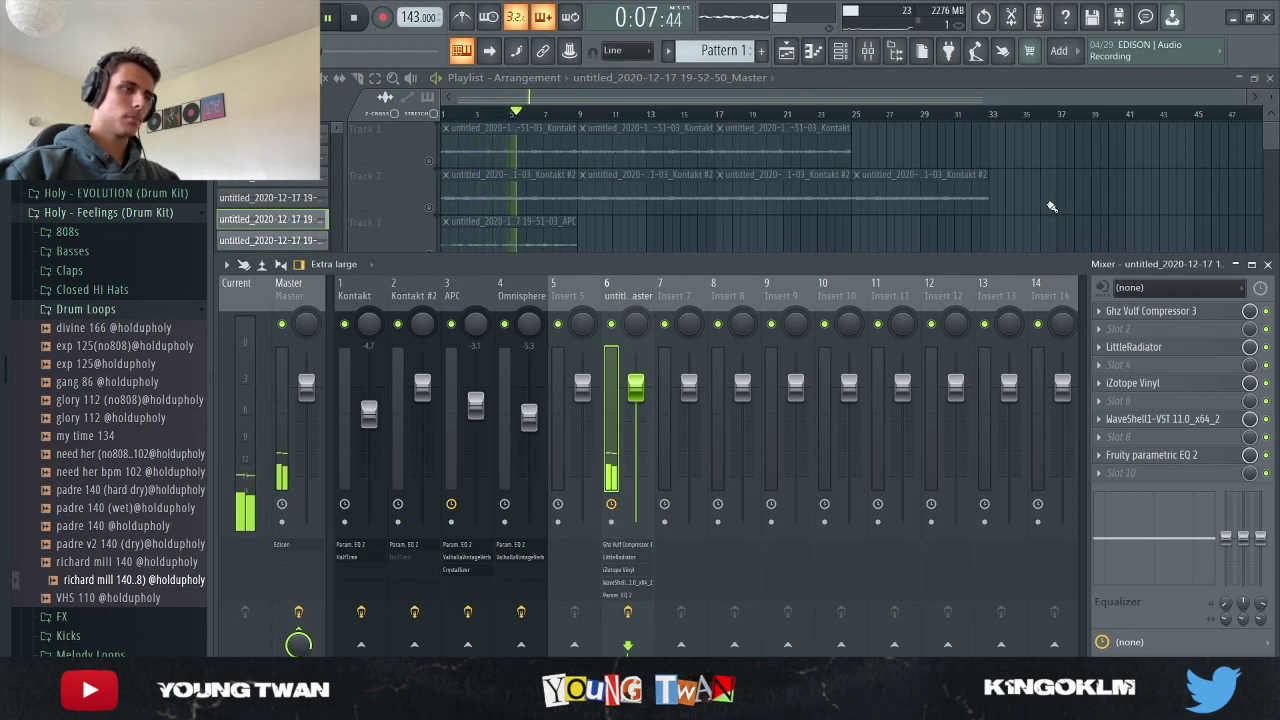
pyautogui.press('space')
pyautogui.press('F9')
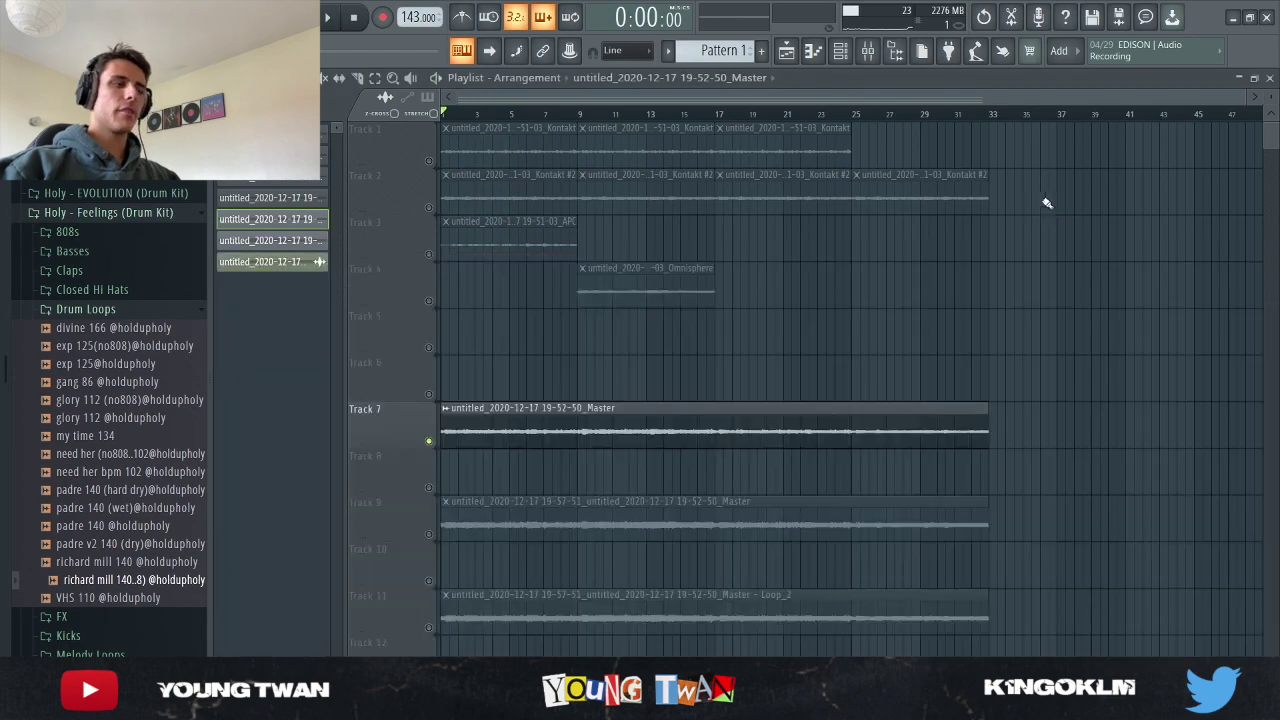
pyautogui.click(868, 50)
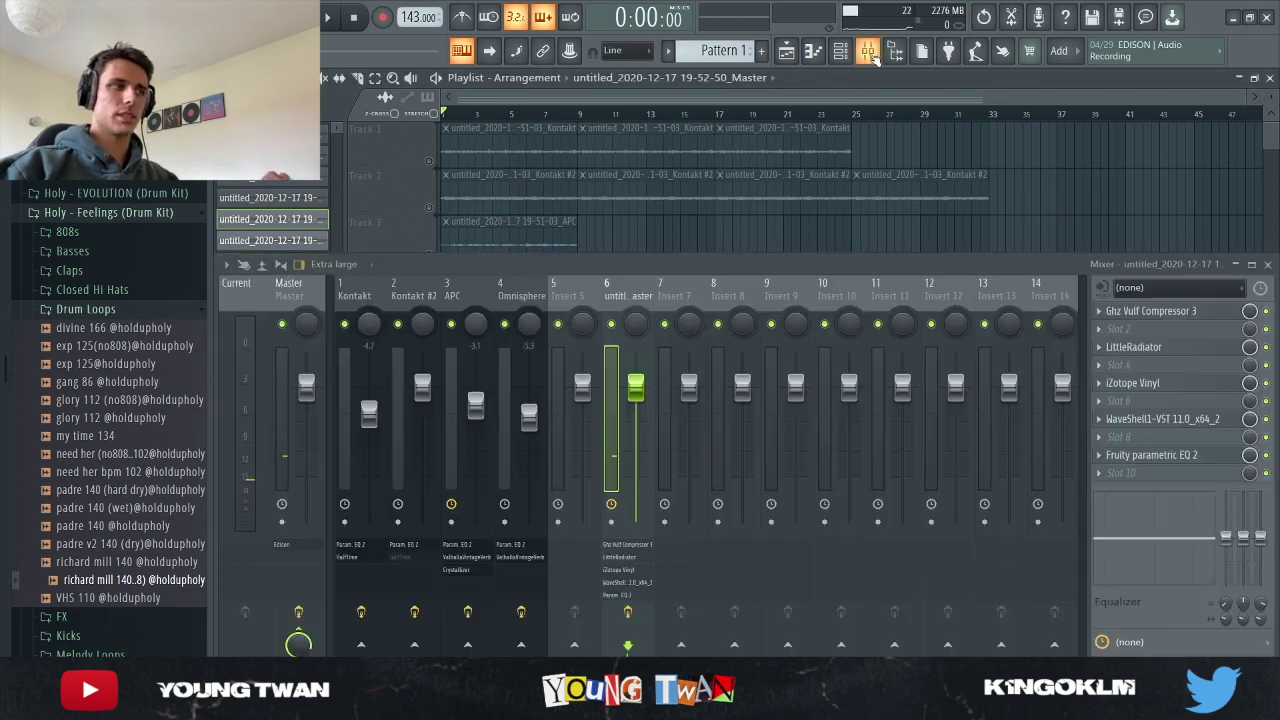
pyautogui.click(868, 50)
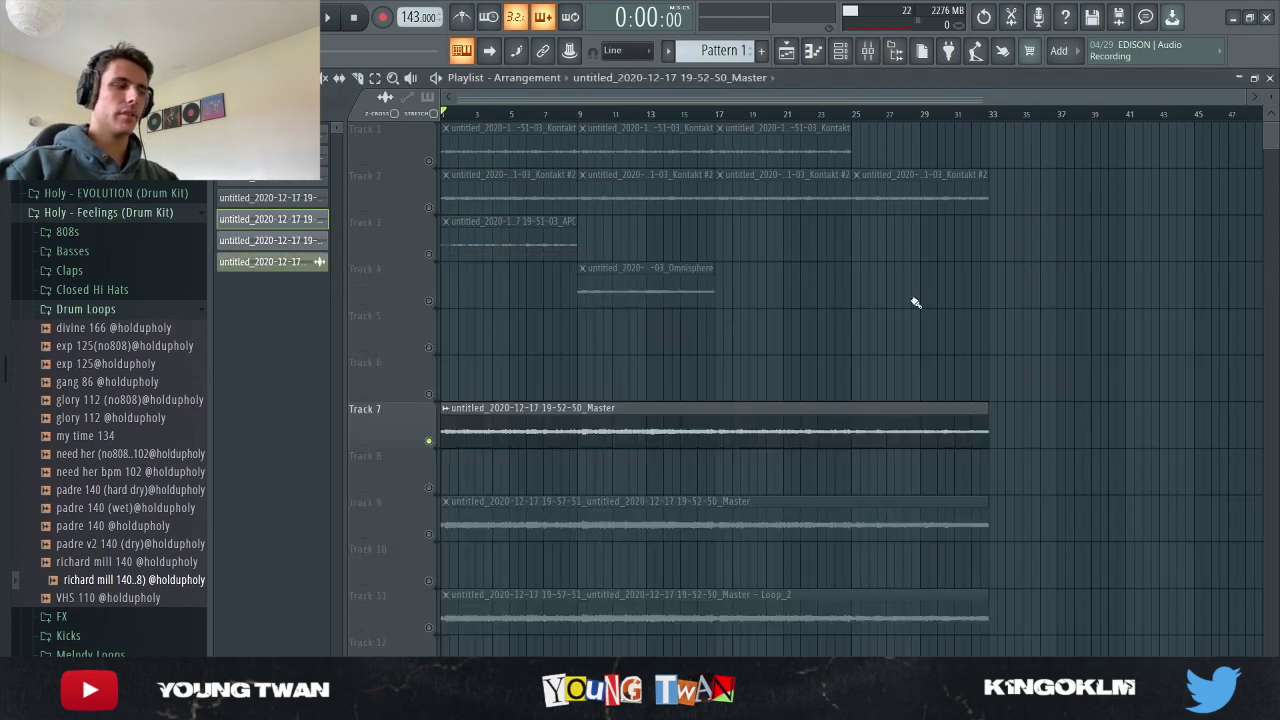
pyautogui.click(433, 535)
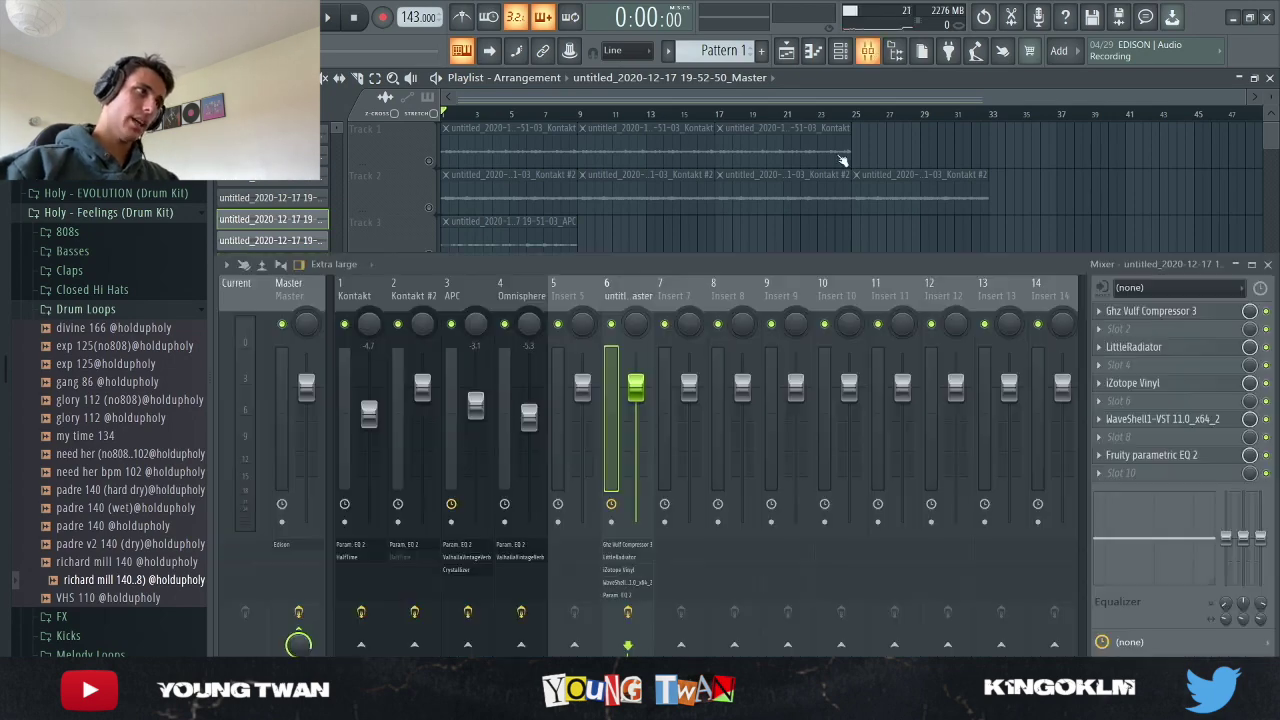
pyautogui.click(868, 50)
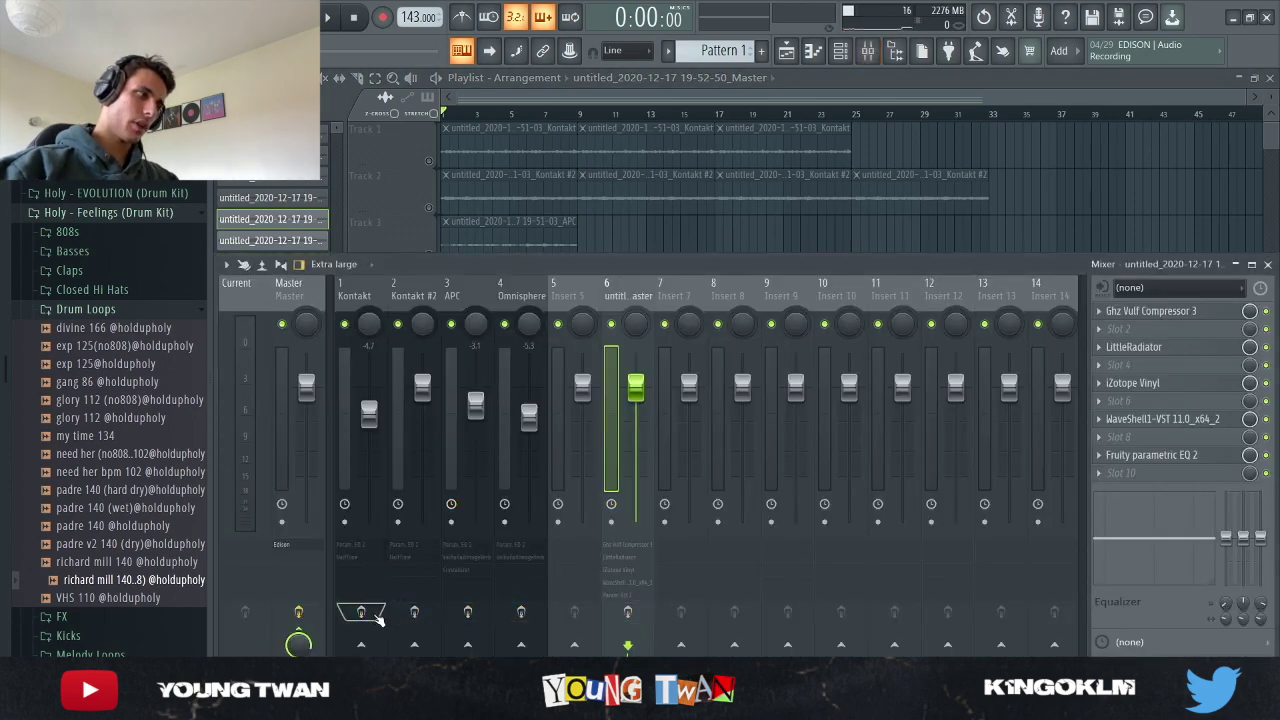
# Step: Hide the mixer and view the Track 9 audio clip in Edison
pyautogui.press('F9')
pyautogui.doubleClick(576, 511)
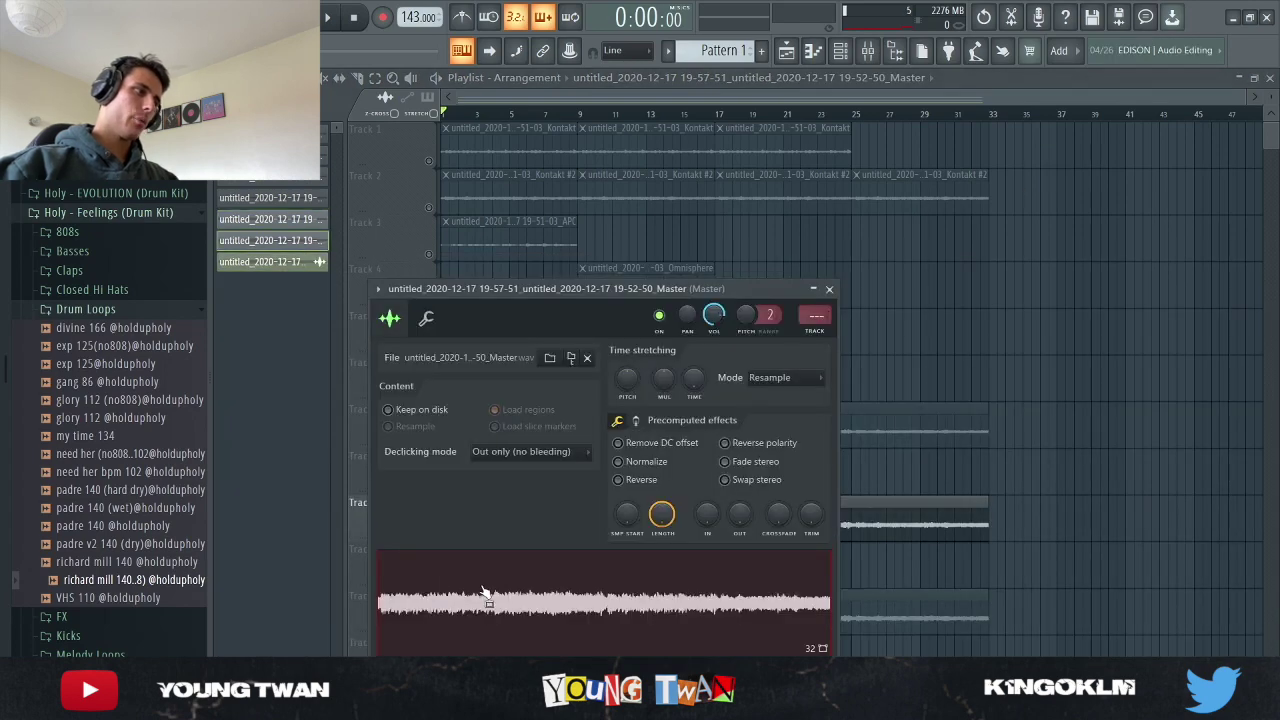
pyautogui.hotkey('ctrl', 'e')
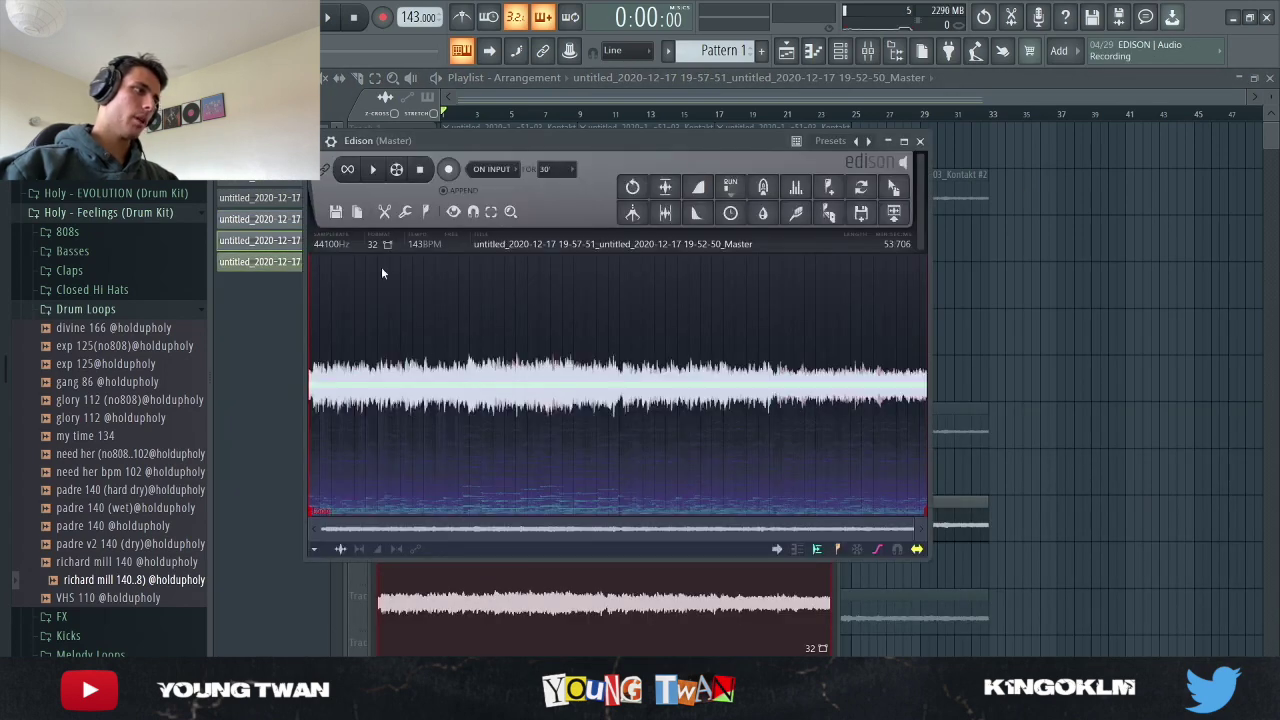
pyautogui.click(920, 141)
pyautogui.press('F9')
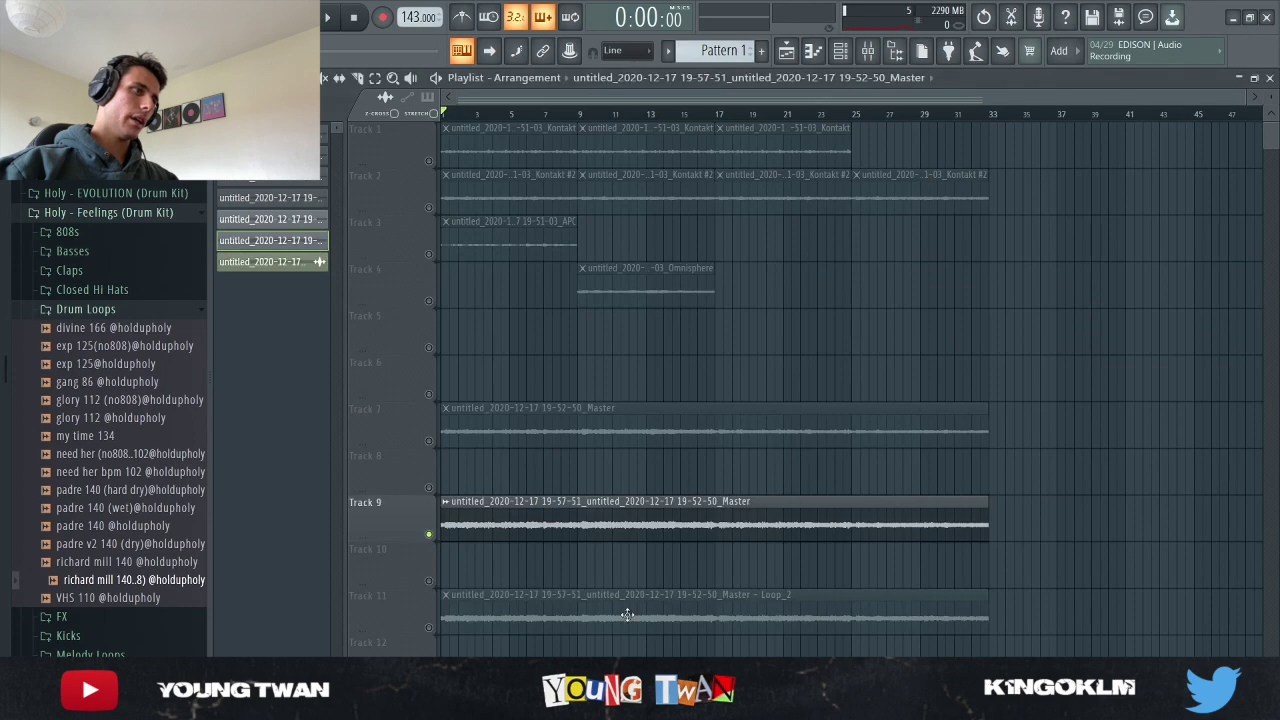
# Step: View the Track 11 Loop_2 clip in Edison, then close its clip settings
pyautogui.doubleClick(545, 610)
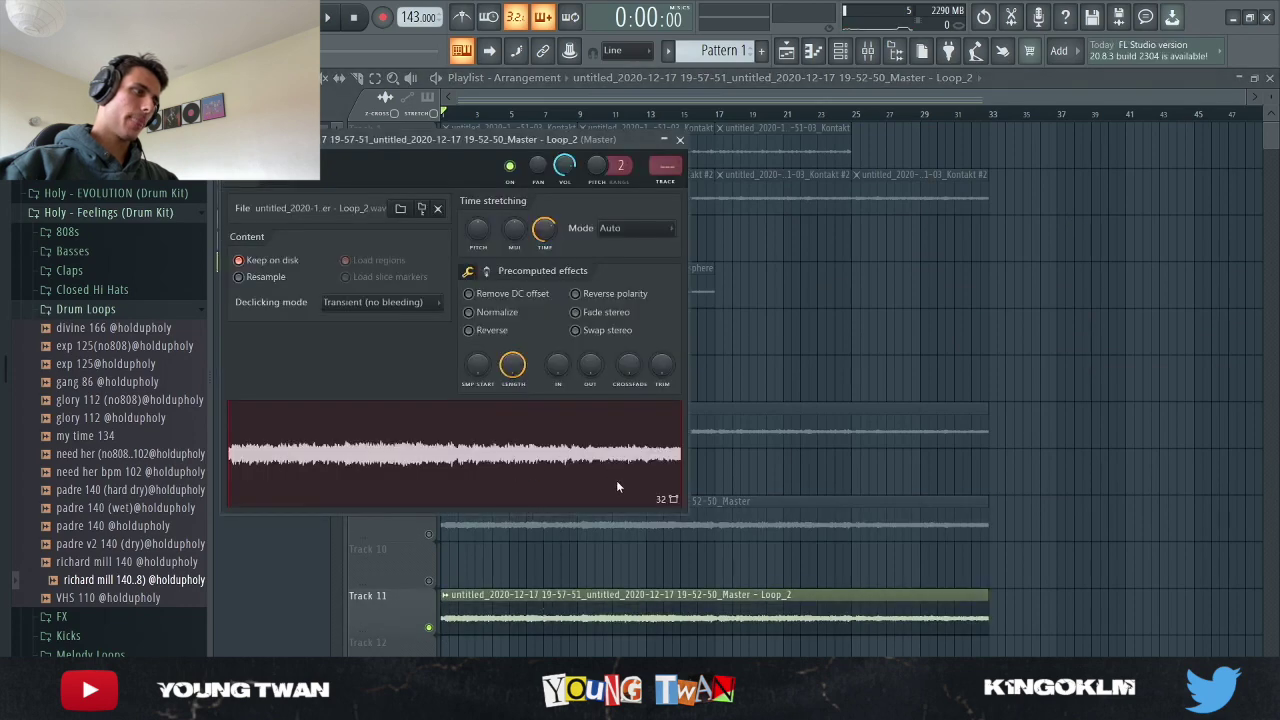
pyautogui.hotkey('ctrl', 'e')
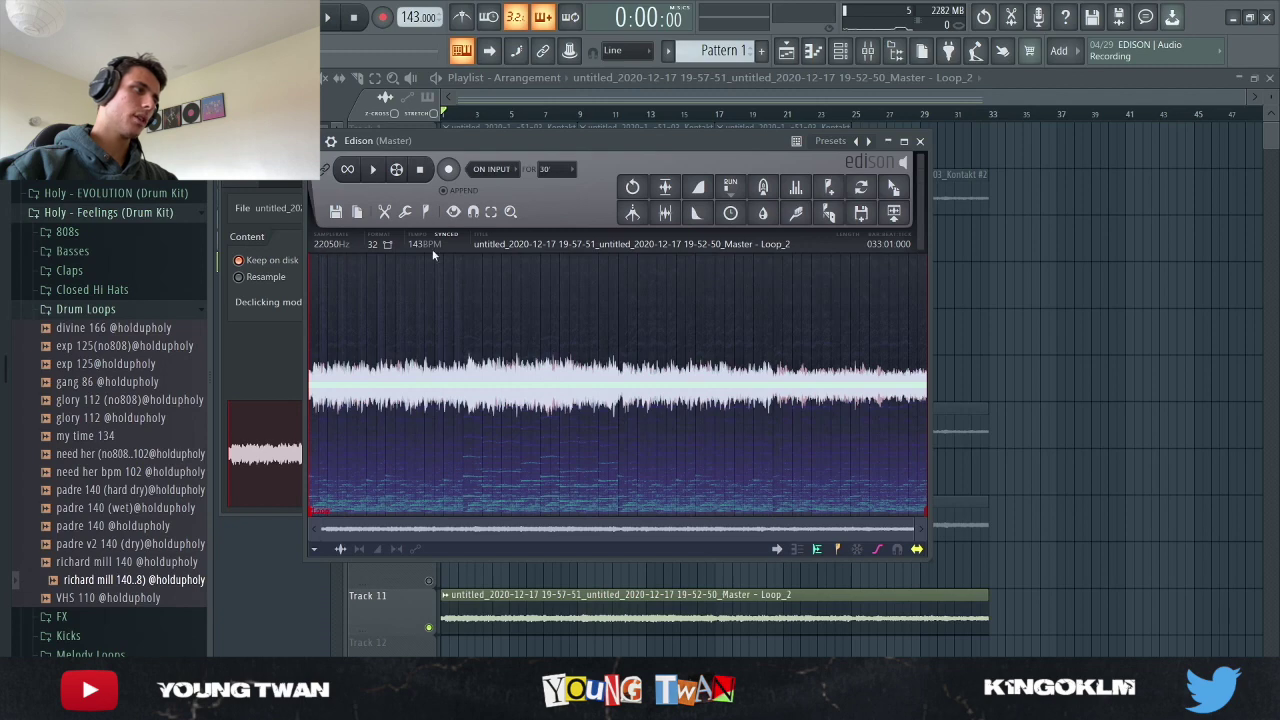
pyautogui.click(919, 141)
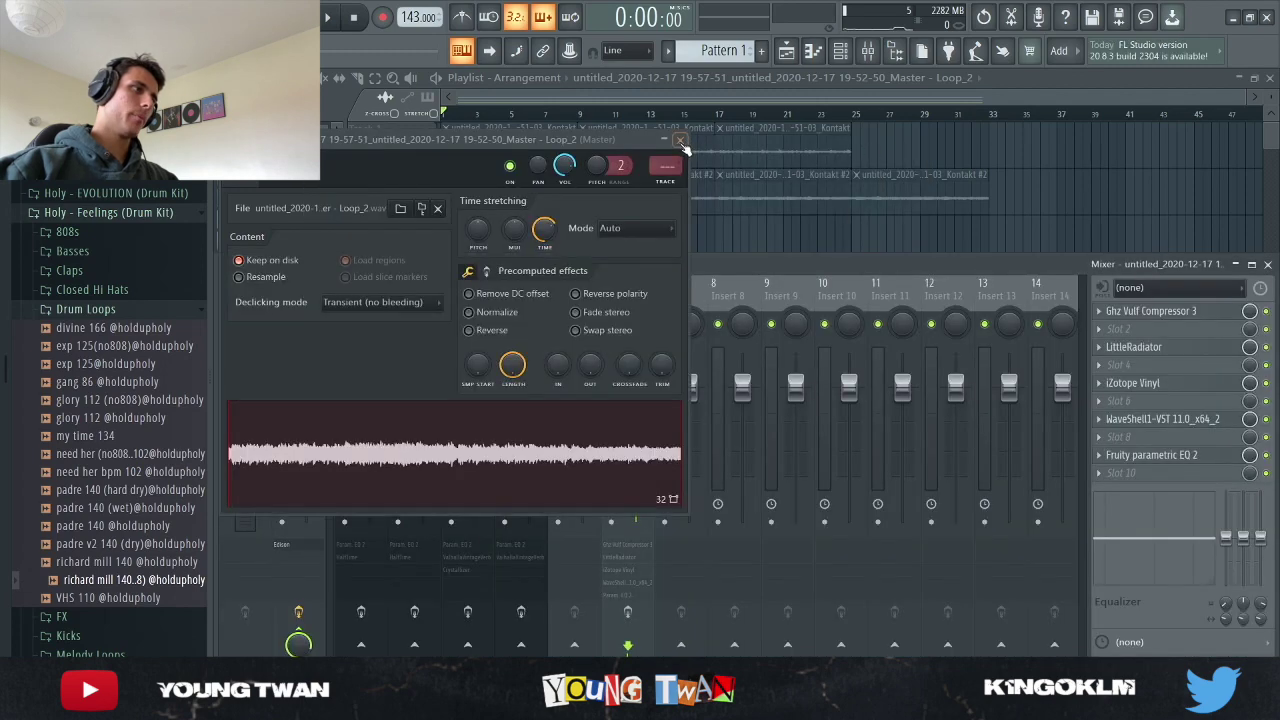
pyautogui.click(681, 142)
pyautogui.press('F9')
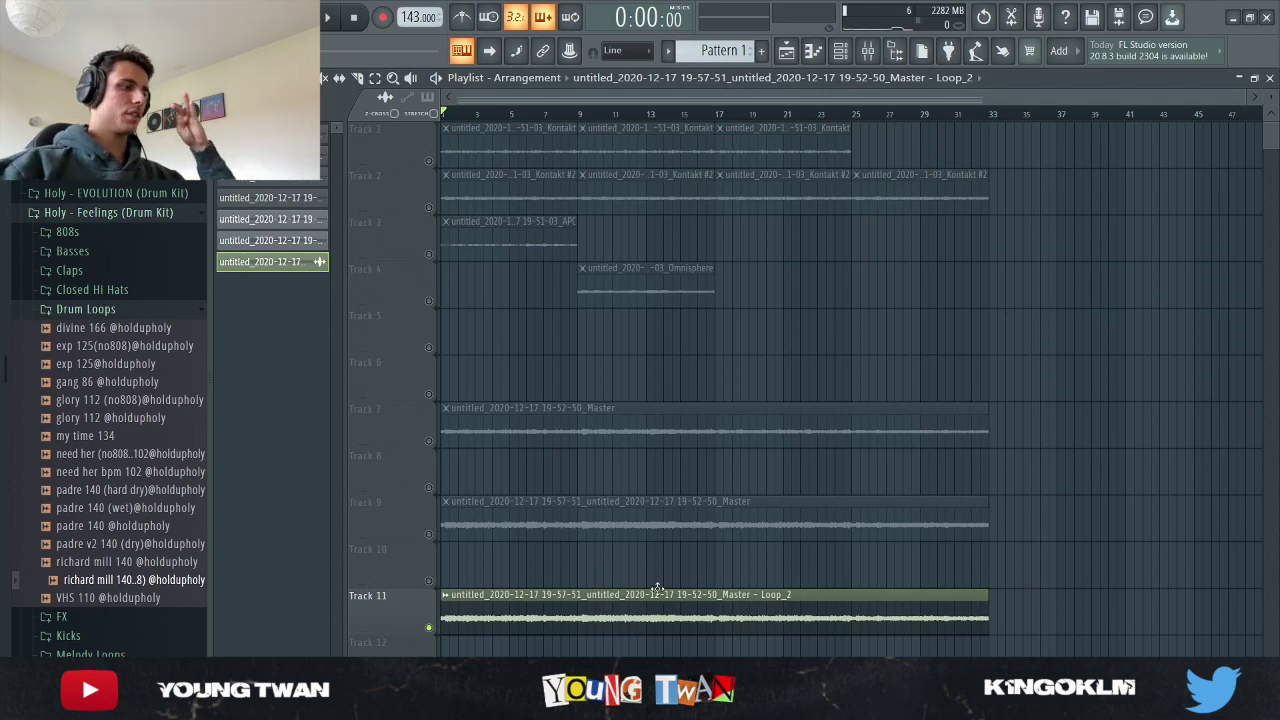
# Step: Reopen the Loop_2 clip settings, reposition Edison, and preview the Loop_2 sample
pyautogui.doubleClick(513, 608)
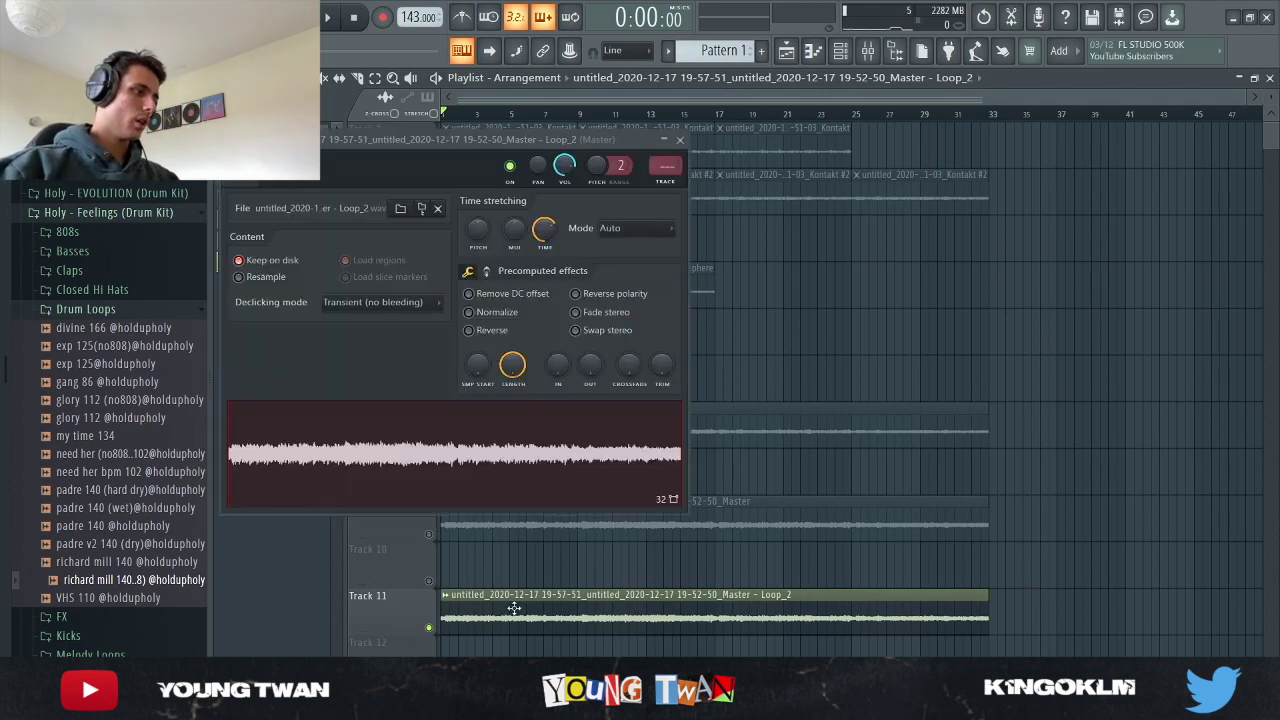
pyautogui.click(585, 453)
pyautogui.moveTo(492, 134); pyautogui.dragTo(700, 200)
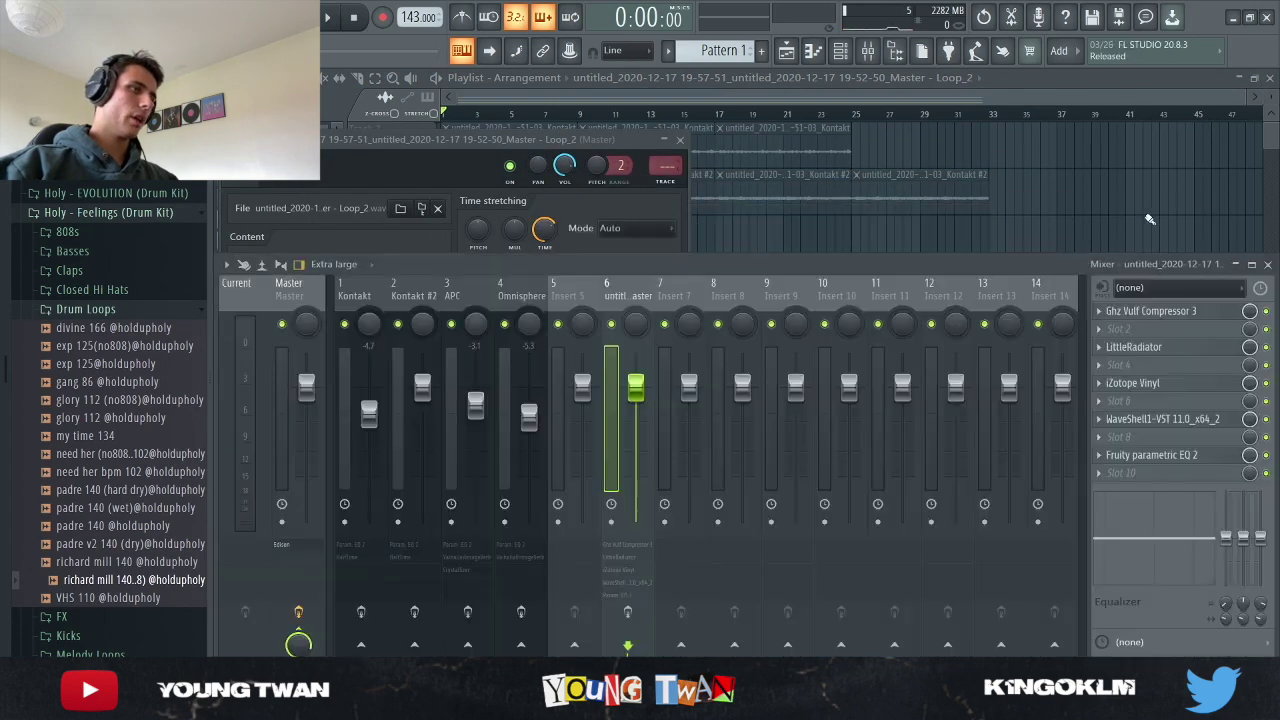
pyautogui.click(1190, 216)
pyautogui.click(452, 158)
pyautogui.click(444, 444)
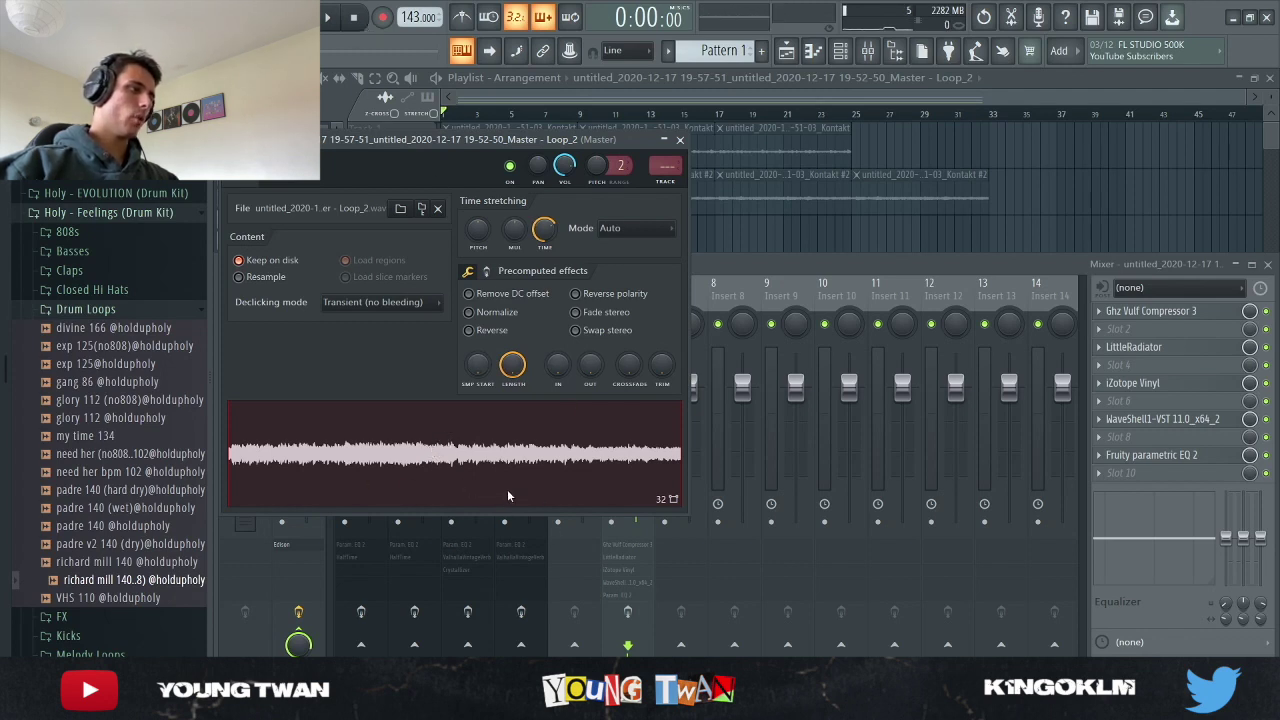
# Step: Review the Loop_2 waveform in Edison once more, then close Edison, clip settings and mixer
pyautogui.hotkey('ctrl', 'e')
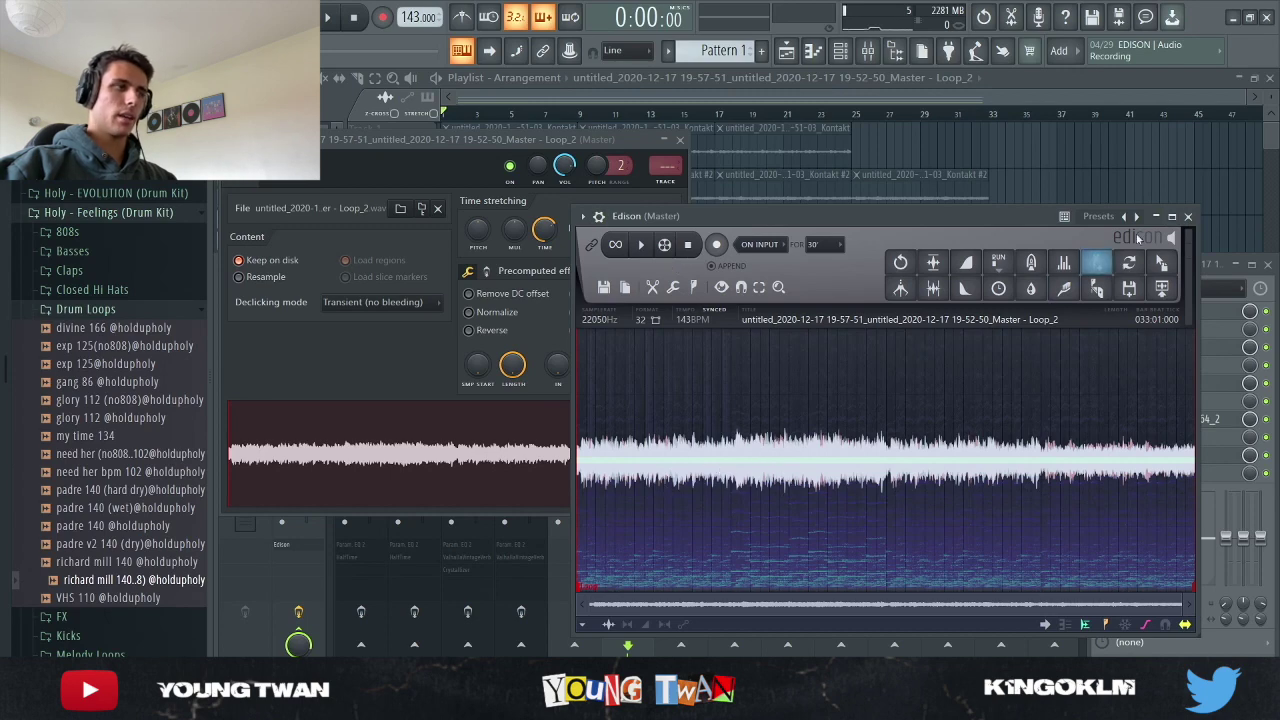
pyautogui.click(1188, 216)
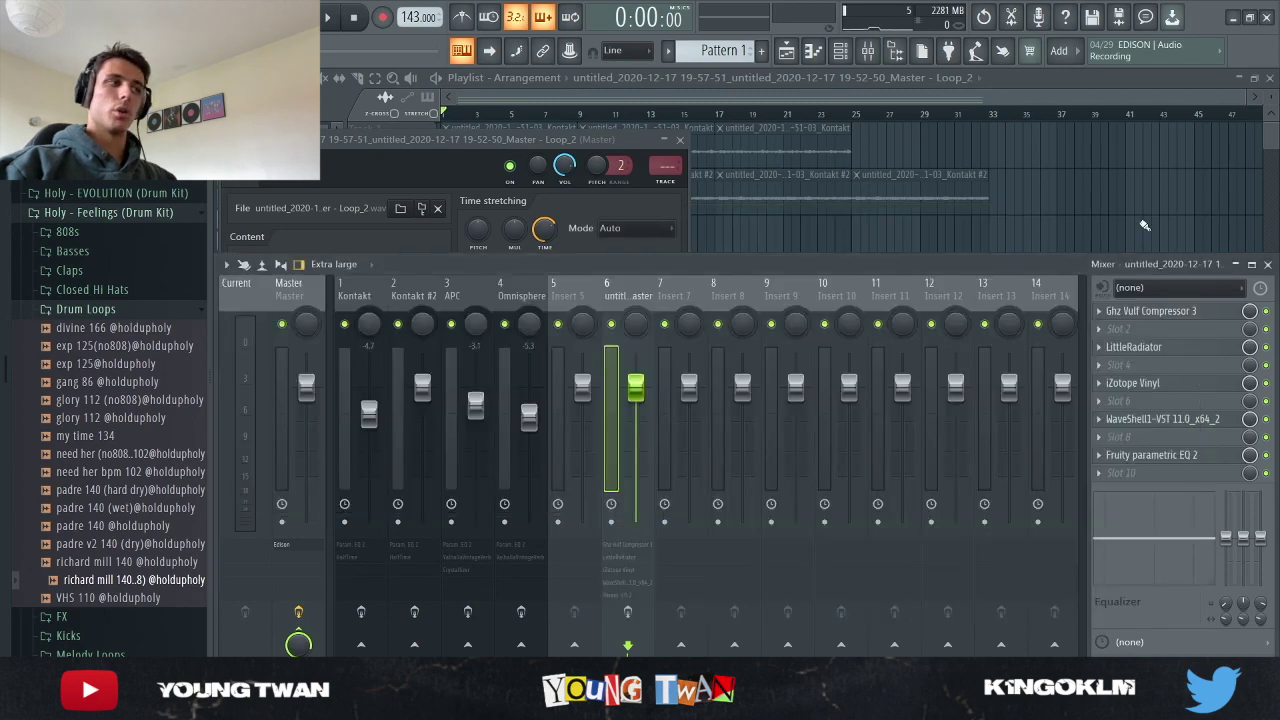
pyautogui.click(668, 139)
pyautogui.click(680, 139)
pyautogui.press('F9')
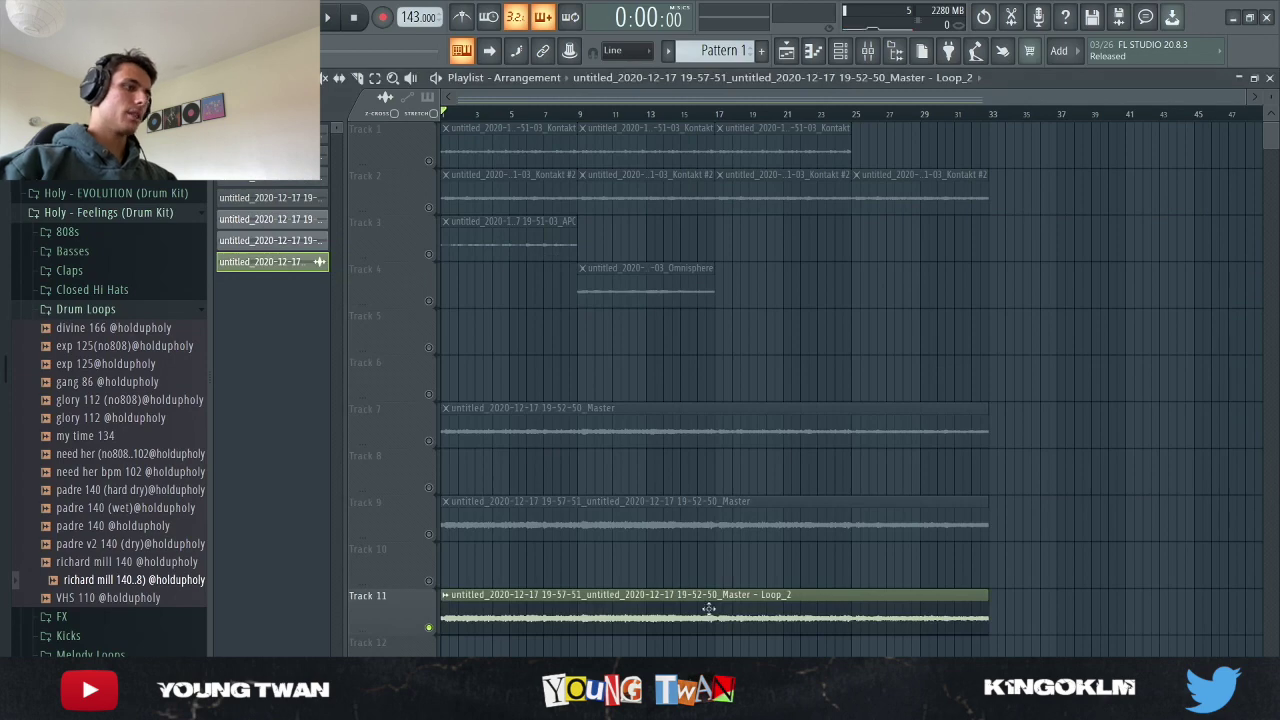